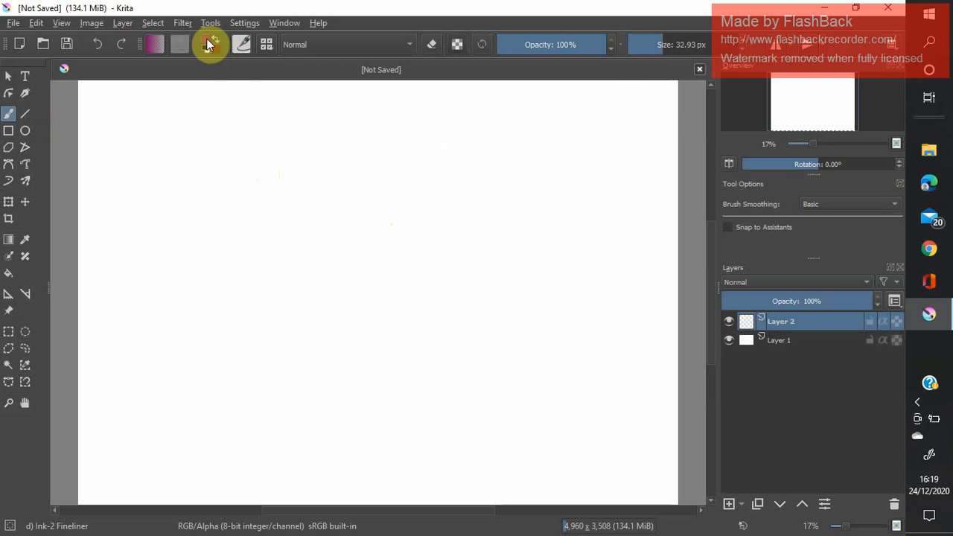
# Set the foreground colour to near-black #0a0505.
pyautogui.click(210, 43)
pyautogui.moveTo(363, 132); pyautogui.dragTo(303, 106)
pyautogui.click(214, 41)
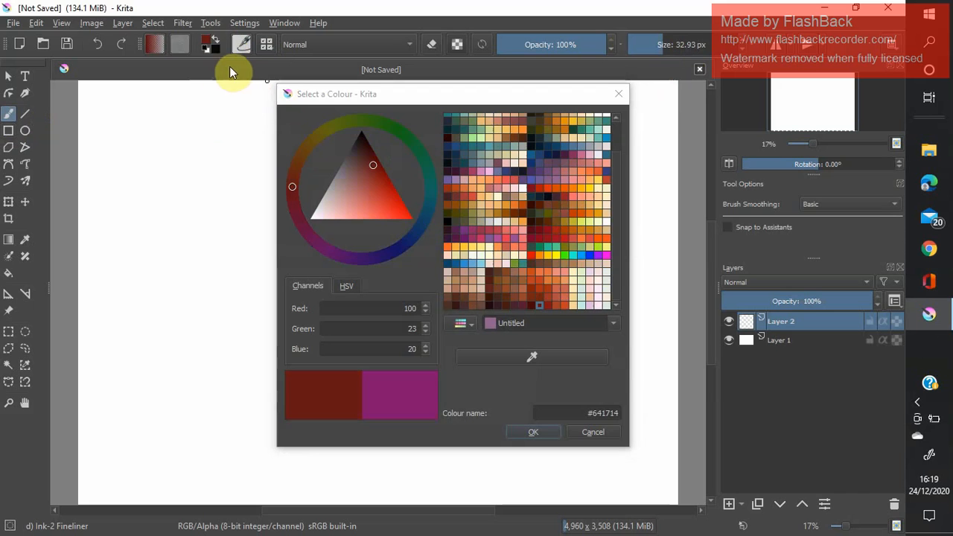
pyautogui.click(363, 136)
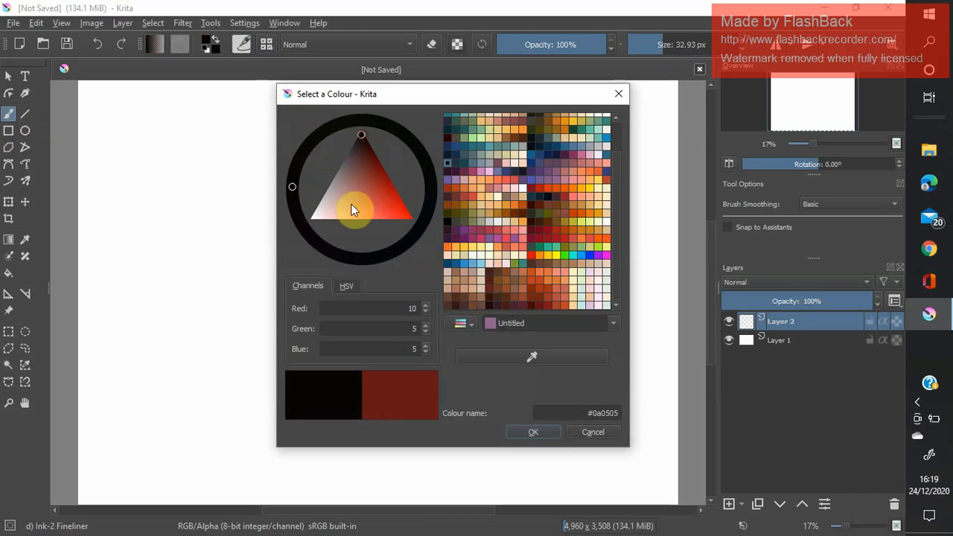
pyautogui.click(534, 432)
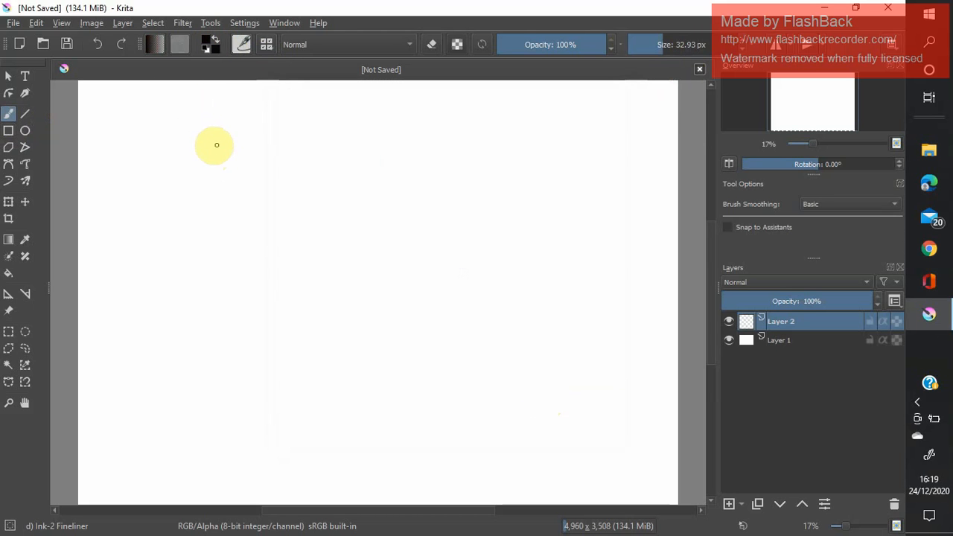
# Handwrite the title "~ Basic Krita - Part 1 -" in two lines across the upper part of the canvas on Layer 2.
pyautogui.moveTo(222, 131); pyautogui.dragTo(185, 184)
pyautogui.moveTo(221, 132)
pyautogui.mouseDown()
pyautogui.moveTo(247, 135)
pyautogui.moveTo(181, 179)
pyautogui.mouseUp()
pyautogui.moveTo(247, 177)
pyautogui.mouseDown()
pyautogui.moveTo(270, 149)
pyautogui.moveTo(343, 147)
pyautogui.moveTo(349, 171)
pyautogui.mouseUp()
pyautogui.moveTo(408, 128)
pyautogui.mouseDown()
pyautogui.moveTo(384, 176)
pyautogui.moveTo(429, 172)
pyautogui.moveTo(447, 144)
pyautogui.moveTo(462, 171)
pyautogui.moveTo(514, 146)
pyautogui.moveTo(488, 175)
pyautogui.moveTo(534, 178)
pyautogui.mouseUp()
pyautogui.click(97, 44)
pyautogui.moveTo(509, 167); pyautogui.dragTo(580, 156)
pyautogui.moveTo(273, 214)
pyautogui.mouseDown()
pyautogui.moveTo(243, 248)
pyautogui.moveTo(259, 228)
pyautogui.moveTo(321, 210)
pyautogui.moveTo(329, 237)
pyautogui.mouseUp()
pyautogui.moveTo(336, 235)
pyautogui.mouseDown()
pyautogui.moveTo(347, 212)
pyautogui.moveTo(372, 237)
pyautogui.moveTo(402, 207)
pyautogui.moveTo(376, 237)
pyautogui.mouseUp()
pyautogui.moveTo(440, 202)
pyautogui.mouseDown()
pyautogui.moveTo(457, 213)
pyautogui.moveTo(463, 239)
pyautogui.mouseUp()
pyautogui.moveTo(471, 221); pyautogui.dragTo(489, 220)
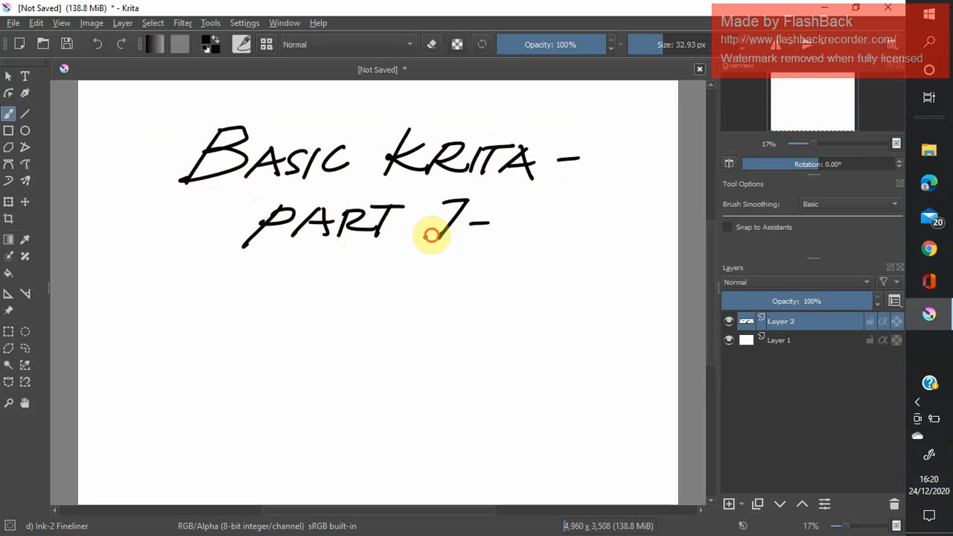
pyautogui.moveTo(140, 162); pyautogui.dragTo(177, 156)
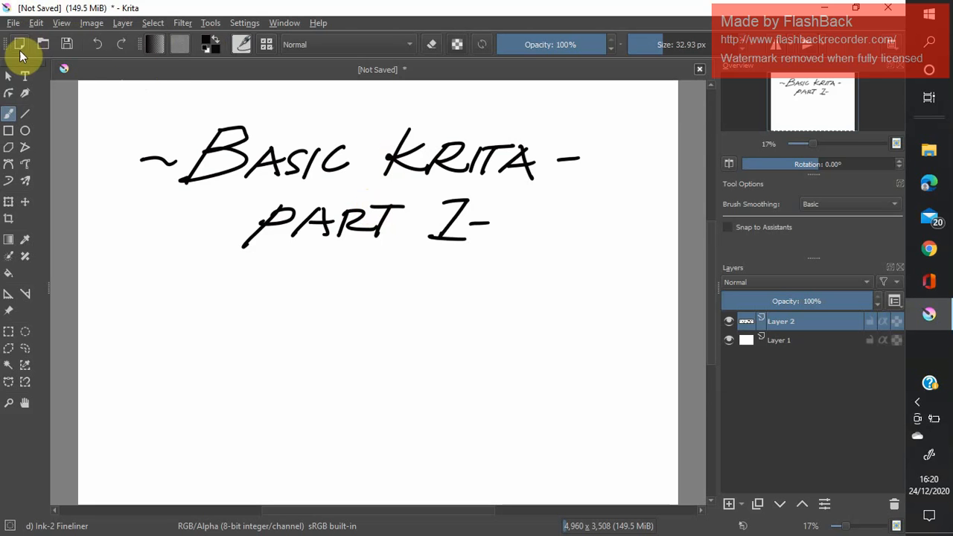
# Close the current document without saving it.
pyautogui.click(13, 22)
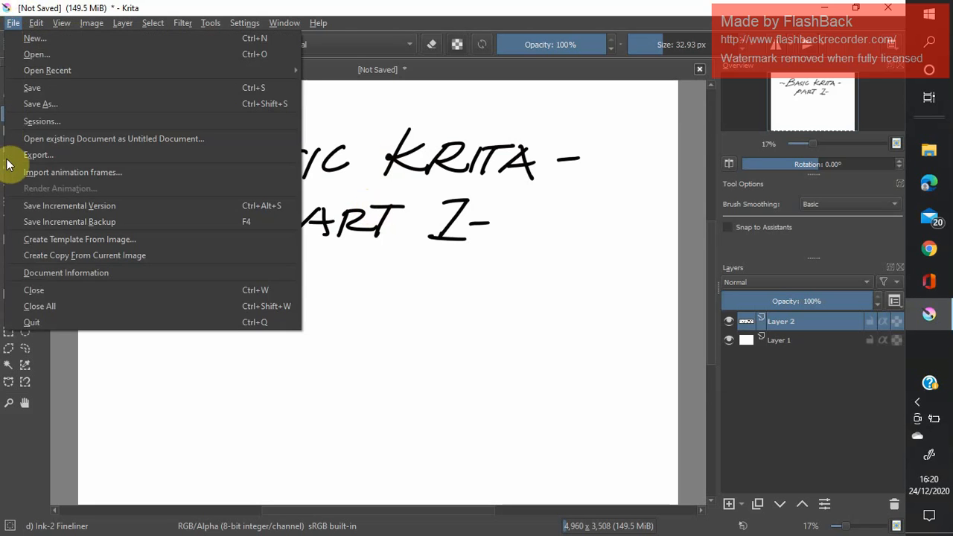
pyautogui.click(43, 292)
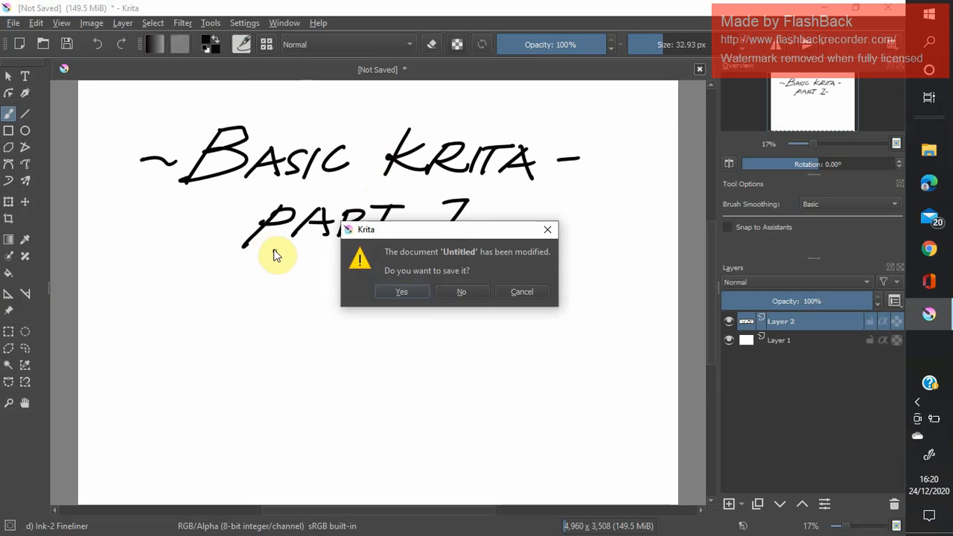
pyautogui.click(463, 292)
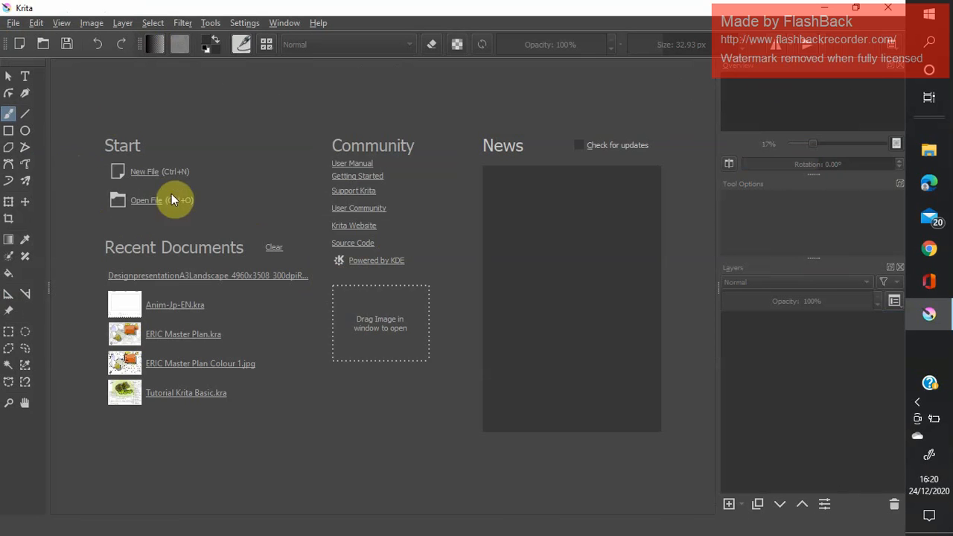
# Create a new document from the Design presentation A3 Landscape template (4960x3508, 300 dpi RGB, 8-bit).
pyautogui.click(150, 172)
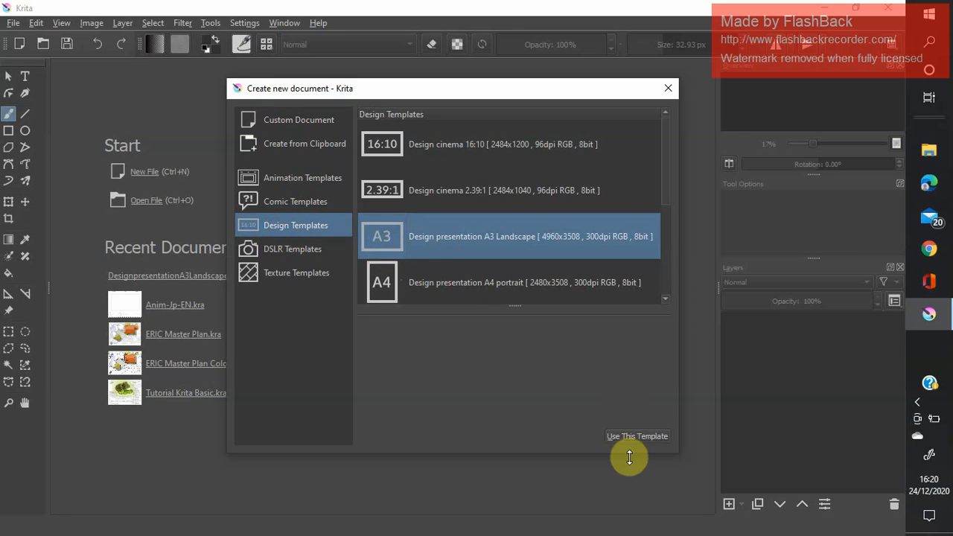
pyautogui.click(410, 191)
pyautogui.click(422, 143)
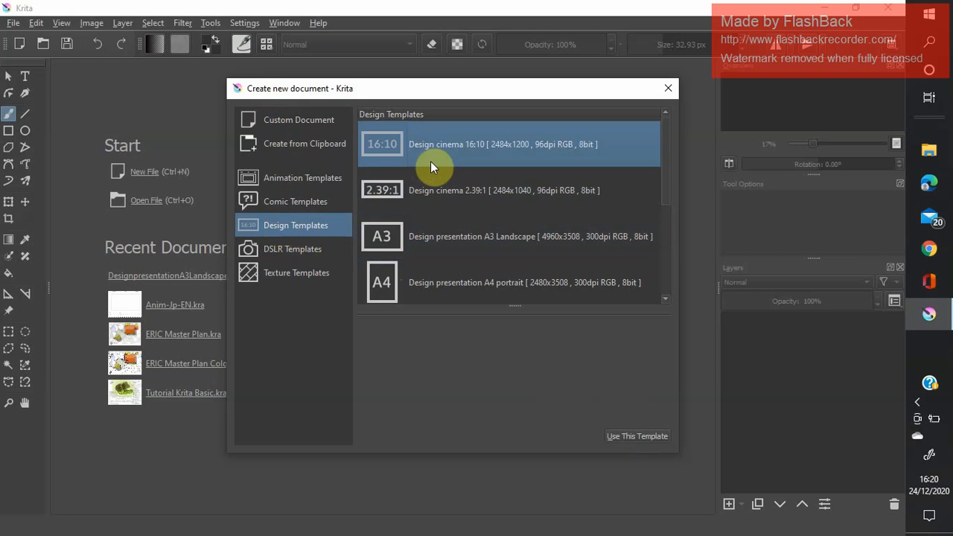
pyautogui.click(419, 191)
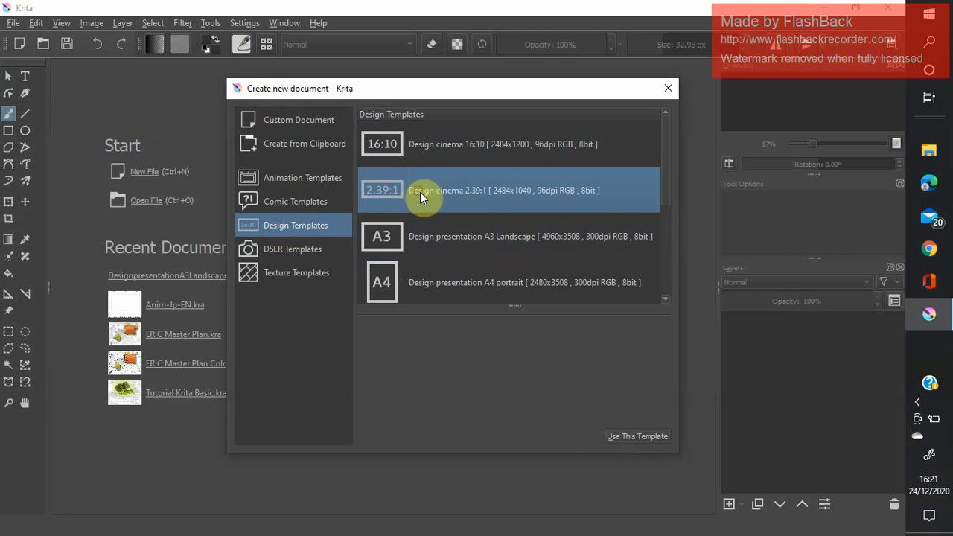
pyautogui.click(428, 283)
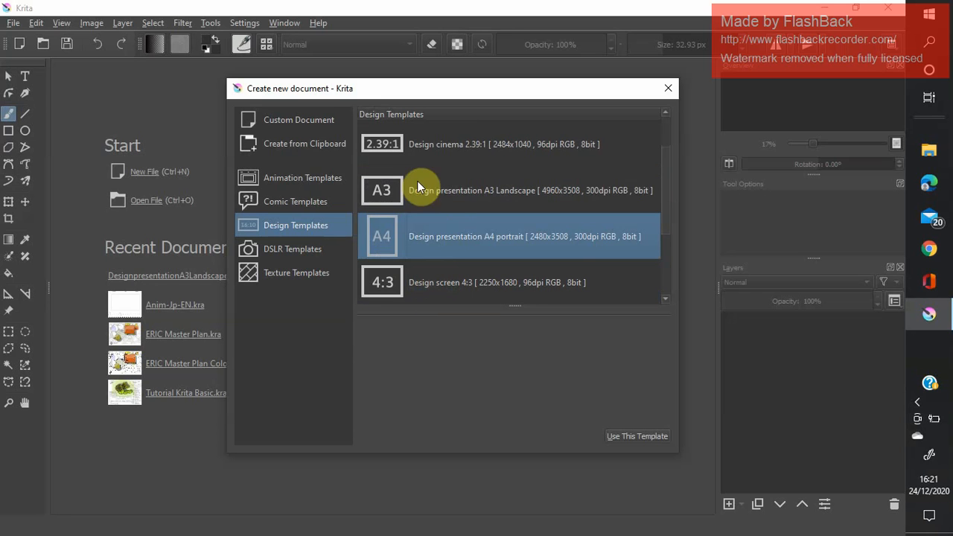
pyautogui.click(418, 191)
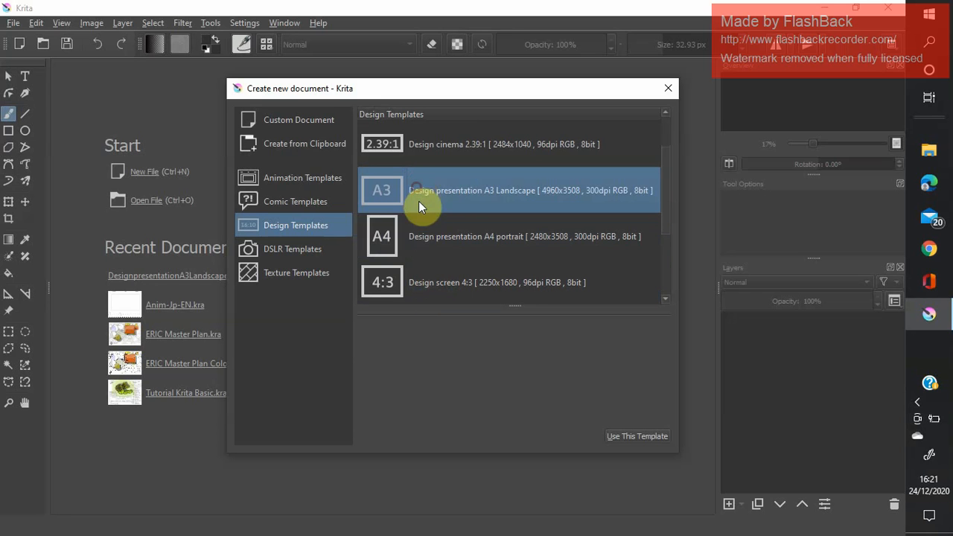
pyautogui.click(625, 436)
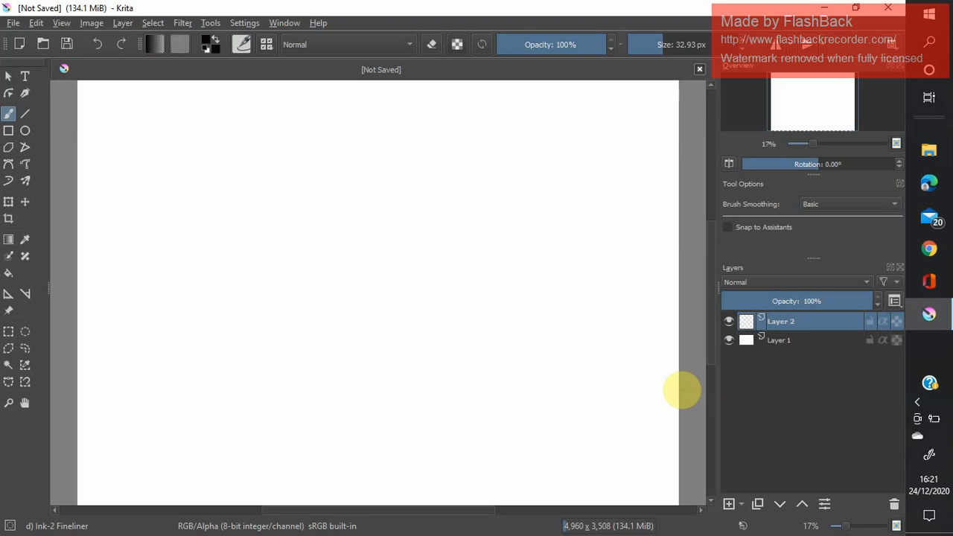
pyautogui.click(207, 98)
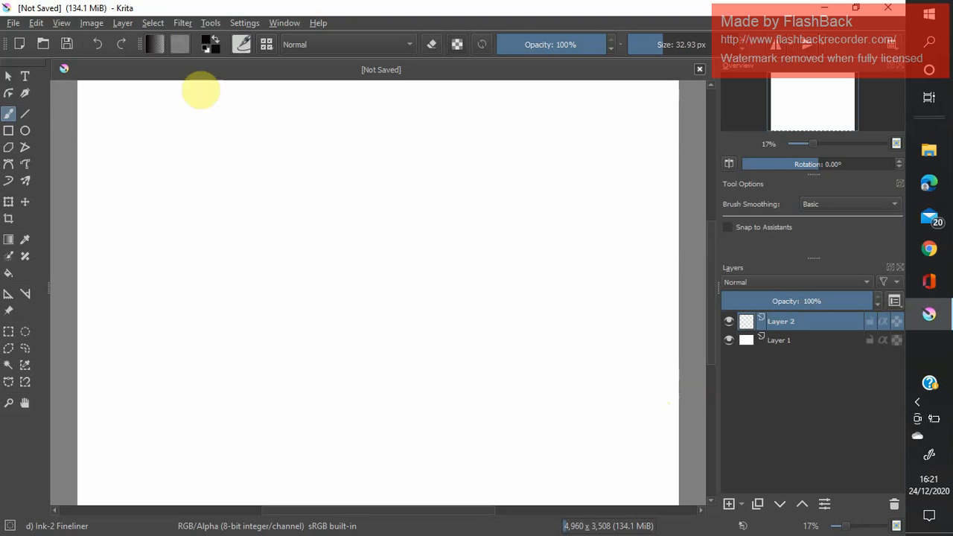
pyautogui.hotkey('ctrl', 'z')
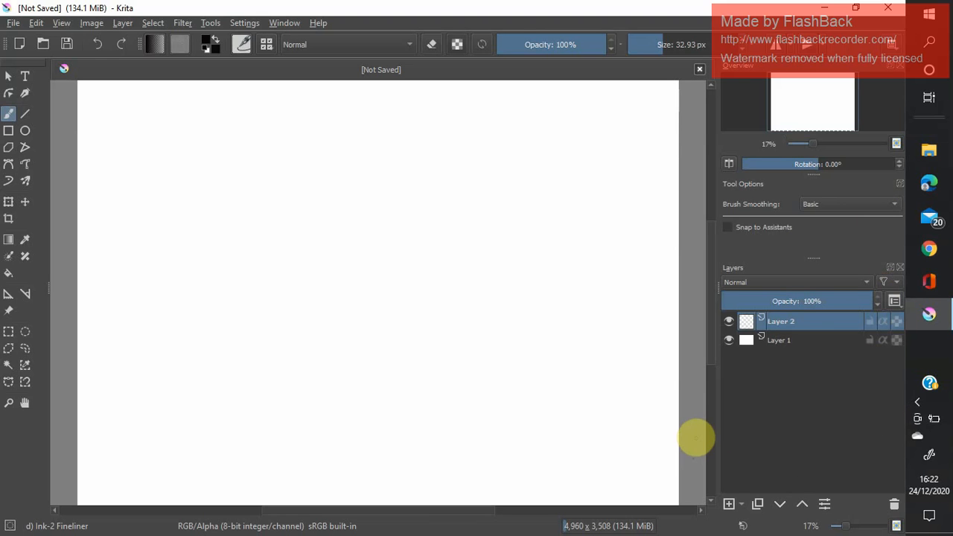
pyautogui.click(584, 97)
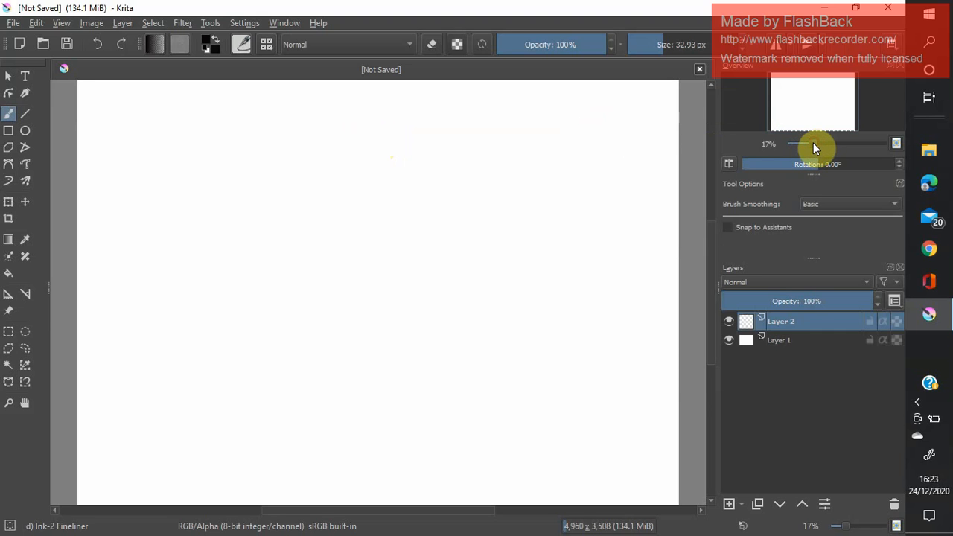
# Zoom the canvas out to 13% and try rotating it both ways, resetting the rotation to 0°.
pyautogui.moveTo(813, 143)
pyautogui.mouseDown()
pyautogui.moveTo(799, 146)
pyautogui.moveTo(845, 148)
pyautogui.moveTo(810, 146)
pyautogui.mouseUp()
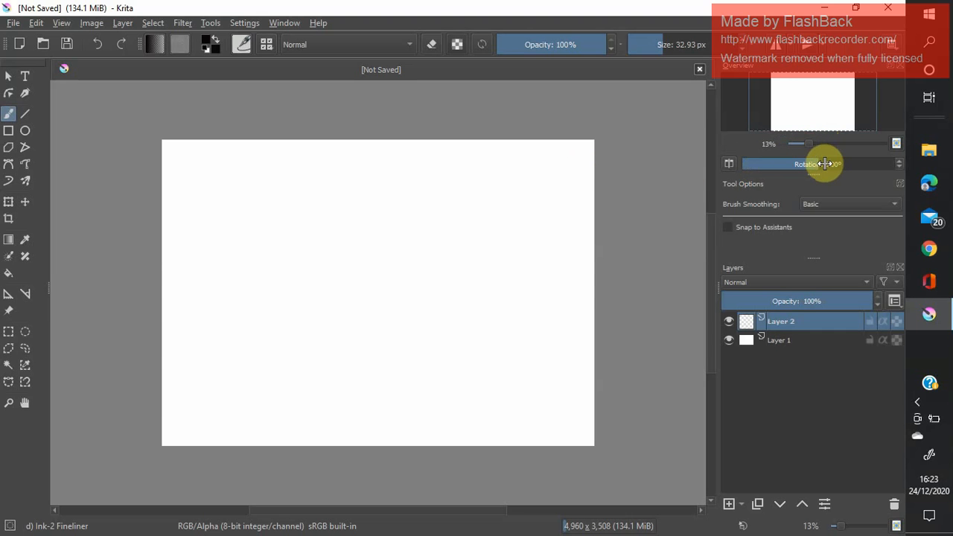
pyautogui.click(829, 164)
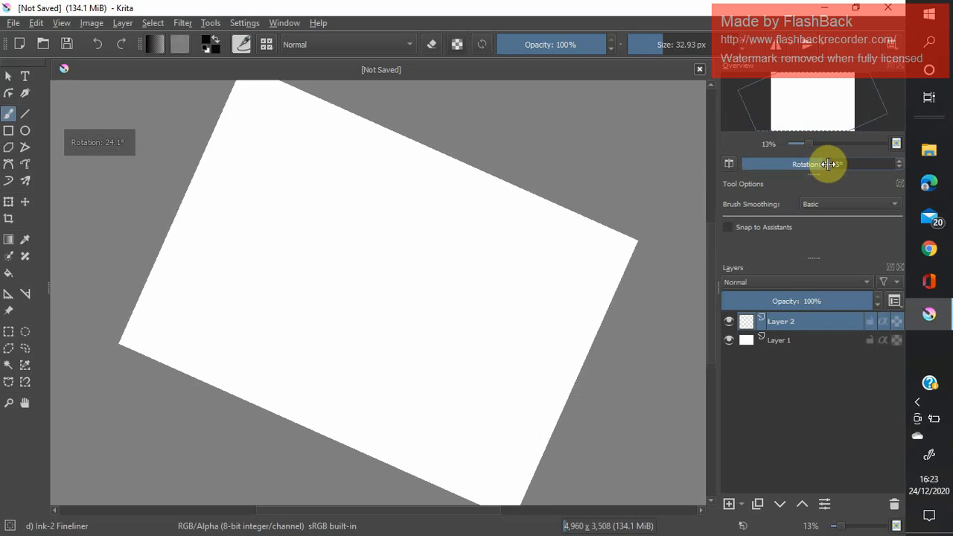
pyautogui.moveTo(828, 164); pyautogui.dragTo(800, 109)
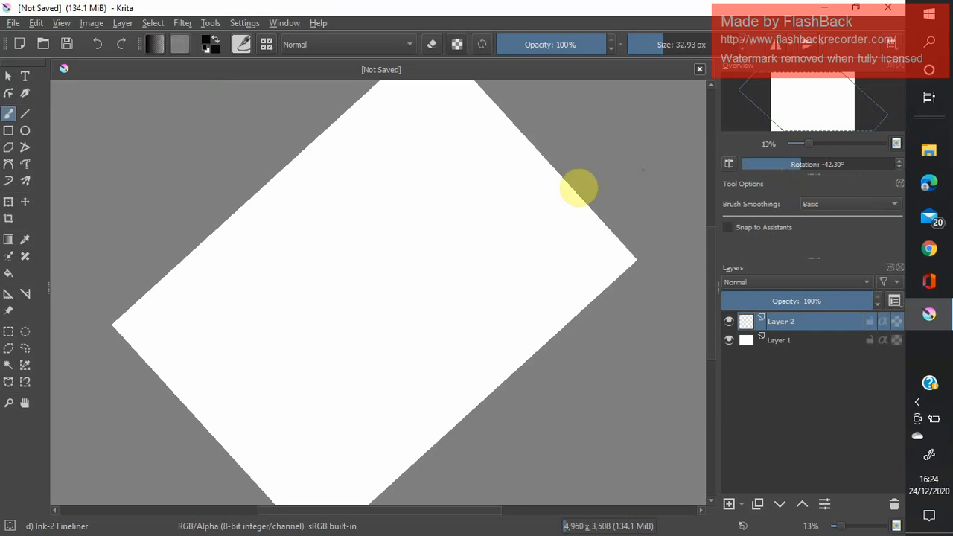
pyautogui.click(820, 163)
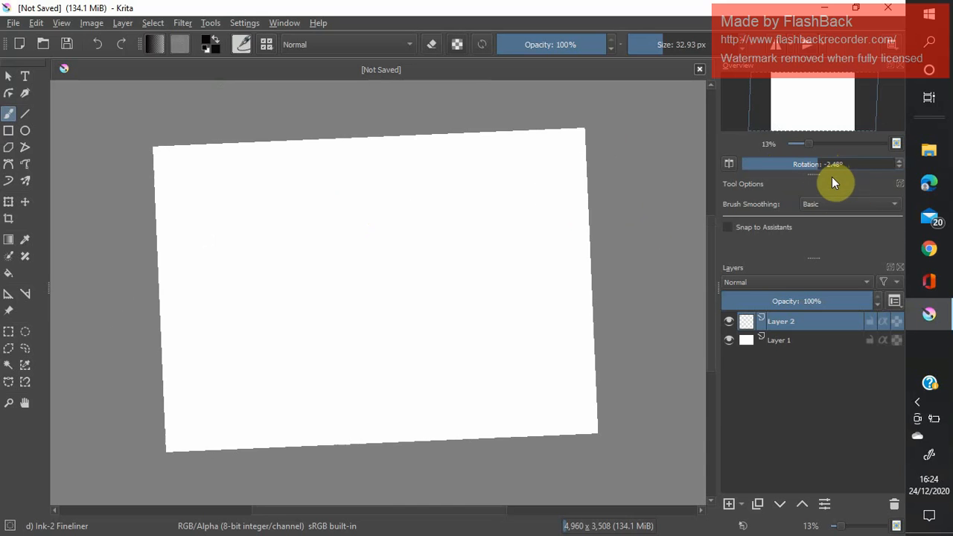
pyautogui.write('0')
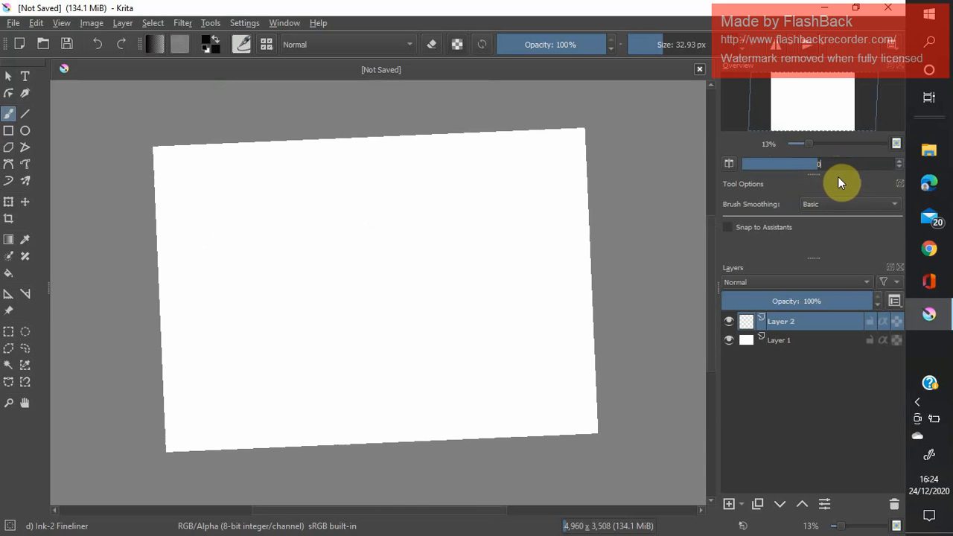
pyautogui.press('Return')
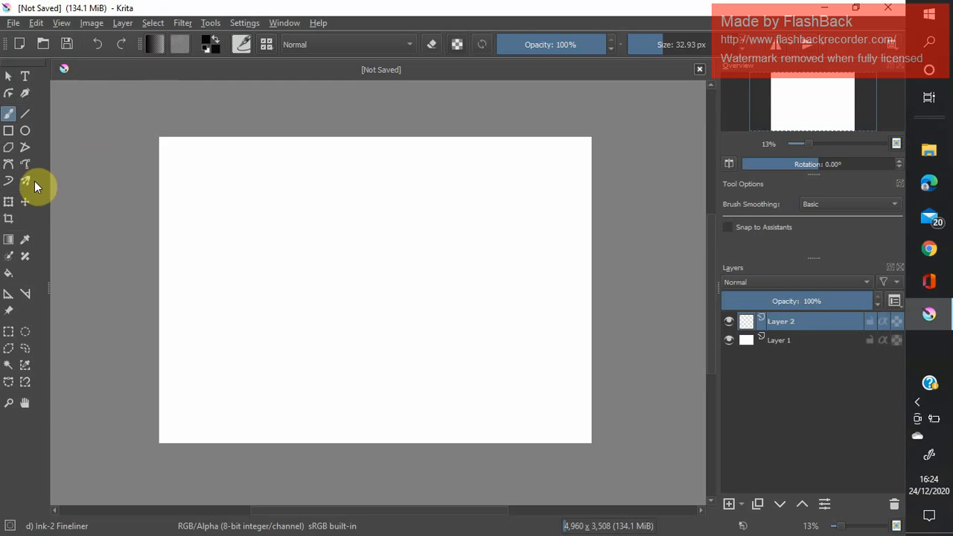
# Move the canvas around with the Pan tool and zoom in to 25%.
pyautogui.click(25, 404)
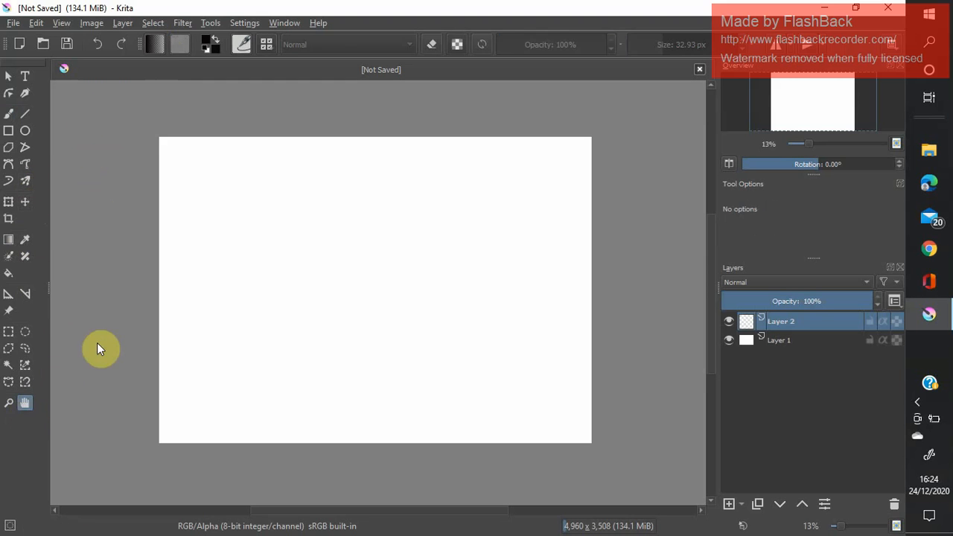
pyautogui.moveTo(339, 231); pyautogui.dragTo(368, 233)
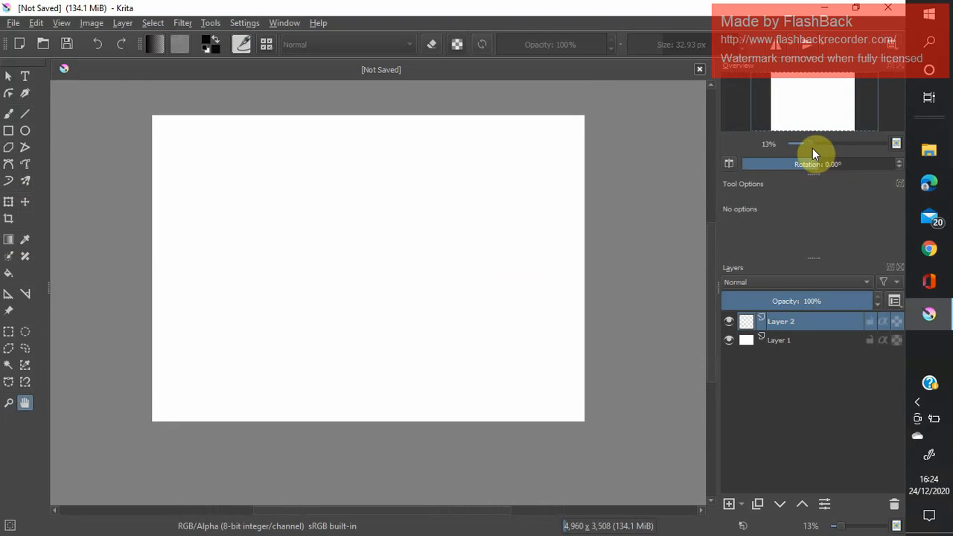
pyautogui.moveTo(809, 144); pyautogui.dragTo(818, 144)
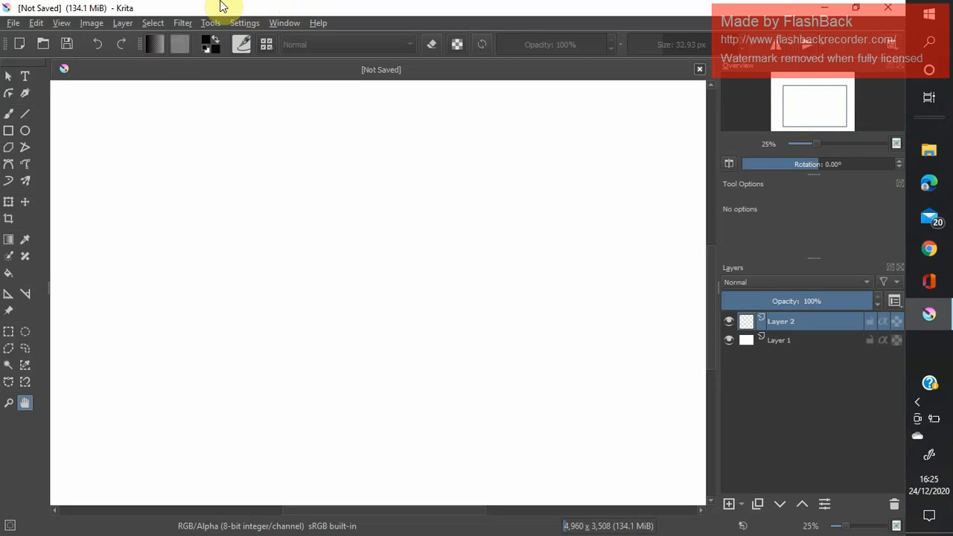
# Activate the Freehand Brush tool and look through the available brush presets, keeping the Ink-2 Fineliner.
pyautogui.click(8, 115)
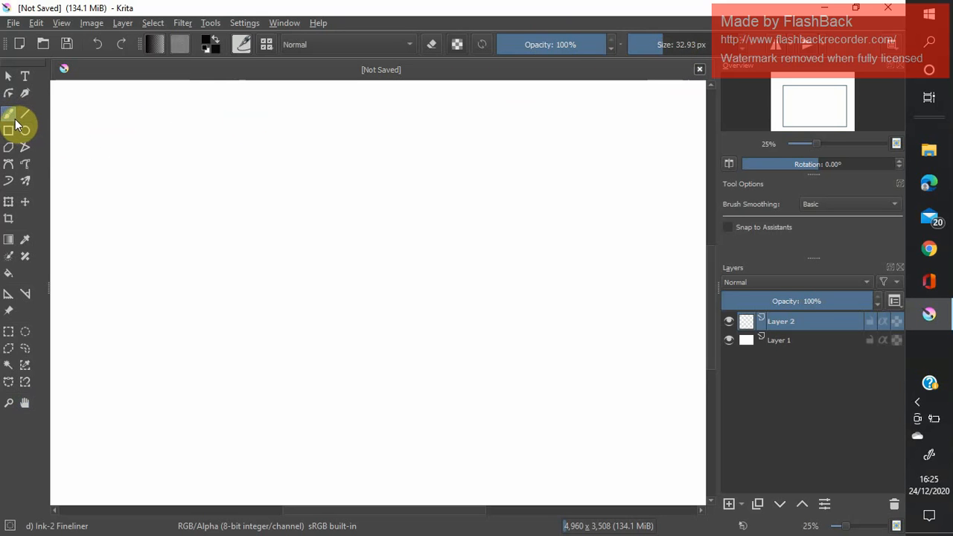
pyautogui.click(265, 43)
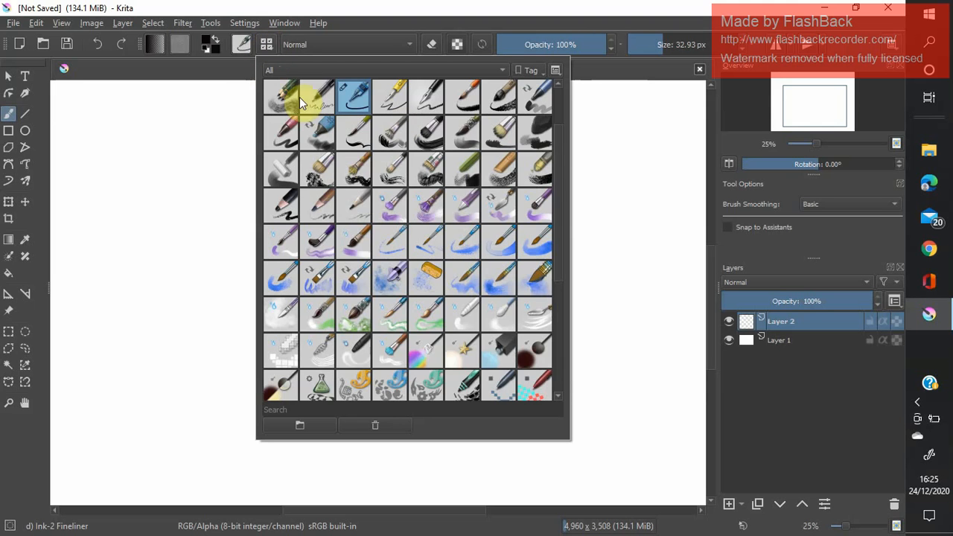
pyautogui.moveTo(560, 153); pyautogui.dragTo(565, 105)
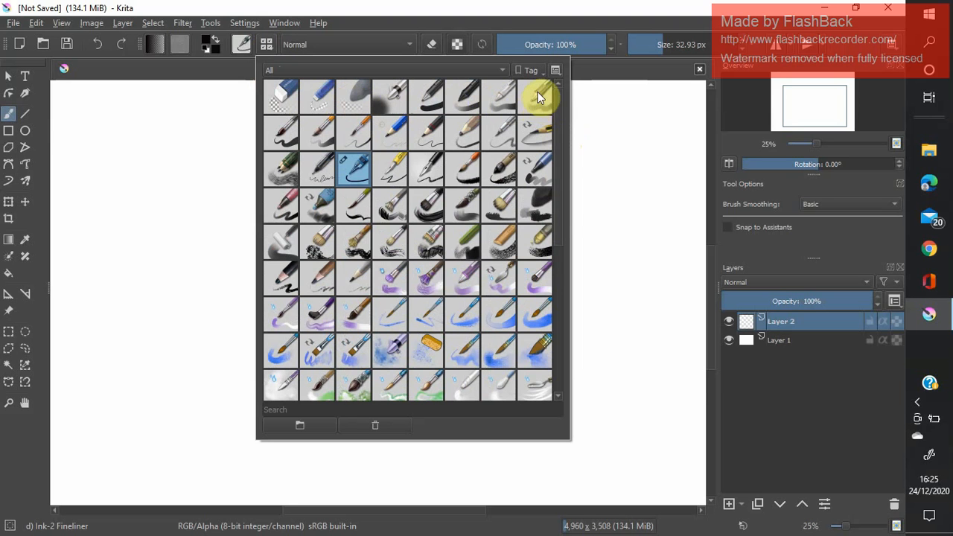
pyautogui.moveTo(561, 143)
pyautogui.mouseDown()
pyautogui.moveTo(554, 319)
pyautogui.moveTo(568, 145)
pyautogui.mouseUp()
pyautogui.moveTo(559, 222)
pyautogui.mouseDown()
pyautogui.moveTo(556, 272)
pyautogui.moveTo(566, 213)
pyautogui.mouseUp()
pyautogui.moveTo(559, 227)
pyautogui.mouseDown()
pyautogui.moveTo(557, 268)
pyautogui.moveTo(568, 213)
pyautogui.mouseUp()
pyautogui.click(591, 69)
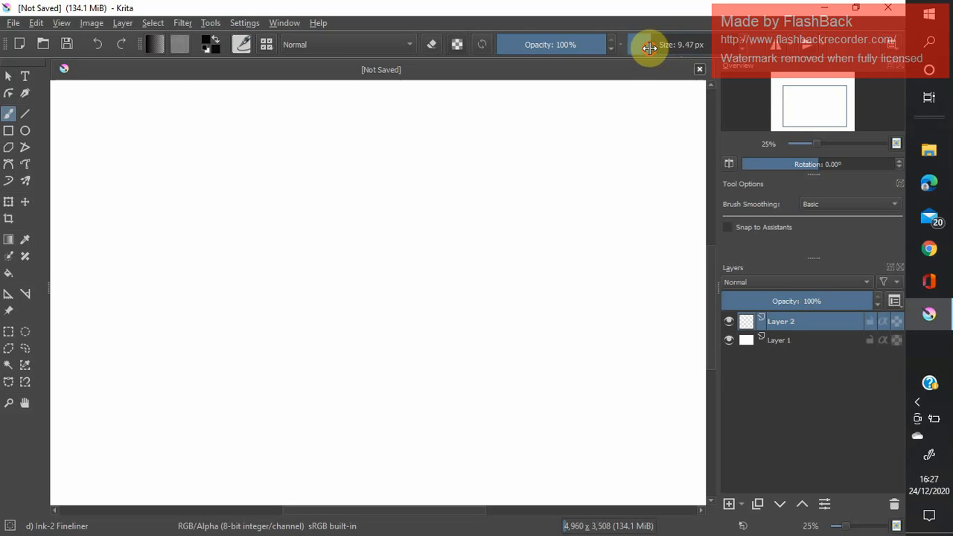
# Try larger and smaller brush sizes, and set the brush size to 5 px.
pyautogui.moveTo(664, 49); pyautogui.dragTo(672, 50)
pyautogui.moveTo(671, 50); pyautogui.dragTo(707, 39)
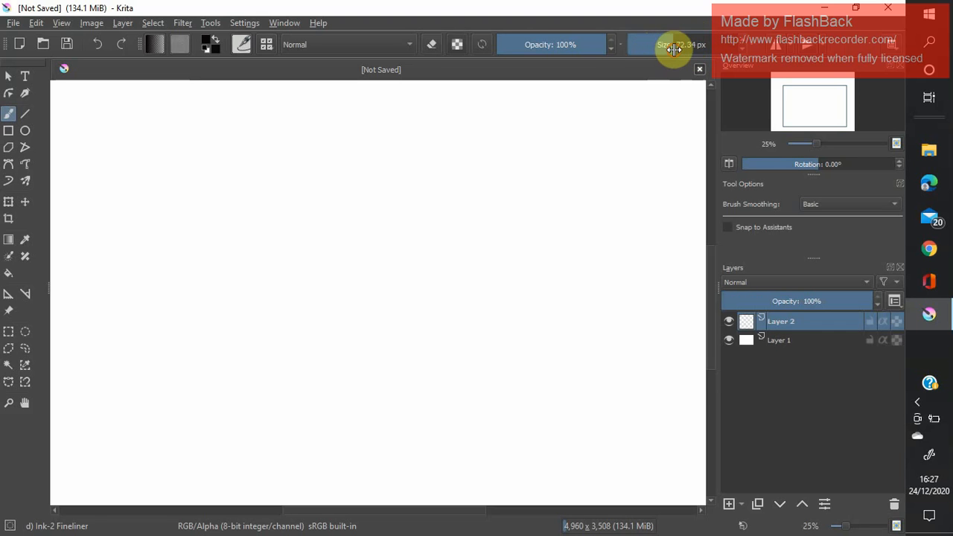
pyautogui.moveTo(673, 47); pyautogui.dragTo(645, 49)
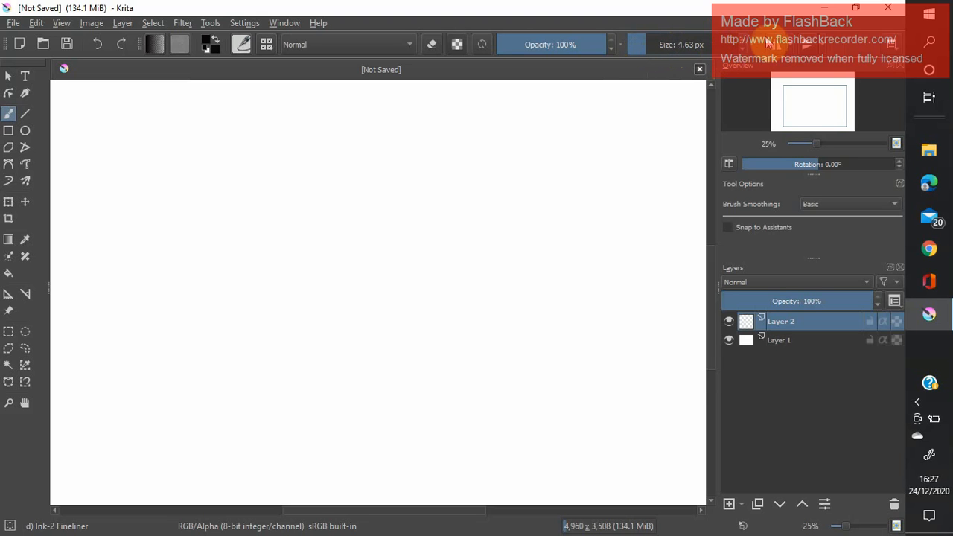
pyautogui.write('5')
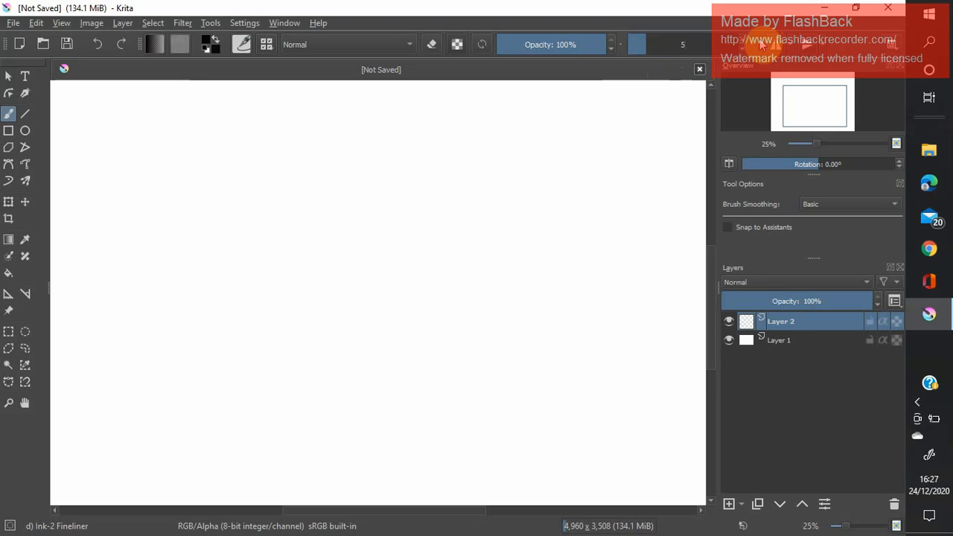
pyautogui.press('Return')
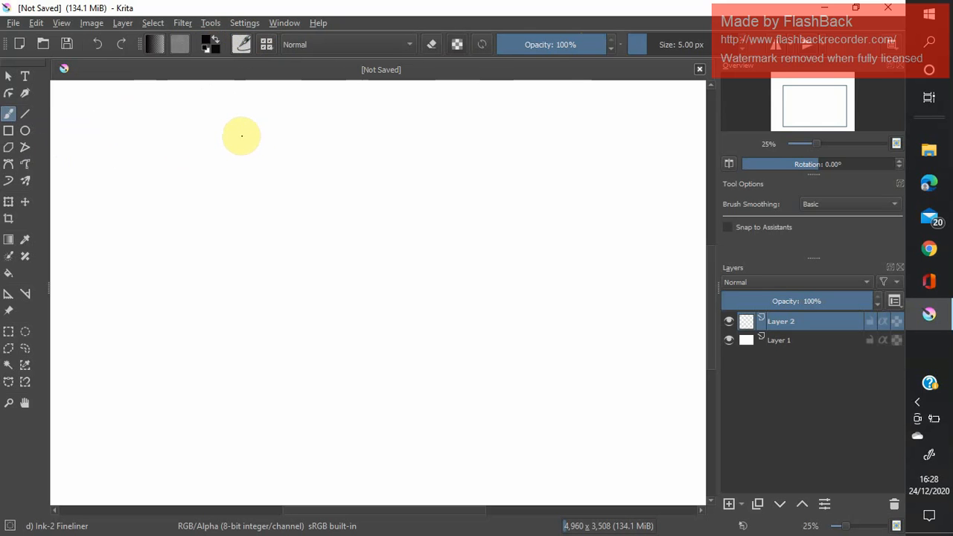
# Handwrite "TRIAL ~" with the fine brush in the upper part of the canvas on Layer 2.
pyautogui.moveTo(229, 137)
pyautogui.mouseDown()
pyautogui.moveTo(257, 136)
pyautogui.moveTo(245, 137)
pyautogui.moveTo(245, 161)
pyautogui.mouseUp()
pyautogui.moveTo(254, 144)
pyautogui.mouseDown()
pyautogui.moveTo(251, 155)
pyautogui.moveTo(270, 162)
pyautogui.moveTo(300, 141)
pyautogui.moveTo(307, 159)
pyautogui.mouseUp()
pyautogui.moveTo(305, 152)
pyautogui.mouseDown()
pyautogui.moveTo(291, 151)
pyautogui.moveTo(331, 159)
pyautogui.moveTo(368, 145)
pyautogui.mouseUp()
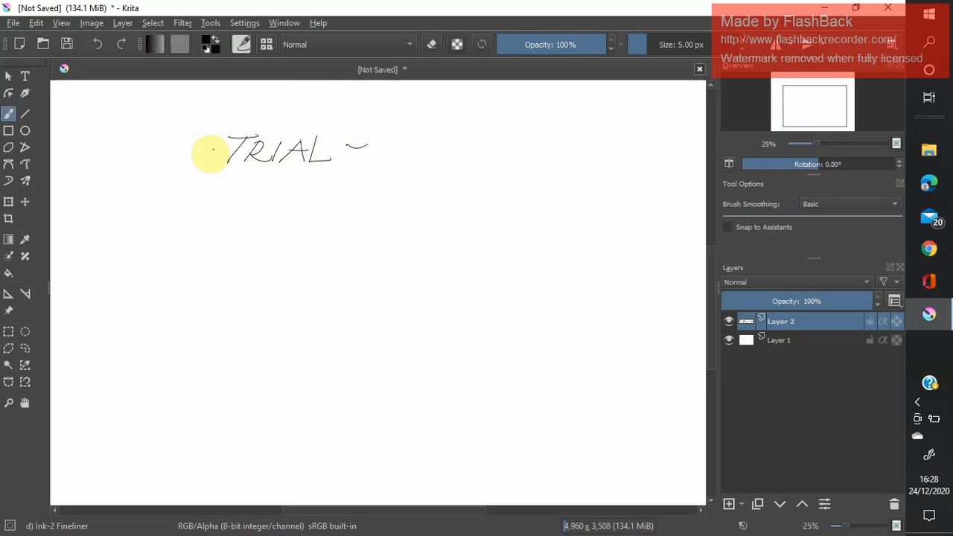
# Add a tilde in front of the handwritten "TRIAL ~" and draw an oval around the whole word.
pyautogui.moveTo(200, 147); pyautogui.dragTo(223, 147)
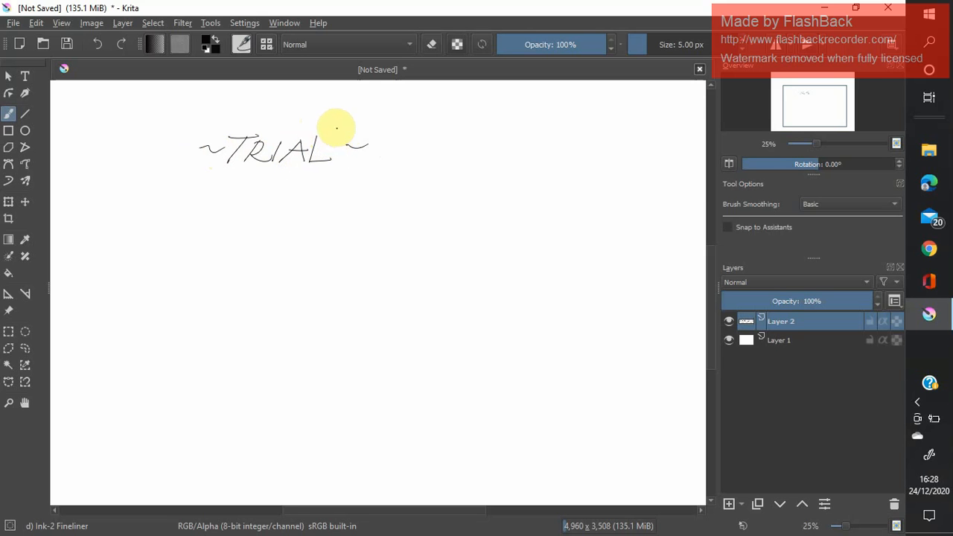
pyautogui.moveTo(345, 128)
pyautogui.mouseDown()
pyautogui.moveTo(227, 121)
pyautogui.moveTo(192, 133)
pyautogui.moveTo(185, 160)
pyautogui.moveTo(201, 170)
pyautogui.moveTo(305, 174)
pyautogui.moveTo(372, 155)
pyautogui.mouseUp()
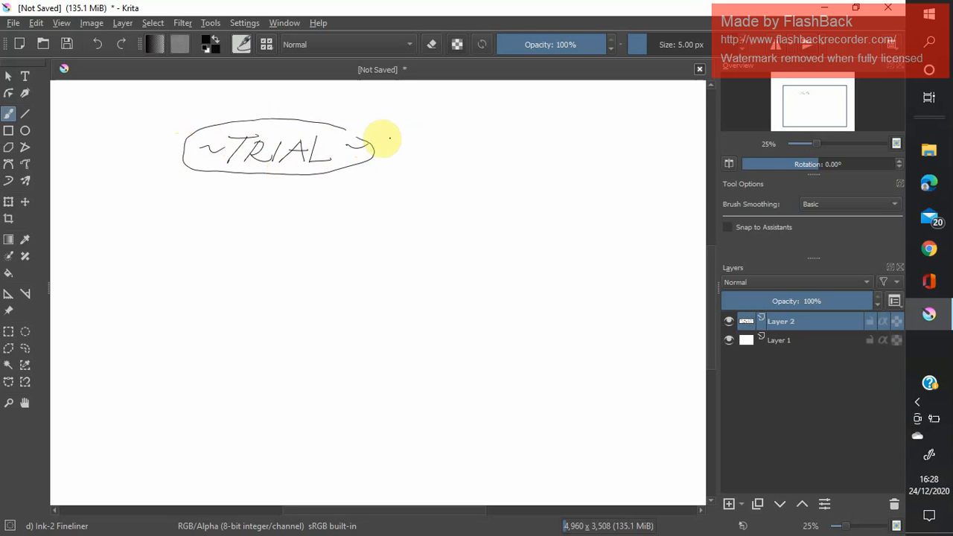
# Handwrite "mouse x" and "pad pen -" as two lines beside the oval, undoing and rewriting the "pen -" part.
pyautogui.moveTo(374, 118)
pyautogui.mouseDown()
pyautogui.moveTo(444, 112)
pyautogui.moveTo(441, 121)
pyautogui.mouseUp()
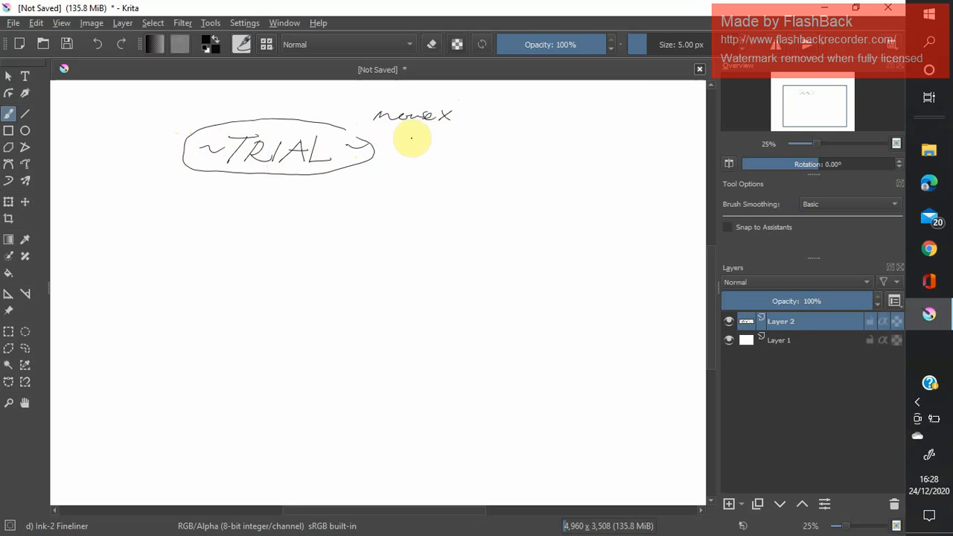
pyautogui.moveTo(391, 152)
pyautogui.mouseDown()
pyautogui.moveTo(395, 142)
pyautogui.moveTo(445, 135)
pyautogui.moveTo(480, 140)
pyautogui.moveTo(455, 149)
pyautogui.mouseUp()
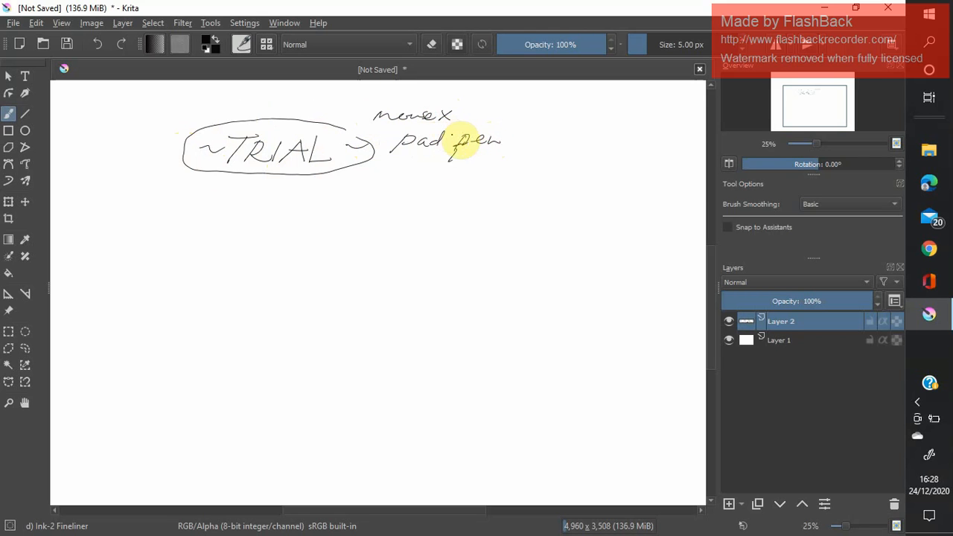
pyautogui.moveTo(514, 140); pyautogui.dragTo(525, 140)
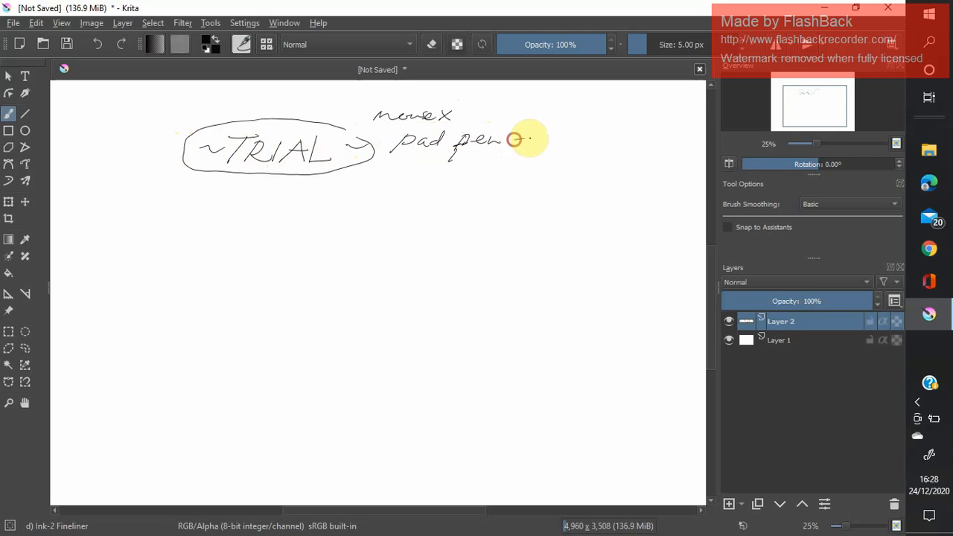
pyautogui.click(99, 43)
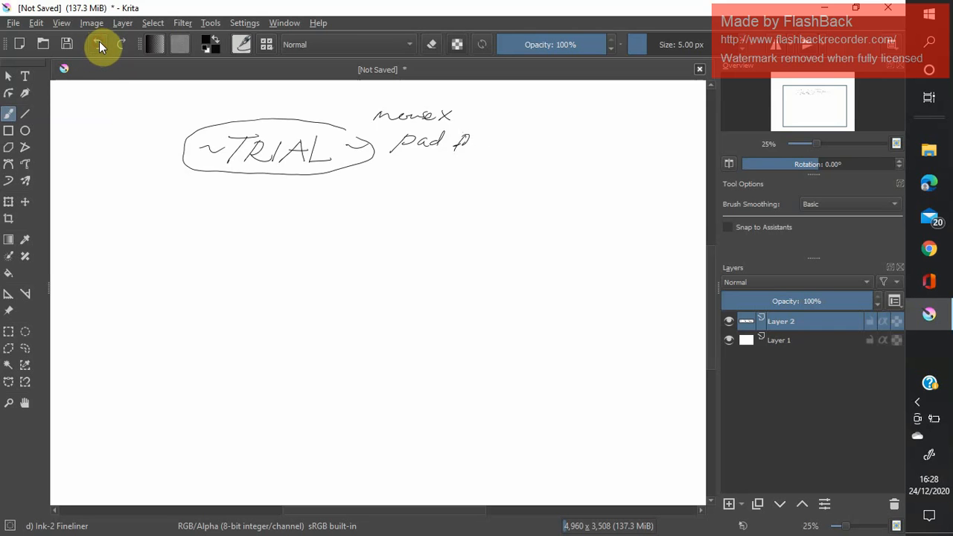
pyautogui.click(100, 43)
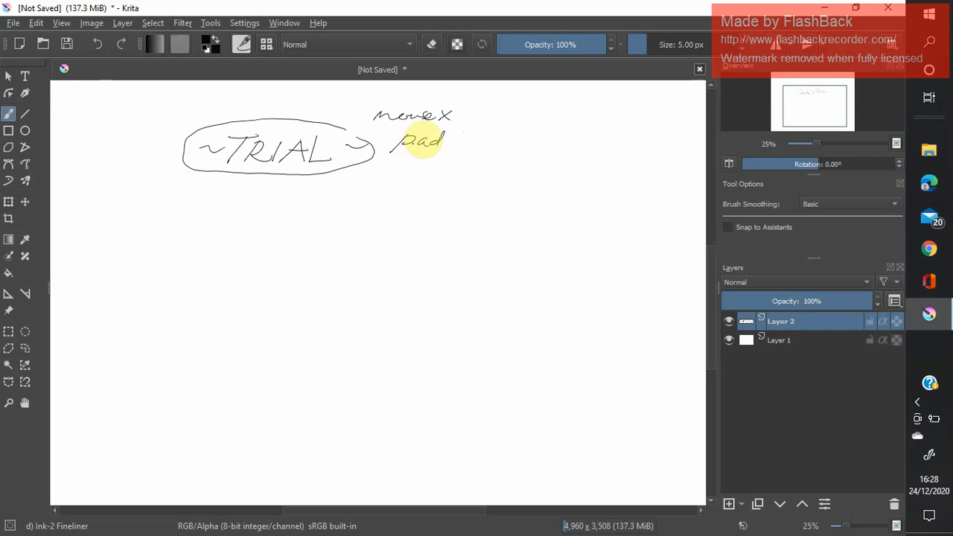
pyautogui.moveTo(470, 133)
pyautogui.mouseDown()
pyautogui.moveTo(457, 151)
pyautogui.moveTo(467, 140)
pyautogui.moveTo(511, 141)
pyautogui.moveTo(517, 153)
pyautogui.moveTo(524, 140)
pyautogui.mouseUp()
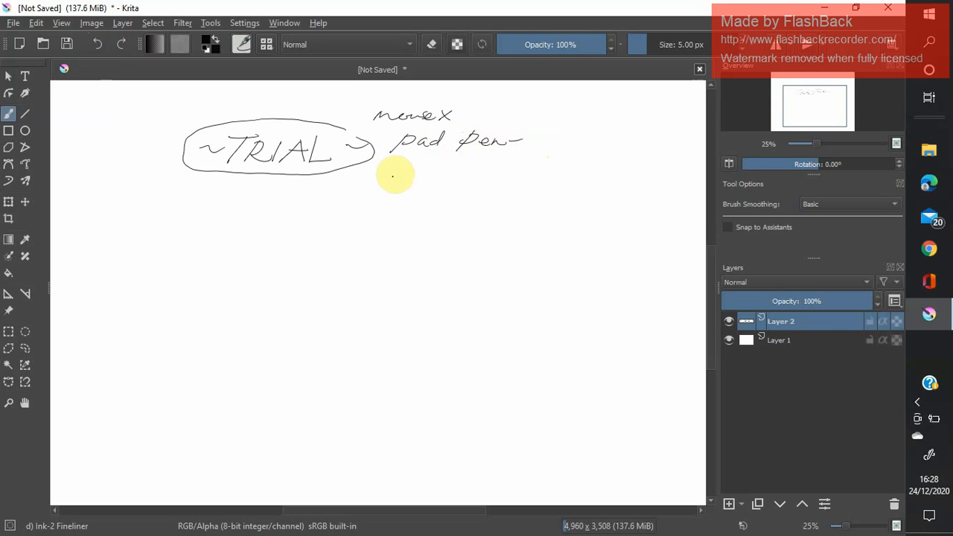
# Handwrite an asterisk-marked entry "Huion HS64" followed by a dot below the "pad pen" line.
pyautogui.moveTo(395, 170); pyautogui.dragTo(390, 184)
pyautogui.moveTo(384, 177)
pyautogui.mouseDown()
pyautogui.moveTo(433, 170)
pyautogui.moveTo(437, 185)
pyautogui.mouseUp()
pyautogui.moveTo(425, 179); pyautogui.dragTo(492, 183)
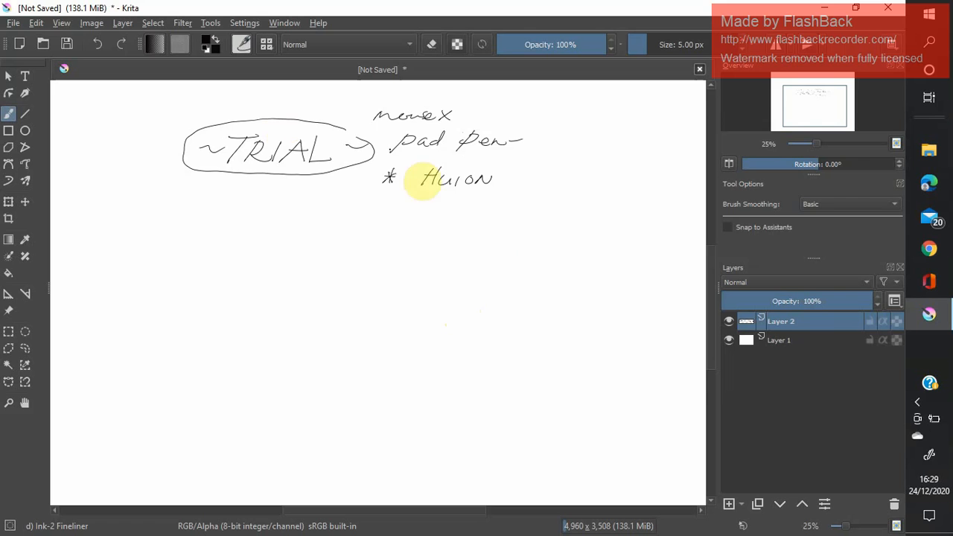
pyautogui.moveTo(511, 169)
pyautogui.mouseDown()
pyautogui.moveTo(509, 187)
pyautogui.moveTo(518, 184)
pyautogui.mouseUp()
pyautogui.moveTo(510, 177)
pyautogui.mouseDown()
pyautogui.moveTo(573, 179)
pyautogui.moveTo(565, 185)
pyautogui.mouseUp()
pyautogui.click(578, 176)
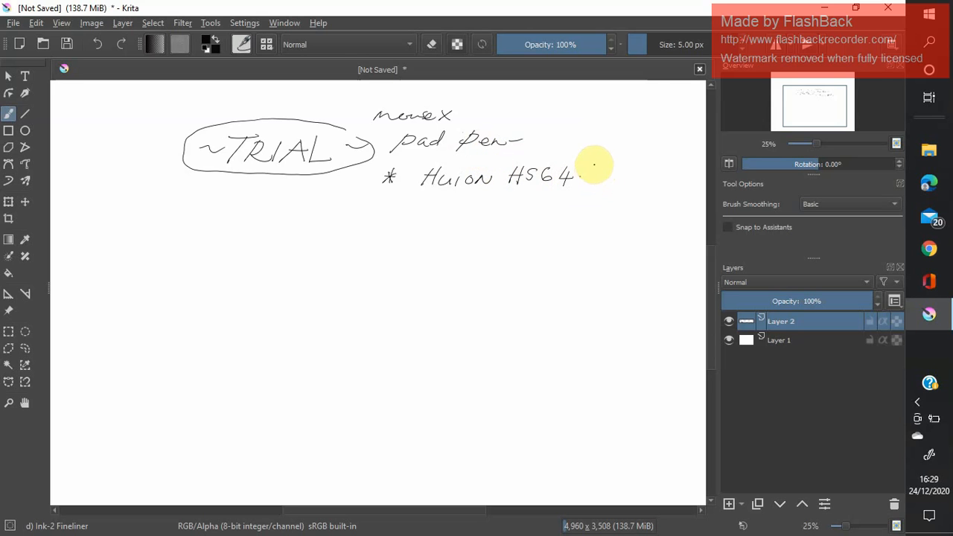
# Handwrite the price range "RM120-130" after "Huion HS64" on the same line.
pyautogui.moveTo(589, 176)
pyautogui.mouseDown()
pyautogui.moveTo(594, 166)
pyautogui.moveTo(617, 176)
pyautogui.mouseUp()
pyautogui.click(622, 176)
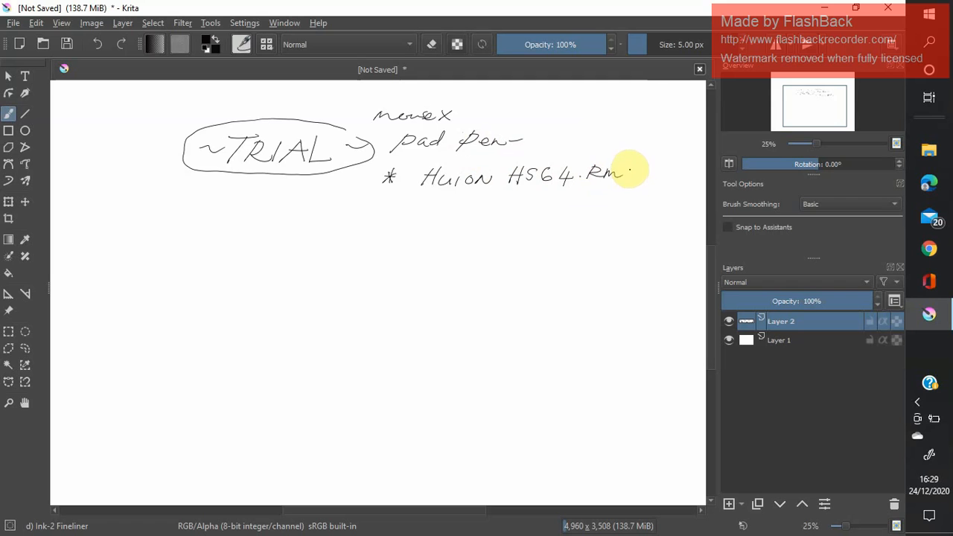
pyautogui.click(631, 167)
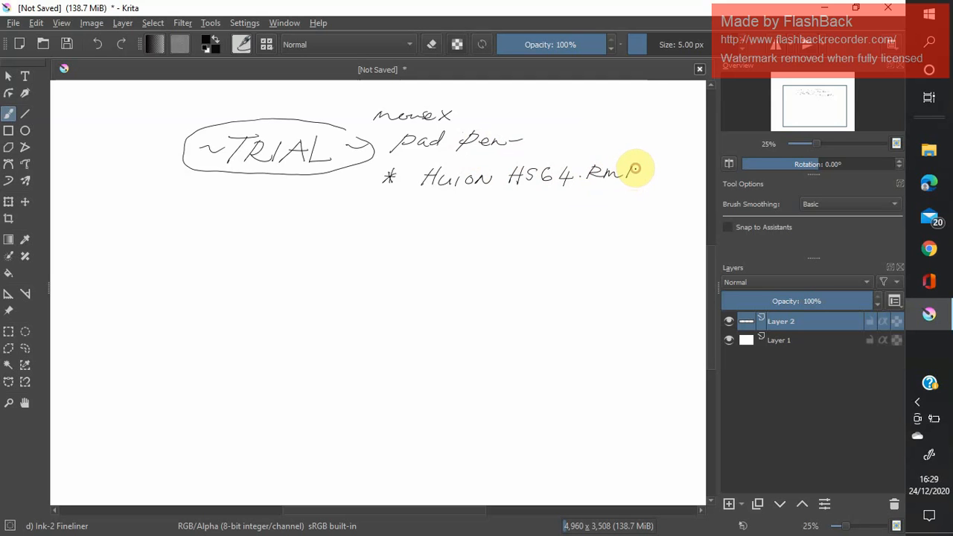
pyautogui.moveTo(642, 174); pyautogui.dragTo(645, 176)
pyautogui.click(659, 173)
pyautogui.moveTo(652, 168)
pyautogui.mouseDown()
pyautogui.moveTo(671, 178)
pyautogui.moveTo(685, 168)
pyautogui.mouseUp()
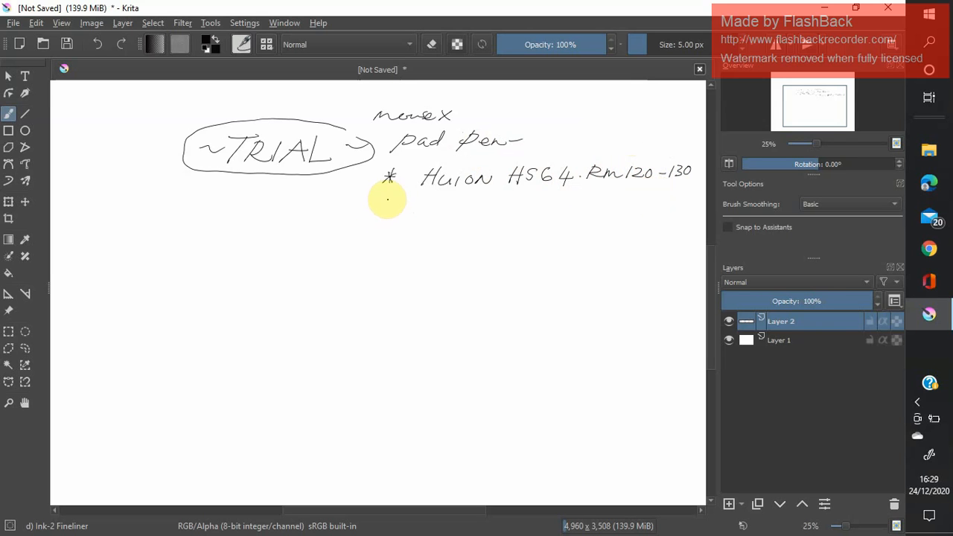
# Handwrite a second asterisk-marked line "VEIK VIEK → RM130-150" and double-underline the brand name.
pyautogui.moveTo(395, 198); pyautogui.dragTo(380, 211)
pyautogui.moveTo(384, 198); pyautogui.dragTo(387, 214)
pyautogui.moveTo(379, 205); pyautogui.dragTo(436, 199)
pyautogui.click(428, 204)
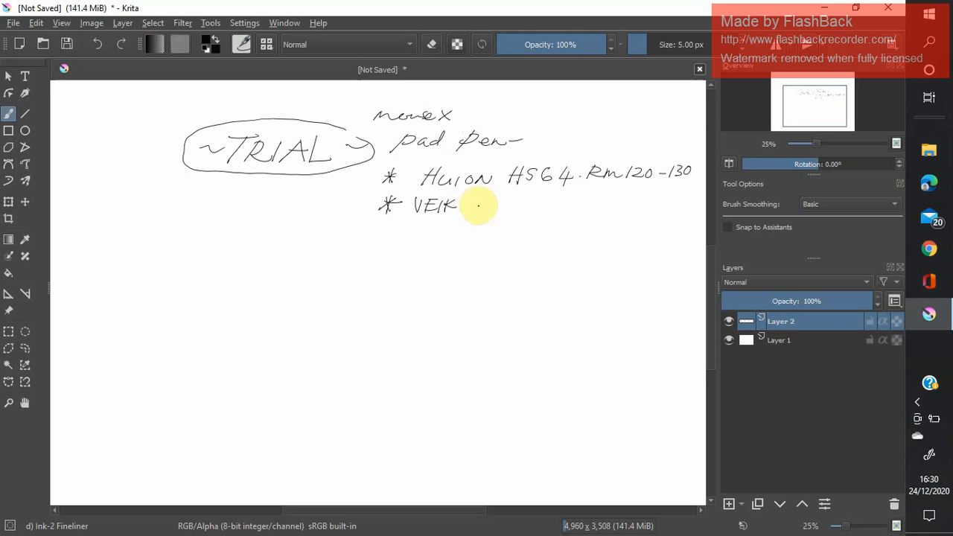
pyautogui.moveTo(476, 200)
pyautogui.mouseDown()
pyautogui.moveTo(495, 201)
pyautogui.moveTo(500, 212)
pyautogui.mouseUp()
pyautogui.moveTo(493, 207); pyautogui.dragTo(502, 206)
pyautogui.moveTo(508, 200); pyautogui.dragTo(505, 212)
pyautogui.moveTo(519, 200)
pyautogui.mouseDown()
pyautogui.moveTo(519, 210)
pyautogui.moveTo(544, 205)
pyautogui.moveTo(543, 213)
pyautogui.mouseUp()
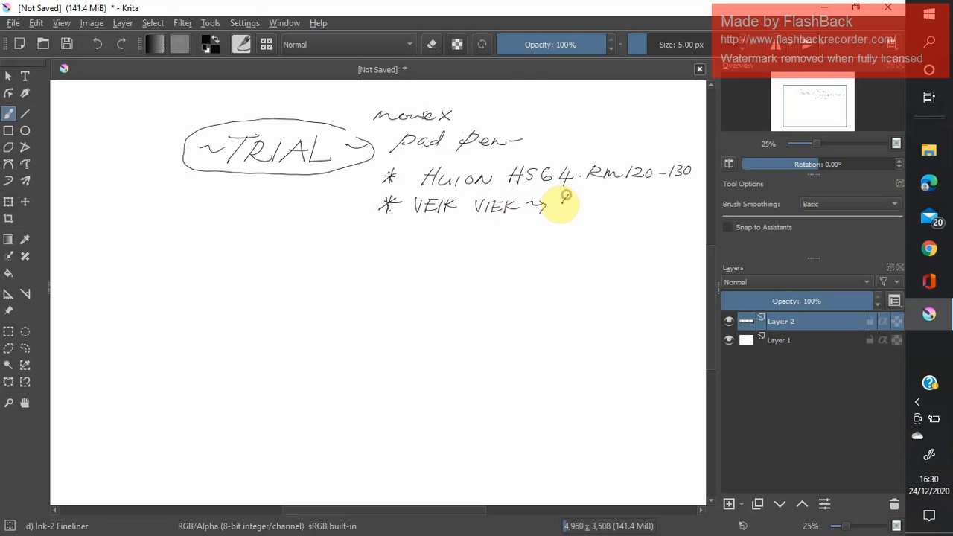
pyautogui.moveTo(566, 196)
pyautogui.mouseDown()
pyautogui.moveTo(564, 188)
pyautogui.moveTo(673, 193)
pyautogui.mouseUp()
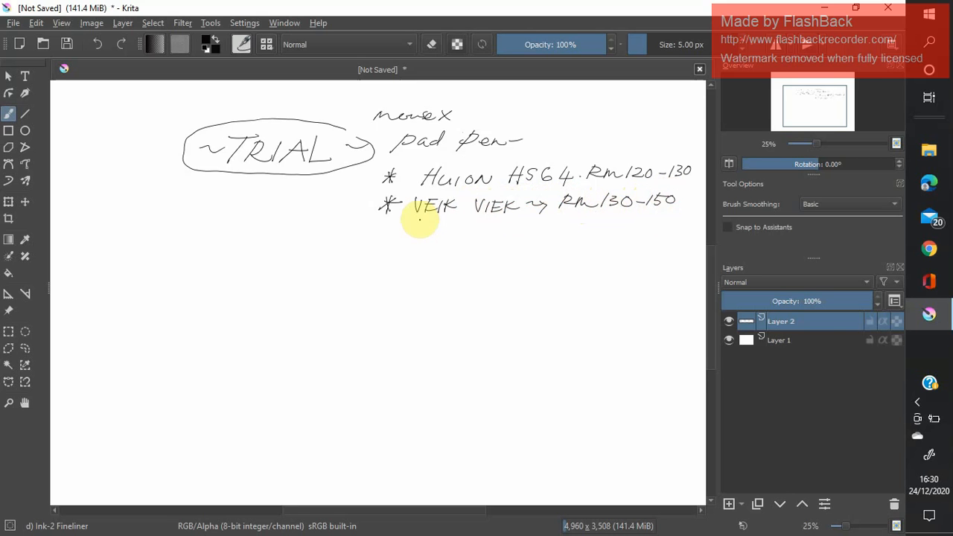
pyautogui.moveTo(420, 218)
pyautogui.mouseDown()
pyautogui.moveTo(494, 218)
pyautogui.moveTo(472, 220)
pyautogui.moveTo(485, 222)
pyautogui.mouseUp()
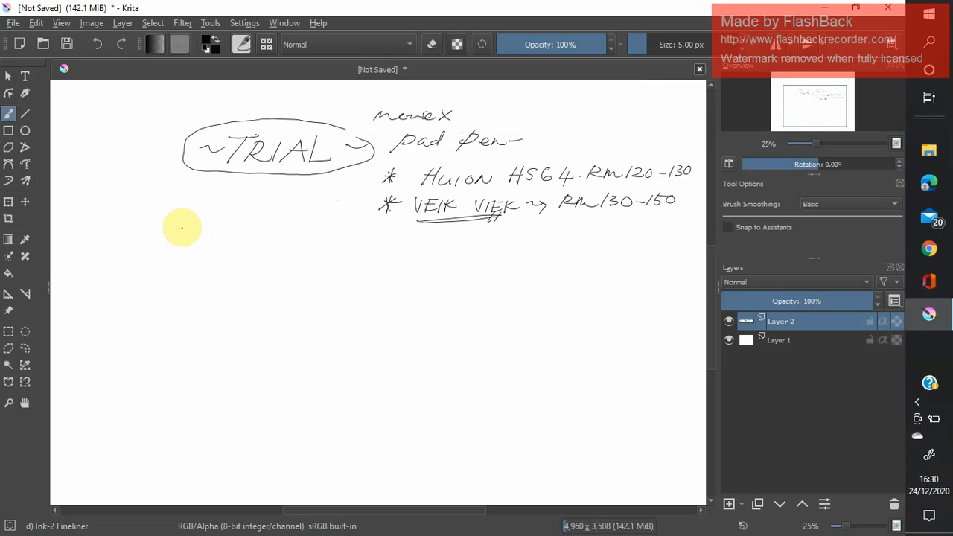
# Sketch a small desk setup below the TRIAL oval: a monitor with screen marks, a pen tablet, a computer tower and connecting lines.
pyautogui.moveTo(163, 189)
pyautogui.mouseDown()
pyautogui.moveTo(163, 215)
pyautogui.moveTo(201, 192)
pyautogui.moveTo(201, 217)
pyautogui.moveTo(171, 229)
pyautogui.moveTo(199, 232)
pyautogui.moveTo(171, 230)
pyautogui.moveTo(196, 231)
pyautogui.mouseUp()
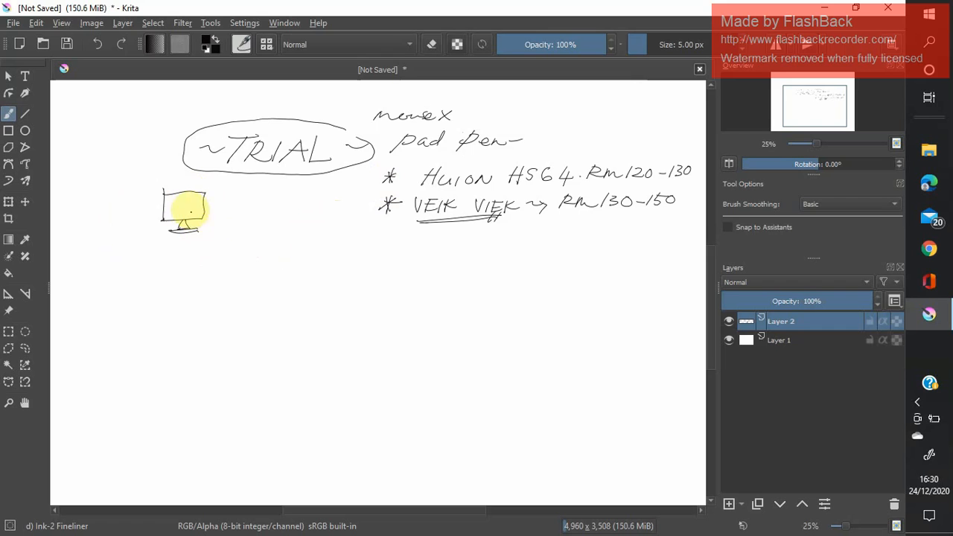
pyautogui.click(179, 203)
pyautogui.click(192, 202)
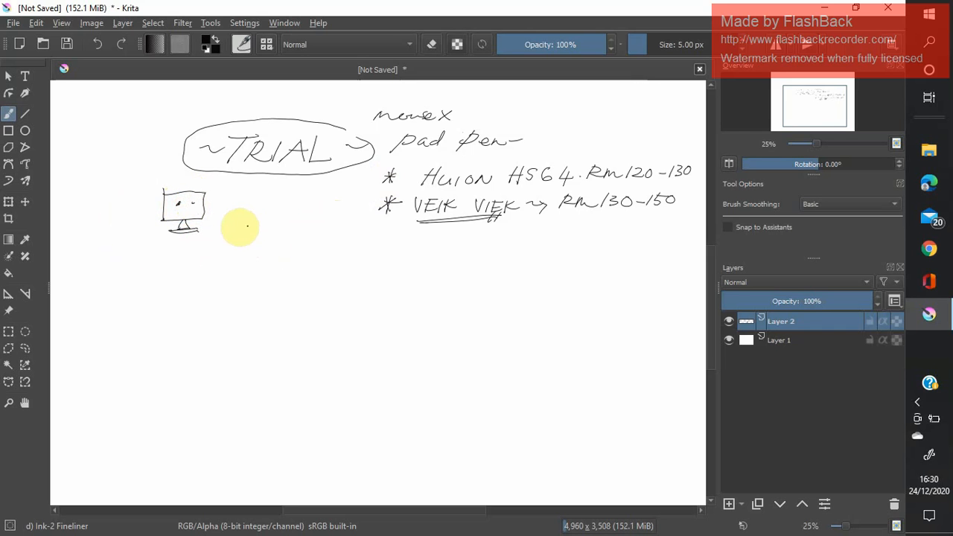
pyautogui.moveTo(225, 225)
pyautogui.mouseDown()
pyautogui.moveTo(259, 226)
pyautogui.moveTo(172, 229)
pyautogui.mouseUp()
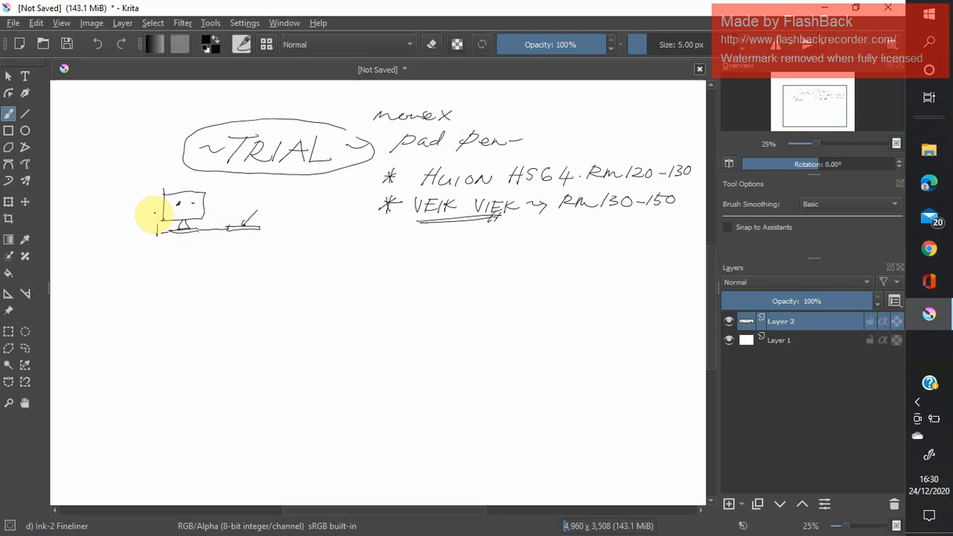
pyautogui.moveTo(157, 223)
pyautogui.mouseDown()
pyautogui.moveTo(142, 210)
pyautogui.moveTo(142, 234)
pyautogui.moveTo(233, 234)
pyautogui.mouseUp()
pyautogui.click(154, 230)
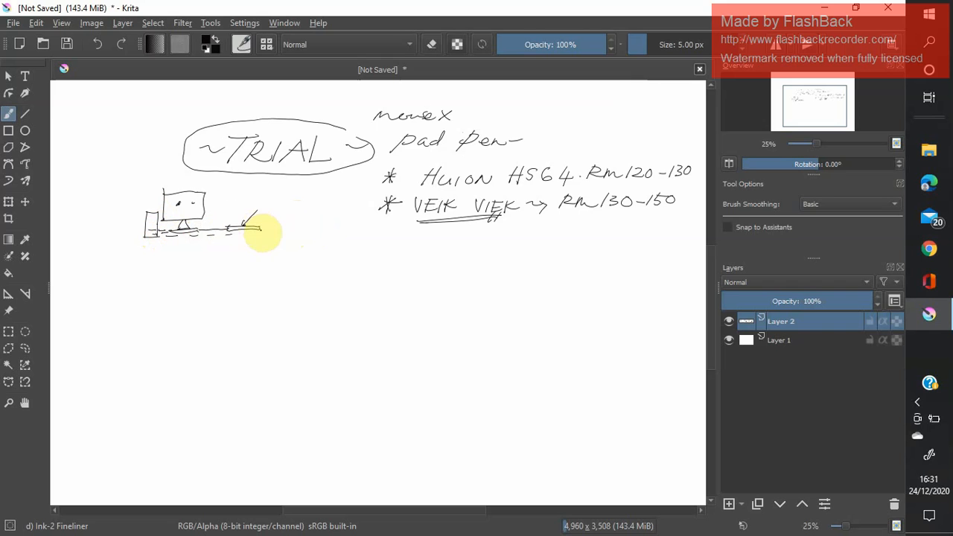
pyautogui.moveTo(262, 229); pyautogui.dragTo(270, 229)
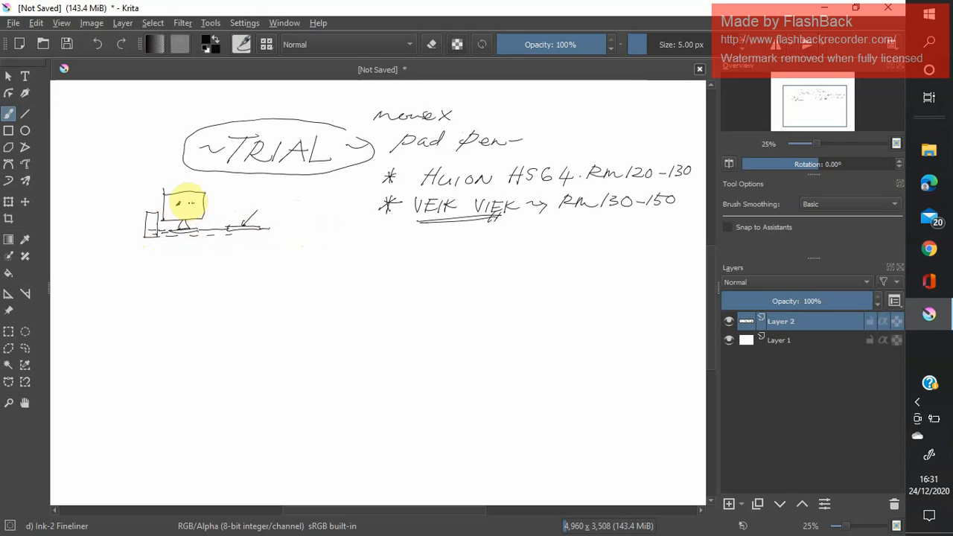
pyautogui.click(187, 202)
pyautogui.moveTo(186, 201); pyautogui.dragTo(198, 201)
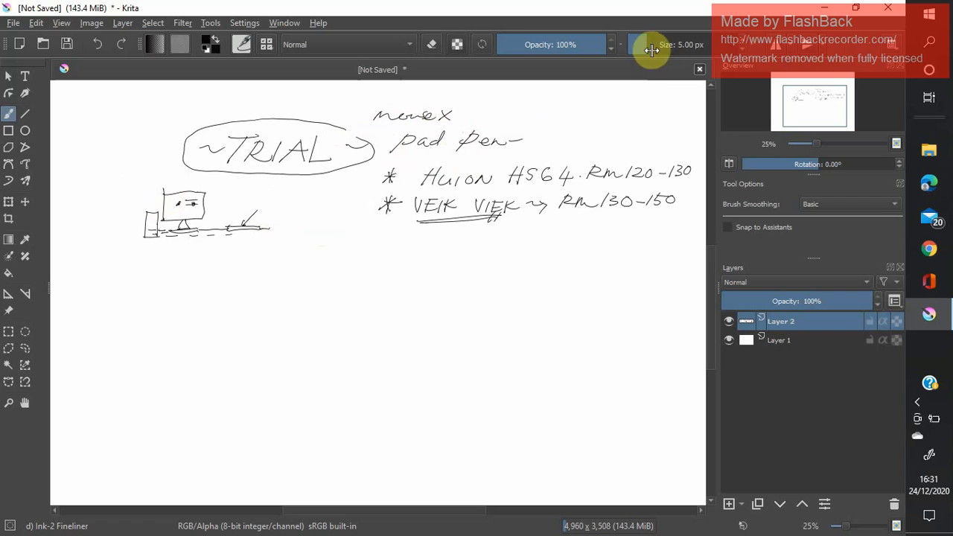
# Write a bold "TEST" with a dot on each side below the desk sketch, using a 72.34 px brush.
pyautogui.moveTo(652, 49)
pyautogui.mouseDown()
pyautogui.moveTo(642, 47)
pyautogui.moveTo(672, 47)
pyautogui.moveTo(680, 62)
pyautogui.mouseUp()
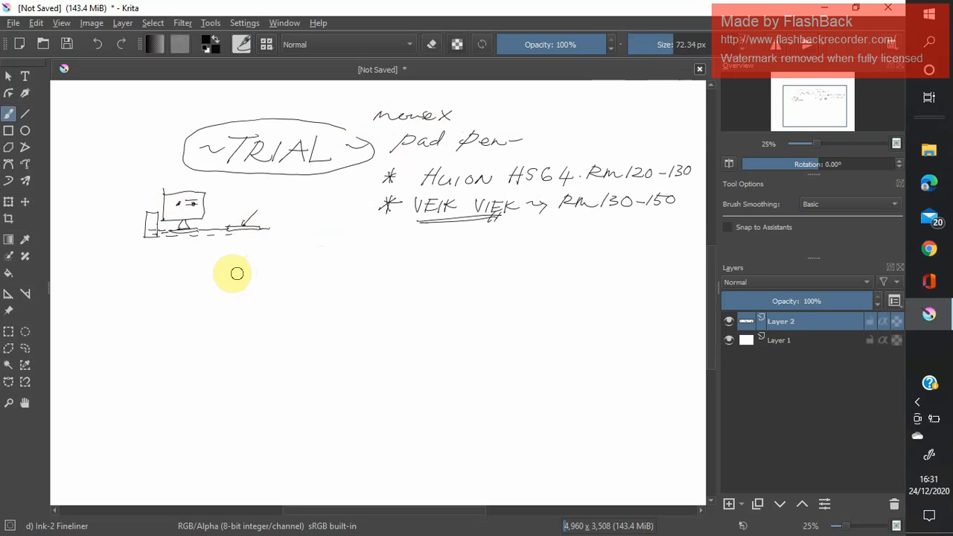
pyautogui.moveTo(196, 263); pyautogui.dragTo(272, 260)
pyautogui.moveTo(243, 262); pyautogui.dragTo(209, 307)
pyautogui.moveTo(290, 255)
pyautogui.mouseDown()
pyautogui.moveTo(262, 301)
pyautogui.moveTo(326, 261)
pyautogui.mouseUp()
pyautogui.moveTo(269, 283); pyautogui.dragTo(316, 283)
pyautogui.moveTo(257, 304); pyautogui.dragTo(322, 304)
pyautogui.moveTo(367, 263)
pyautogui.mouseDown()
pyautogui.moveTo(343, 268)
pyautogui.moveTo(377, 277)
pyautogui.moveTo(381, 295)
pyautogui.moveTo(345, 291)
pyautogui.mouseUp()
pyautogui.moveTo(392, 261)
pyautogui.mouseDown()
pyautogui.moveTo(447, 263)
pyautogui.moveTo(418, 266)
pyautogui.moveTo(406, 307)
pyautogui.mouseUp()
pyautogui.click(461, 294)
pyautogui.click(181, 291)
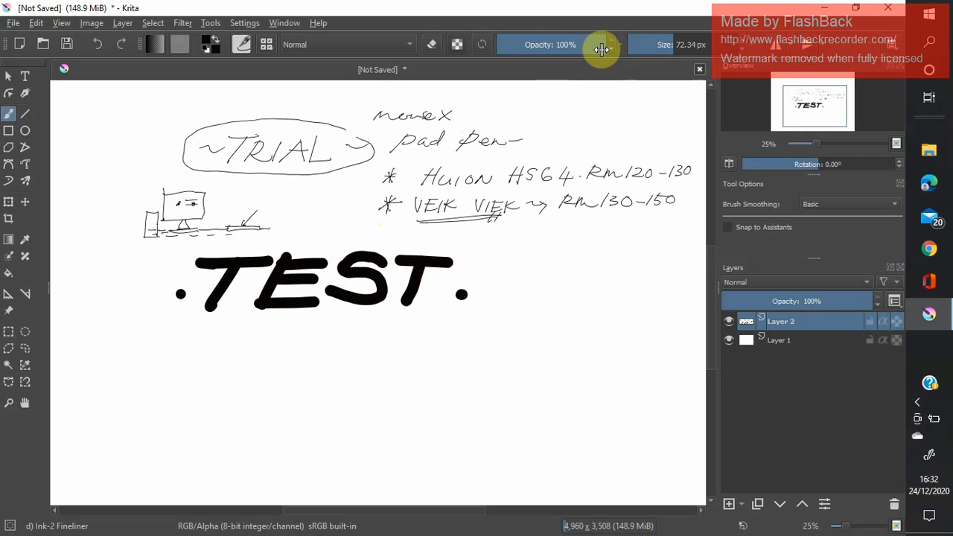
# At 50% brush opacity, write "-TEST-" below the bold TEST and paint two strokes across the bold word's last letter.
pyautogui.moveTo(603, 50); pyautogui.dragTo(552, 47)
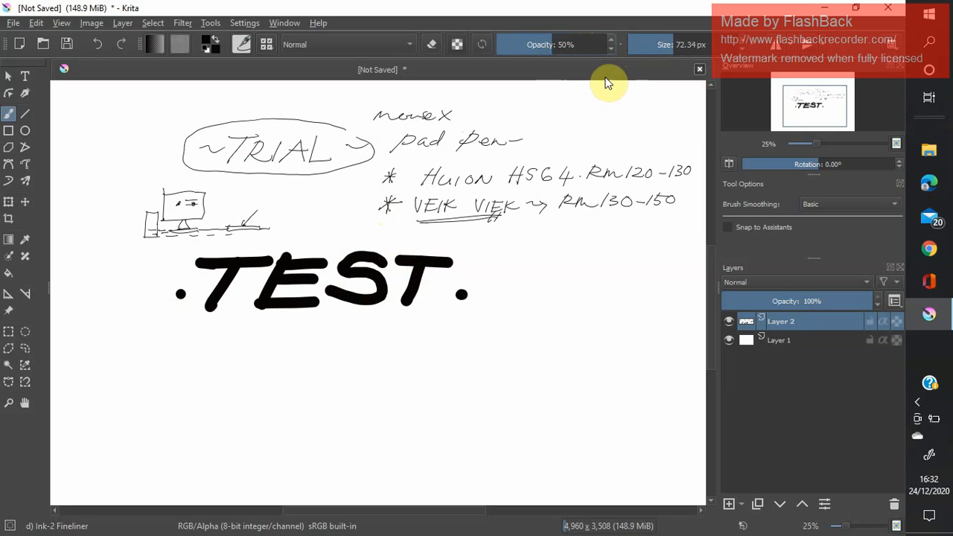
pyautogui.write('58')
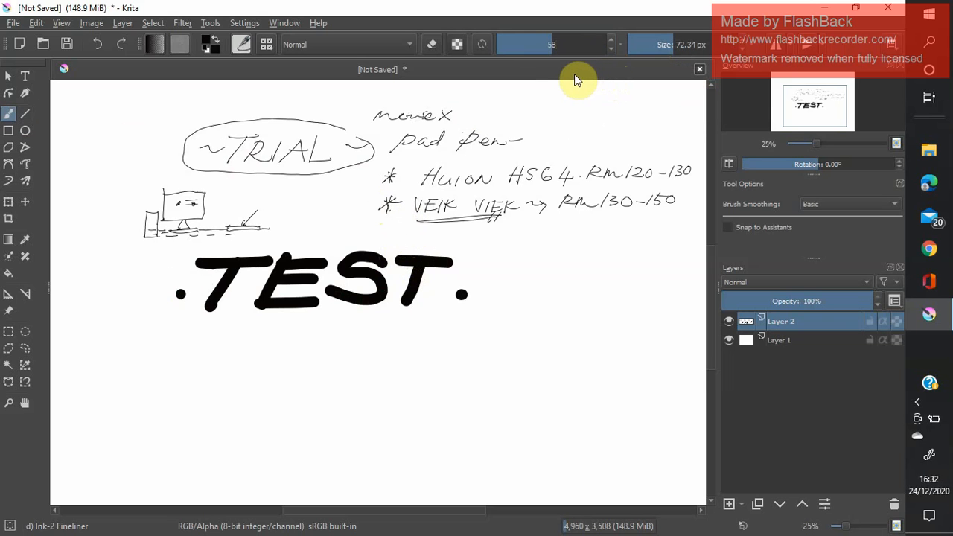
pyautogui.write('0')
pyautogui.press('Return')
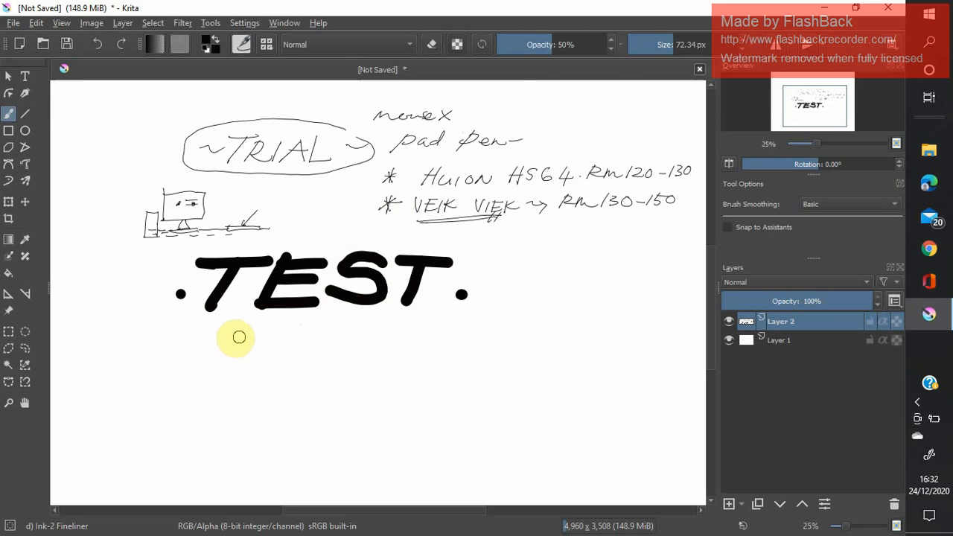
pyautogui.moveTo(193, 344)
pyautogui.mouseDown()
pyautogui.moveTo(227, 340)
pyautogui.moveTo(214, 382)
pyautogui.moveTo(279, 339)
pyautogui.moveTo(276, 360)
pyautogui.moveTo(307, 337)
pyautogui.moveTo(307, 351)
pyautogui.moveTo(276, 377)
pyautogui.moveTo(313, 379)
pyautogui.mouseUp()
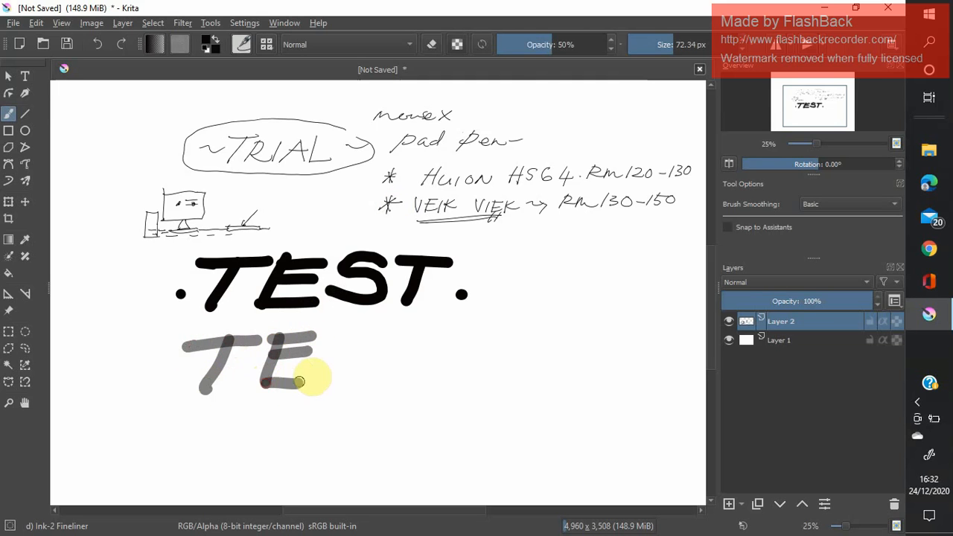
pyautogui.moveTo(368, 345)
pyautogui.mouseDown()
pyautogui.moveTo(340, 379)
pyautogui.moveTo(423, 341)
pyautogui.moveTo(403, 341)
pyautogui.moveTo(389, 384)
pyautogui.mouseUp()
pyautogui.moveTo(443, 365); pyautogui.dragTo(450, 365)
pyautogui.moveTo(144, 364); pyautogui.dragTo(179, 364)
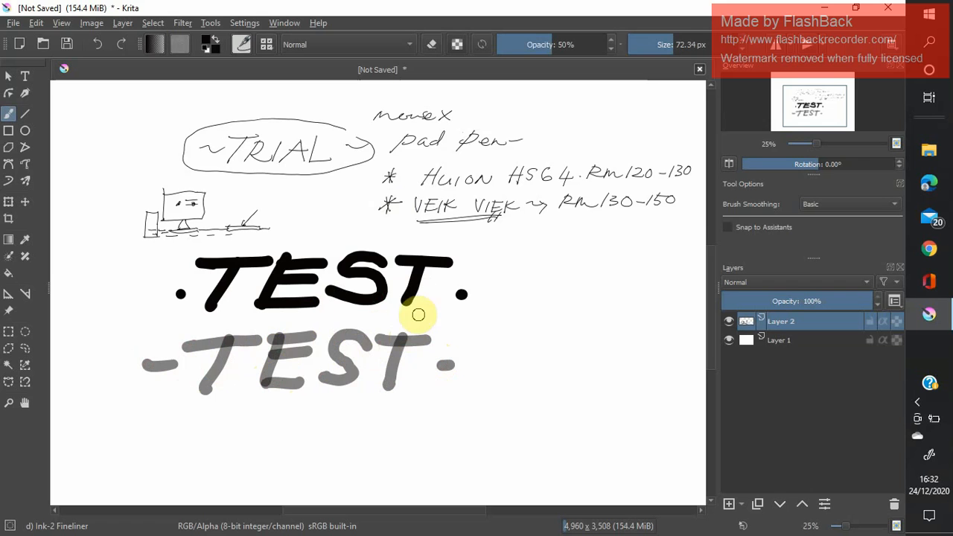
pyautogui.moveTo(385, 306); pyautogui.dragTo(449, 292)
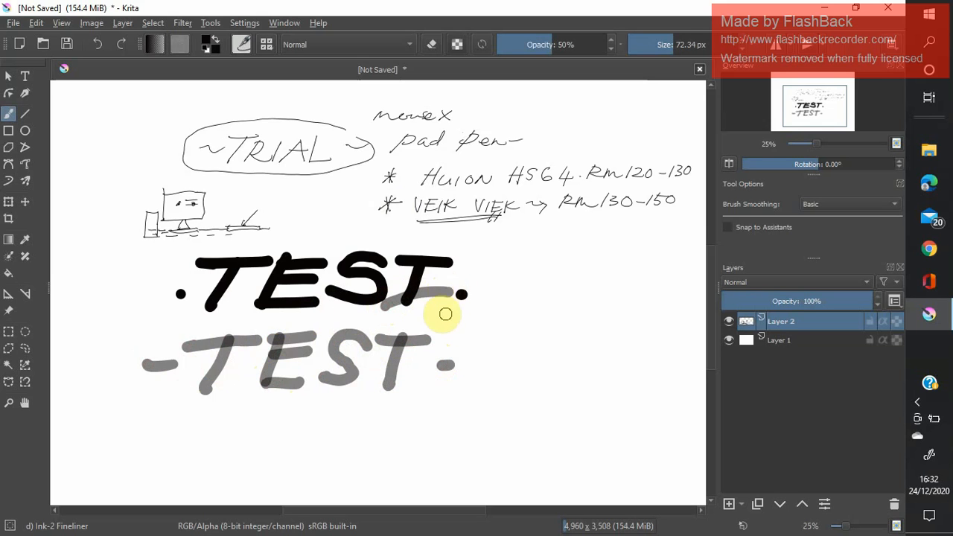
pyautogui.moveTo(395, 273); pyautogui.dragTo(456, 287)
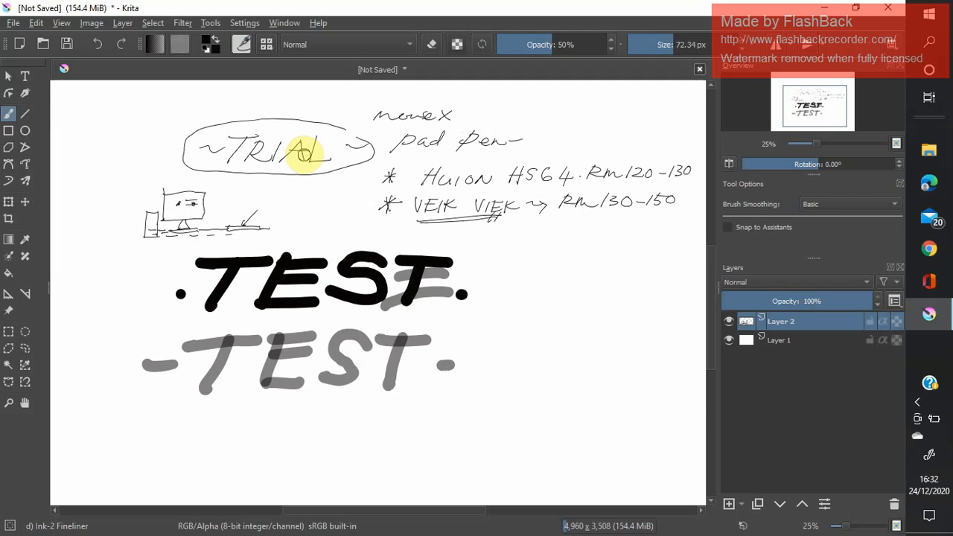
# Set the brush opacity back to 100% and paint a solid black blob beside the bold TEST.
pyautogui.moveTo(549, 43); pyautogui.dragTo(634, 64)
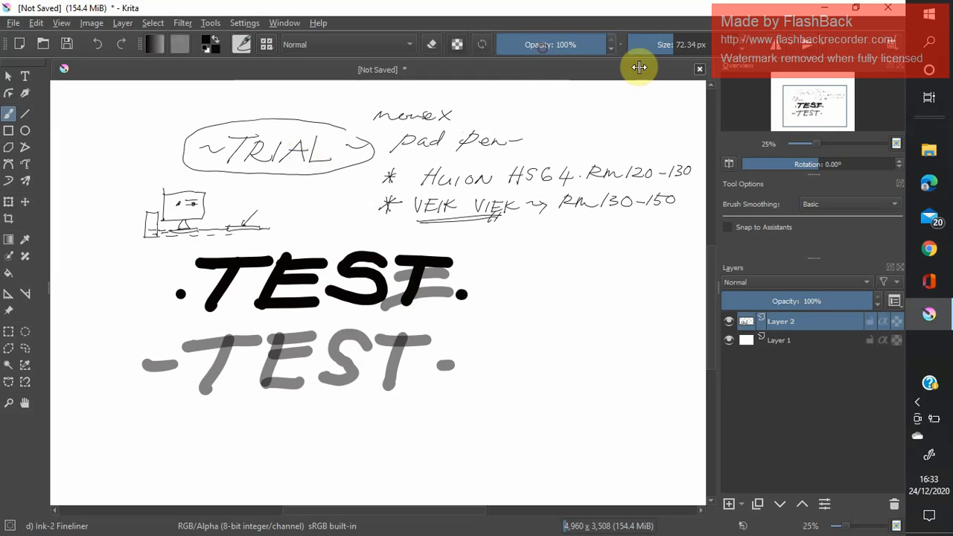
pyautogui.moveTo(553, 246)
pyautogui.mouseDown()
pyautogui.moveTo(518, 262)
pyautogui.moveTo(510, 282)
pyautogui.moveTo(563, 292)
pyautogui.moveTo(602, 272)
pyautogui.moveTo(576, 212)
pyautogui.moveTo(552, 234)
pyautogui.moveTo(585, 238)
pyautogui.moveTo(525, 253)
pyautogui.moveTo(583, 246)
pyautogui.moveTo(575, 254)
pyautogui.moveTo(508, 258)
pyautogui.moveTo(557, 260)
pyautogui.moveTo(579, 280)
pyautogui.moveTo(534, 274)
pyautogui.moveTo(551, 291)
pyautogui.moveTo(520, 263)
pyautogui.moveTo(527, 255)
pyautogui.moveTo(506, 263)
pyautogui.moveTo(525, 258)
pyautogui.moveTo(542, 233)
pyautogui.moveTo(581, 268)
pyautogui.moveTo(603, 262)
pyautogui.mouseUp()
# Try painting over the black blob with the brush at 76% opacity and 225.84 px, and undo that stroke.
pyautogui.moveTo(596, 47)
pyautogui.mouseDown()
pyautogui.moveTo(564, 43)
pyautogui.moveTo(579, 50)
pyautogui.mouseUp()
pyautogui.moveTo(690, 50); pyautogui.dragTo(704, 53)
pyautogui.click(685, 44)
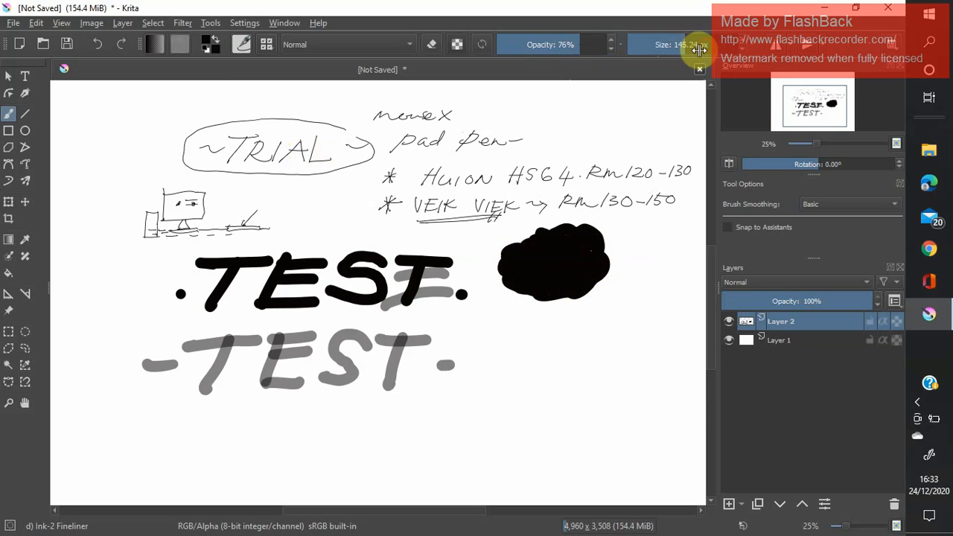
pyautogui.moveTo(596, 266)
pyautogui.mouseDown()
pyautogui.moveTo(607, 256)
pyautogui.moveTo(617, 271)
pyautogui.moveTo(592, 292)
pyautogui.mouseUp()
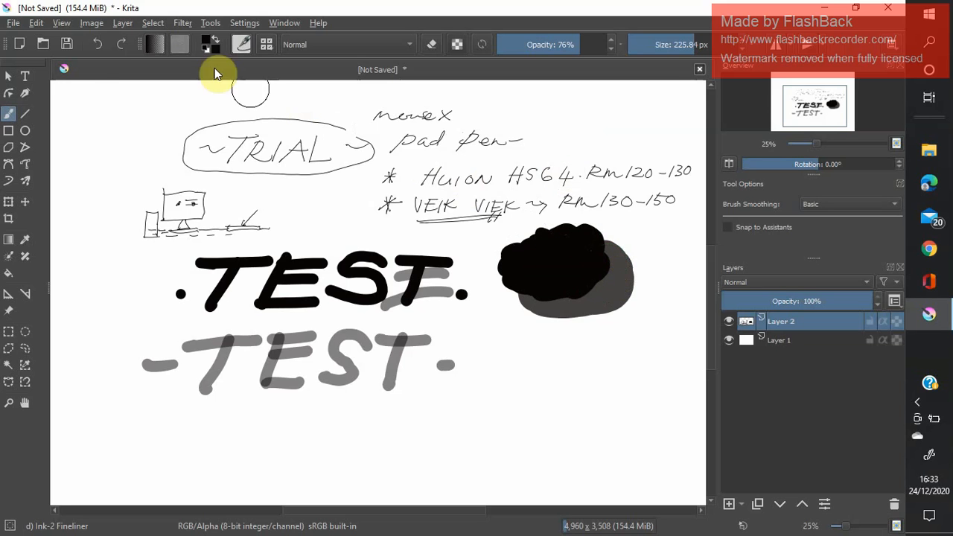
pyautogui.click(98, 46)
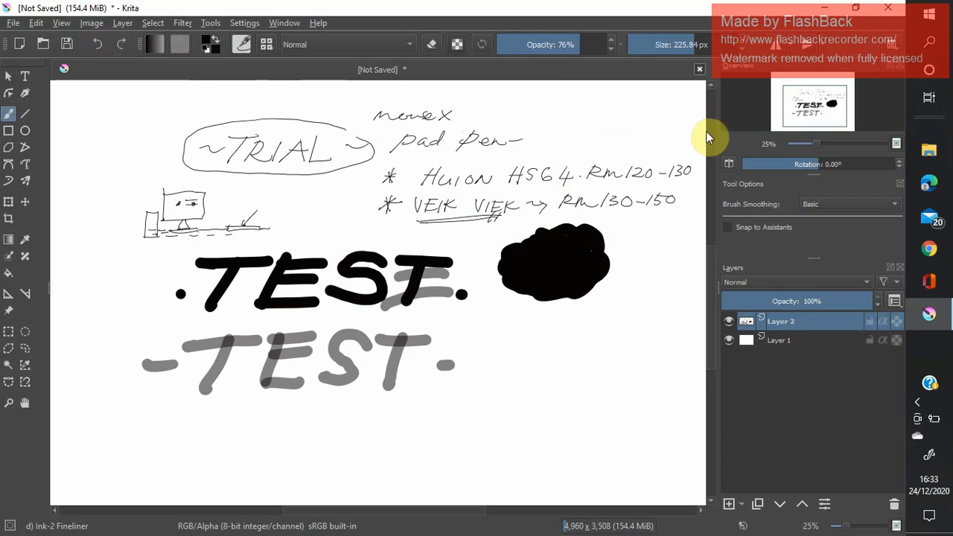
# Paint a grey shade over the lower edge of the black blob at 48% opacity with the 225.84 px brush.
pyautogui.moveTo(575, 48); pyautogui.dragTo(543, 42)
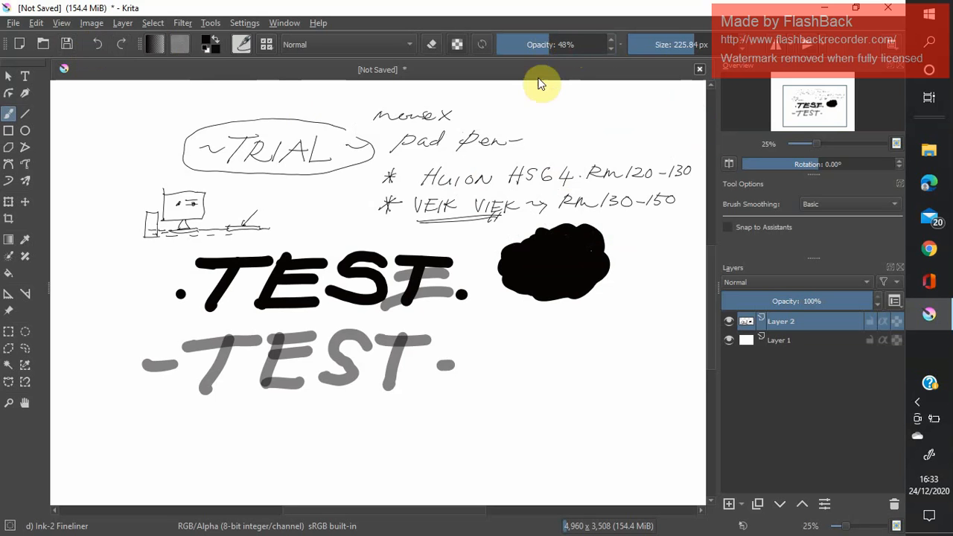
pyautogui.moveTo(594, 256)
pyautogui.mouseDown()
pyautogui.moveTo(617, 284)
pyautogui.moveTo(577, 298)
pyautogui.moveTo(536, 289)
pyautogui.moveTo(514, 269)
pyautogui.mouseUp()
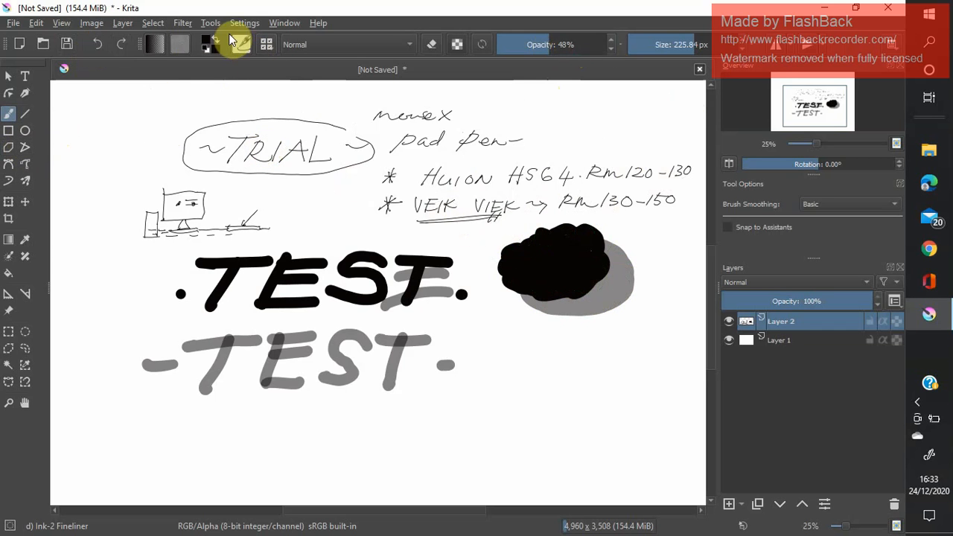
# Try the WaterC Spread WideArea brush below the black blob, painting a small dab at 69.05 px and wide washes at 380.07 px.
pyautogui.click(267, 45)
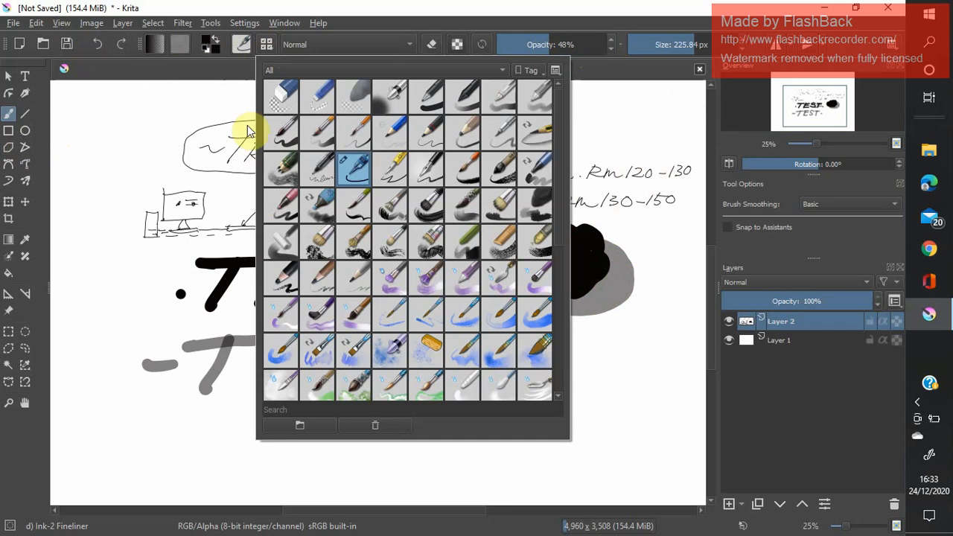
pyautogui.click(545, 361)
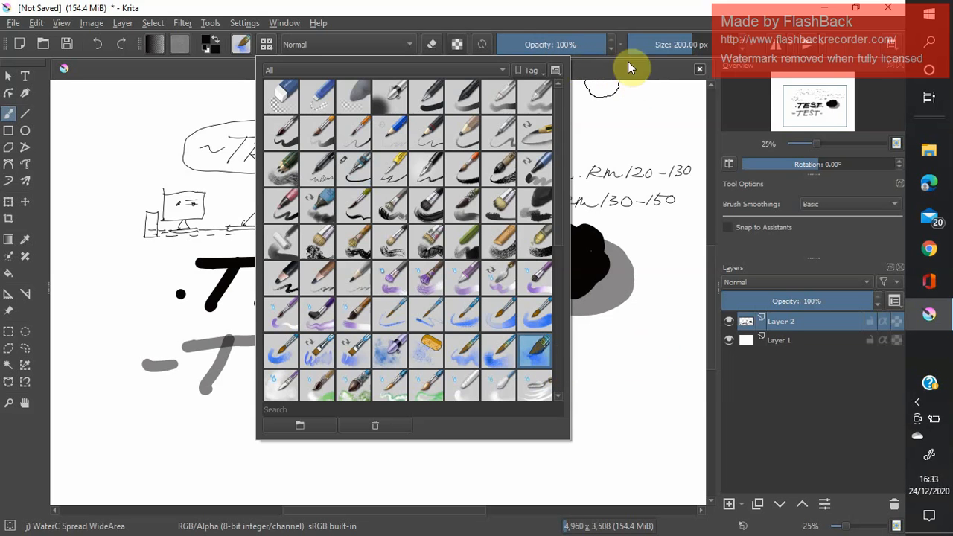
pyautogui.moveTo(646, 45)
pyautogui.mouseDown()
pyautogui.moveTo(637, 47)
pyautogui.moveTo(679, 46)
pyautogui.mouseUp()
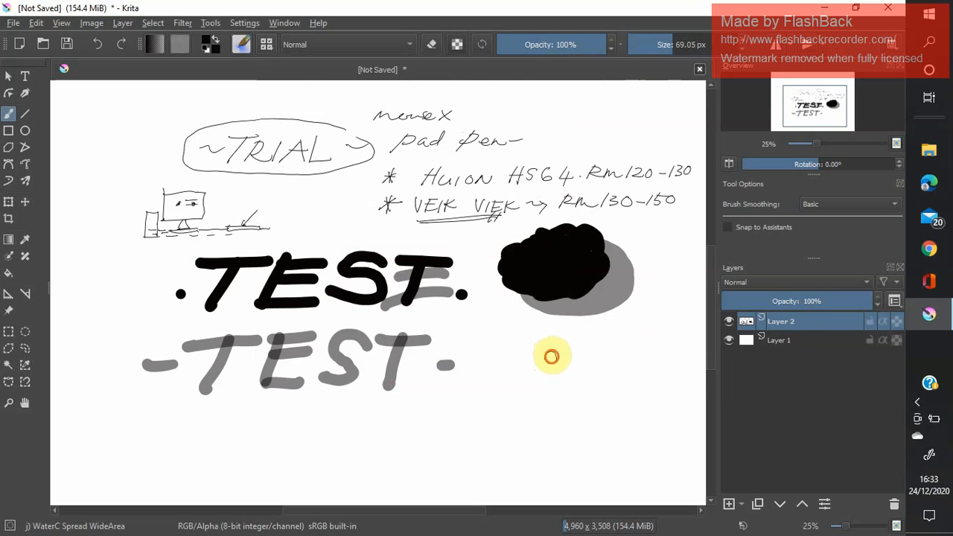
pyautogui.moveTo(552, 357); pyautogui.dragTo(526, 365)
pyautogui.click(668, 42)
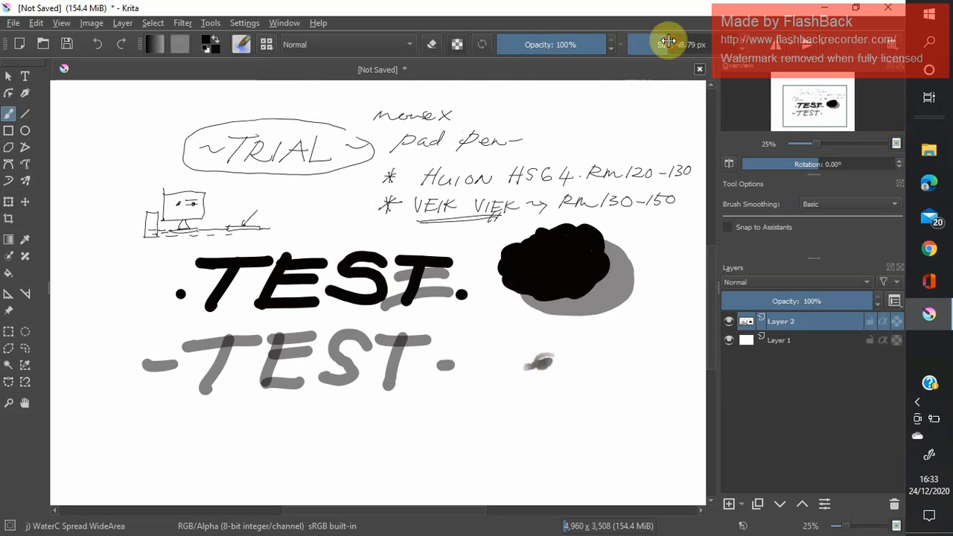
pyautogui.moveTo(669, 41); pyautogui.dragTo(707, 50)
pyautogui.moveTo(602, 352)
pyautogui.mouseDown()
pyautogui.moveTo(583, 358)
pyautogui.moveTo(567, 382)
pyautogui.moveTo(476, 400)
pyautogui.moveTo(519, 389)
pyautogui.moveTo(476, 420)
pyautogui.moveTo(513, 379)
pyautogui.moveTo(503, 326)
pyautogui.moveTo(643, 321)
pyautogui.moveTo(603, 315)
pyautogui.moveTo(639, 315)
pyautogui.moveTo(558, 330)
pyautogui.moveTo(628, 375)
pyautogui.moveTo(609, 396)
pyautogui.moveTo(524, 417)
pyautogui.moveTo(514, 373)
pyautogui.mouseUp()
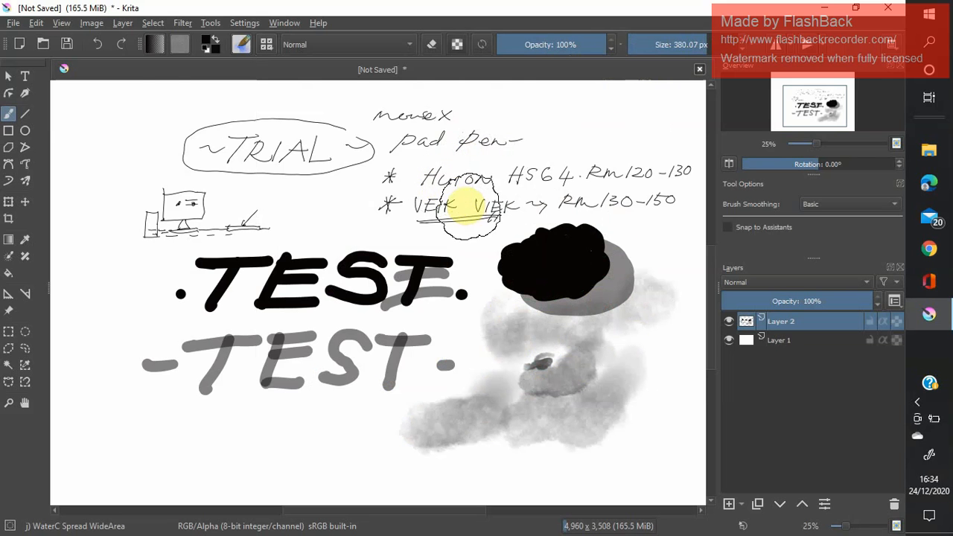
# Undo all the watercolour strokes below the blob and reduce the brush size to 11.30 px.
pyautogui.click(95, 43)
pyautogui.click(95, 43)
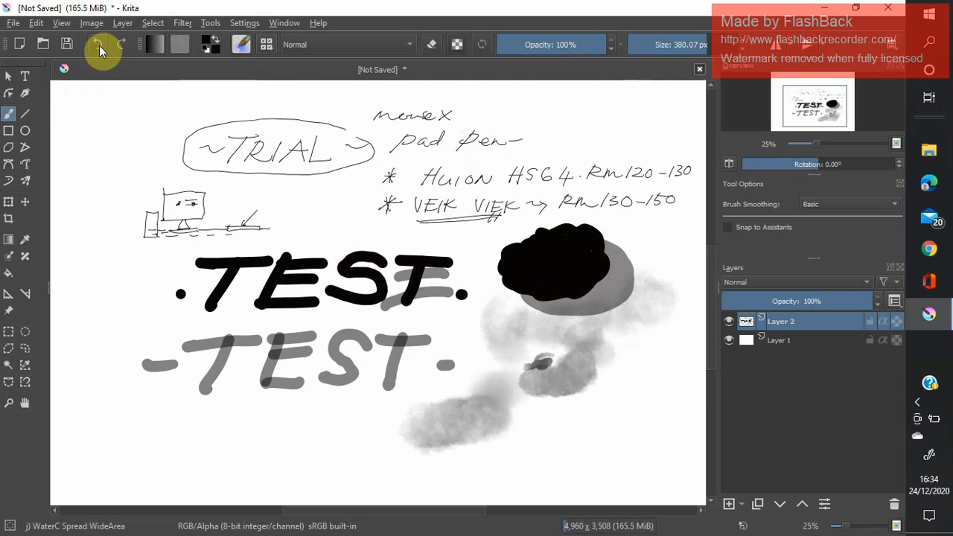
pyautogui.click(97, 44)
pyautogui.click(98, 42)
pyautogui.click(97, 42)
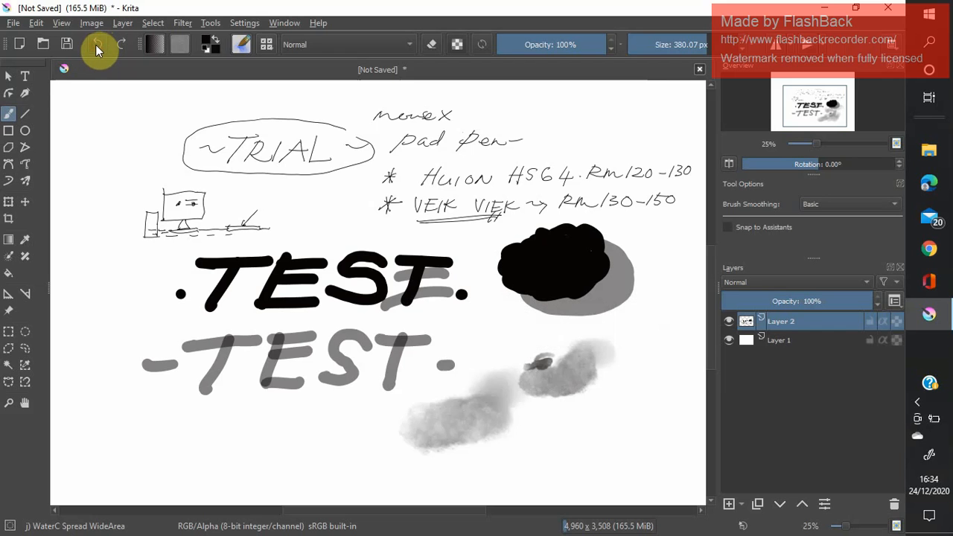
pyautogui.click(96, 45)
pyautogui.click(95, 45)
pyautogui.click(99, 44)
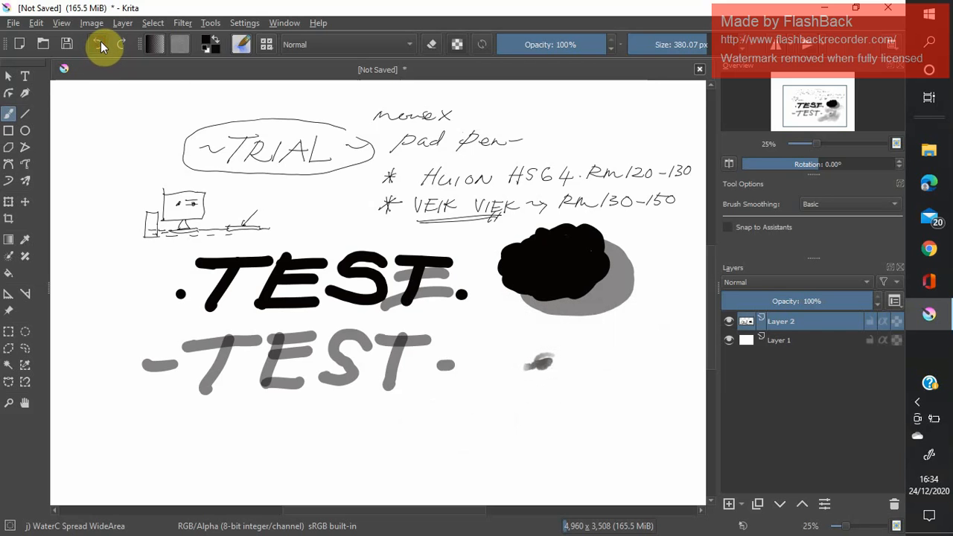
pyautogui.click(101, 41)
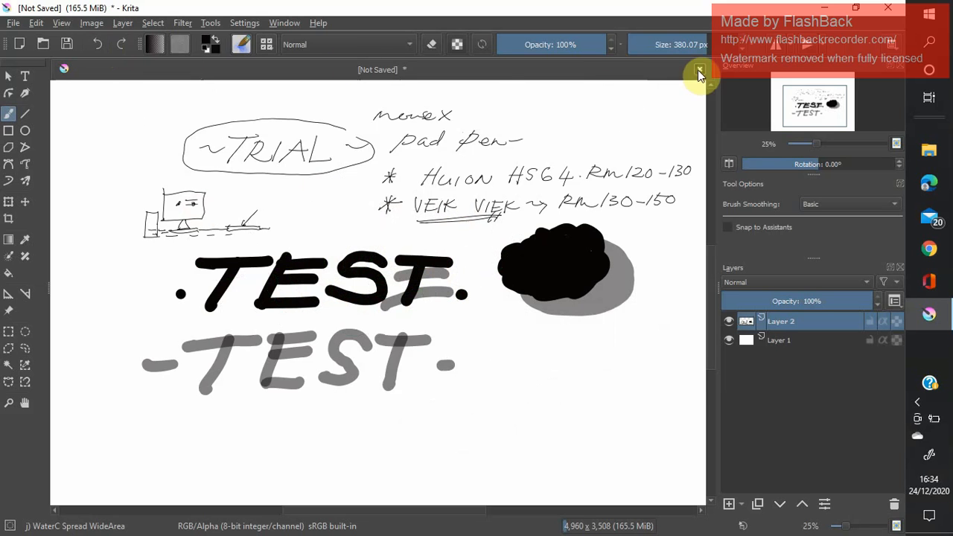
pyautogui.click(656, 44)
pyautogui.moveTo(647, 44); pyautogui.dragTo(653, 44)
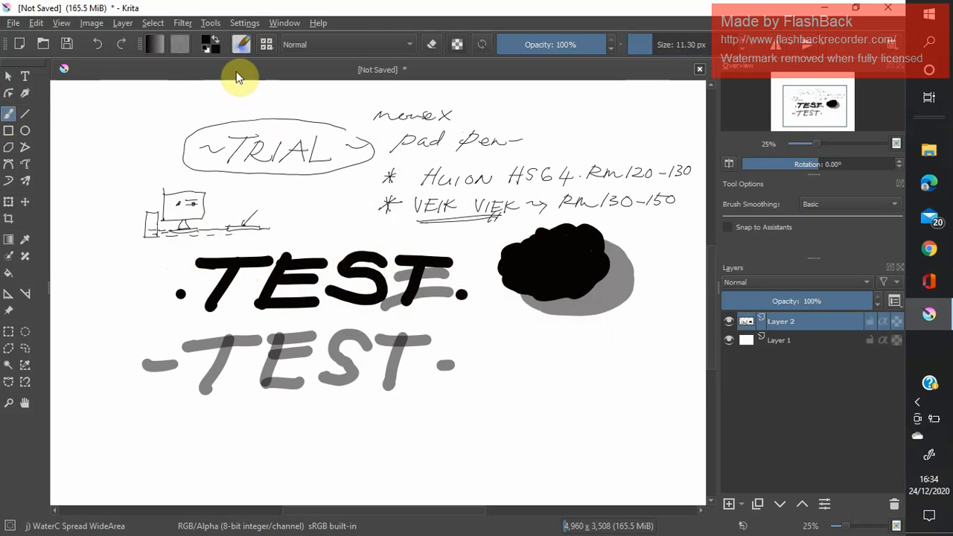
# Using the Eraser Circle brush, nibble the black blob's edge at 106.74 px and erase its upper-left part at 360.24 px.
pyautogui.click(270, 43)
pyautogui.click(279, 98)
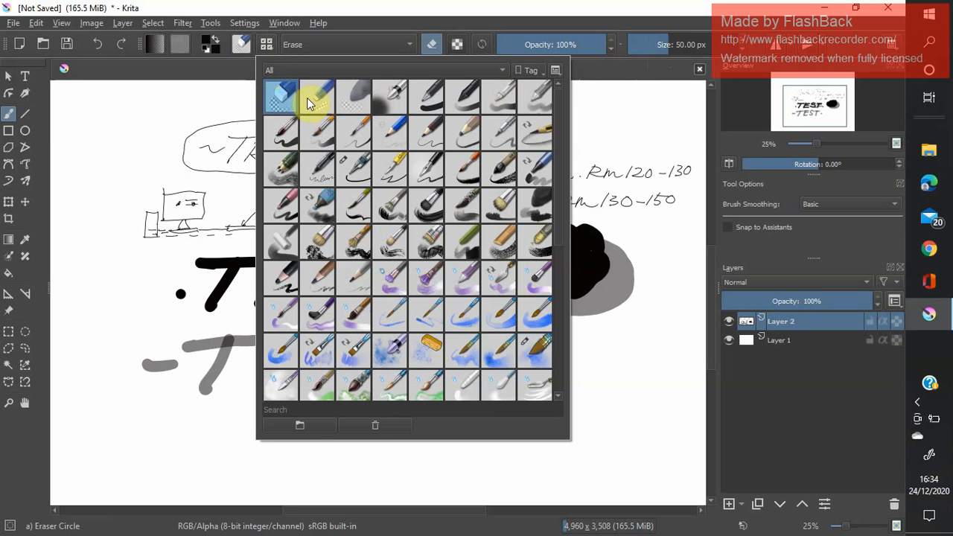
pyautogui.click(650, 42)
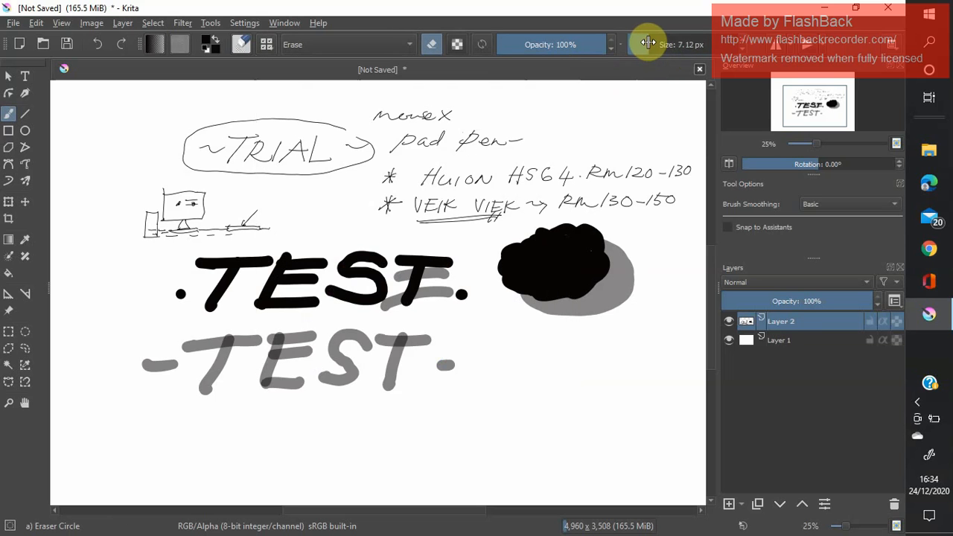
pyautogui.moveTo(650, 43); pyautogui.dragTo(646, 44)
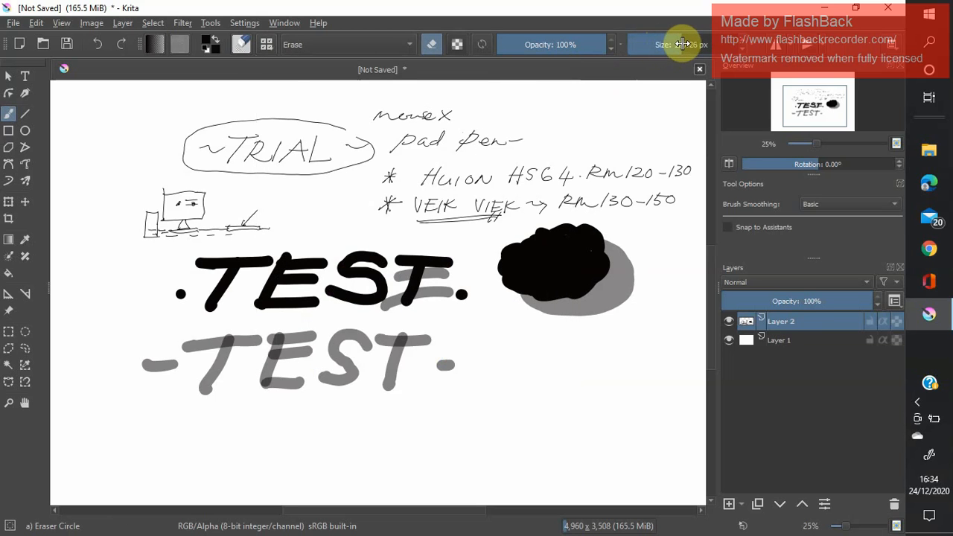
pyautogui.moveTo(681, 44); pyautogui.dragTo(679, 45)
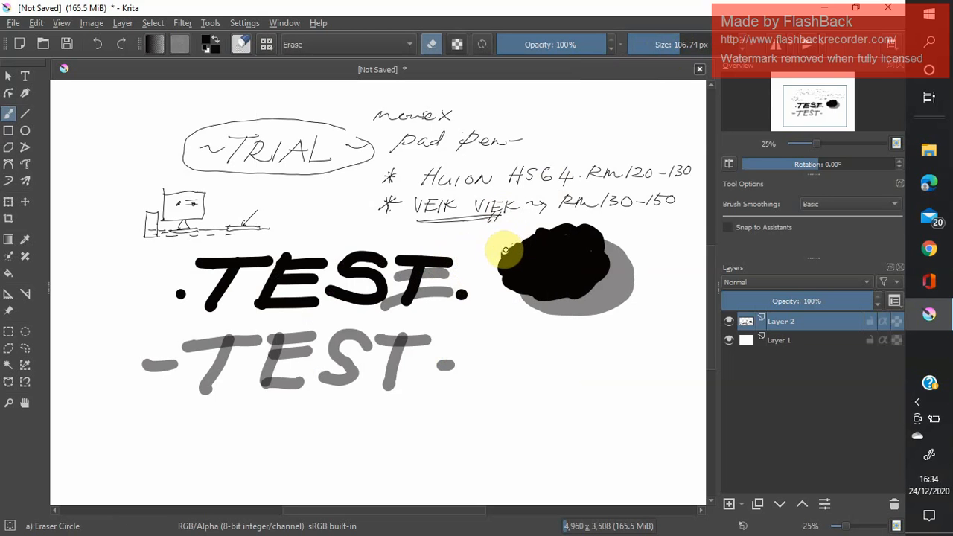
pyautogui.click(674, 42)
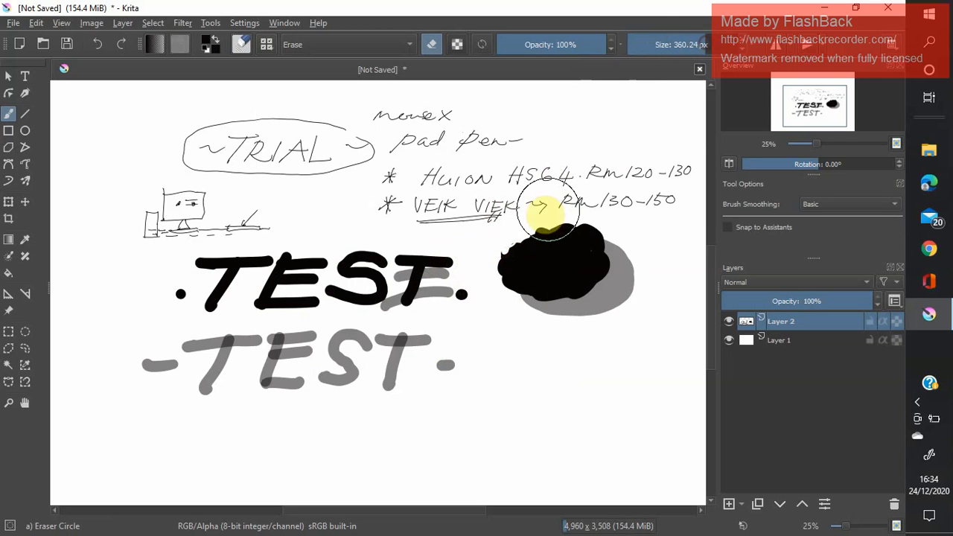
pyautogui.click(511, 251)
pyautogui.click(507, 253)
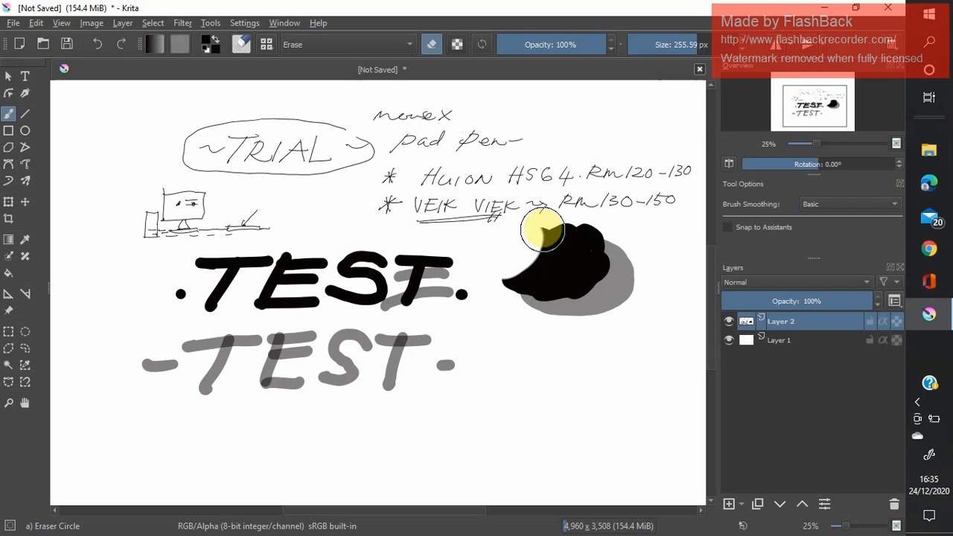
# With the eraser at 134.87 px, trim the black blob to a rough crescent and erase the desk sketch.
pyautogui.click(660, 44)
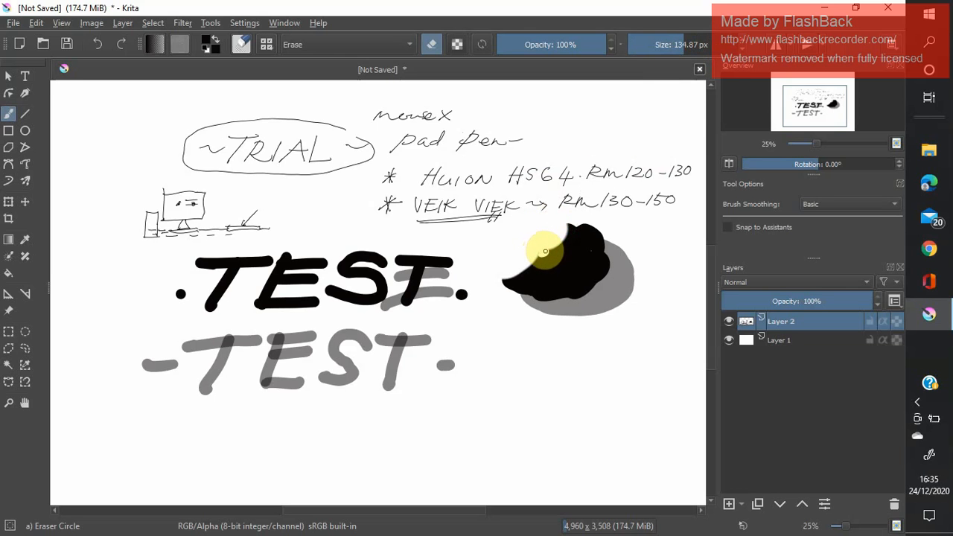
pyautogui.moveTo(537, 257); pyautogui.dragTo(563, 255)
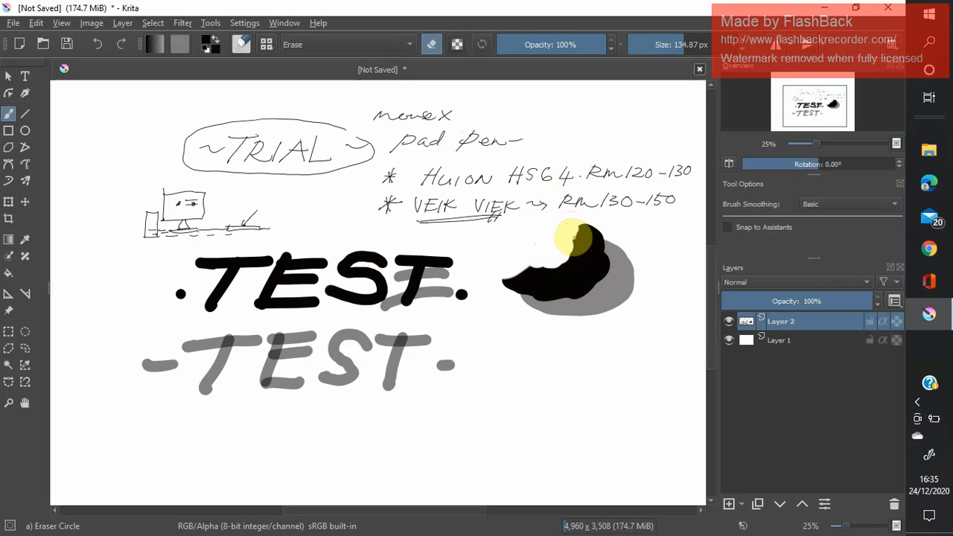
pyautogui.moveTo(576, 251); pyautogui.dragTo(507, 286)
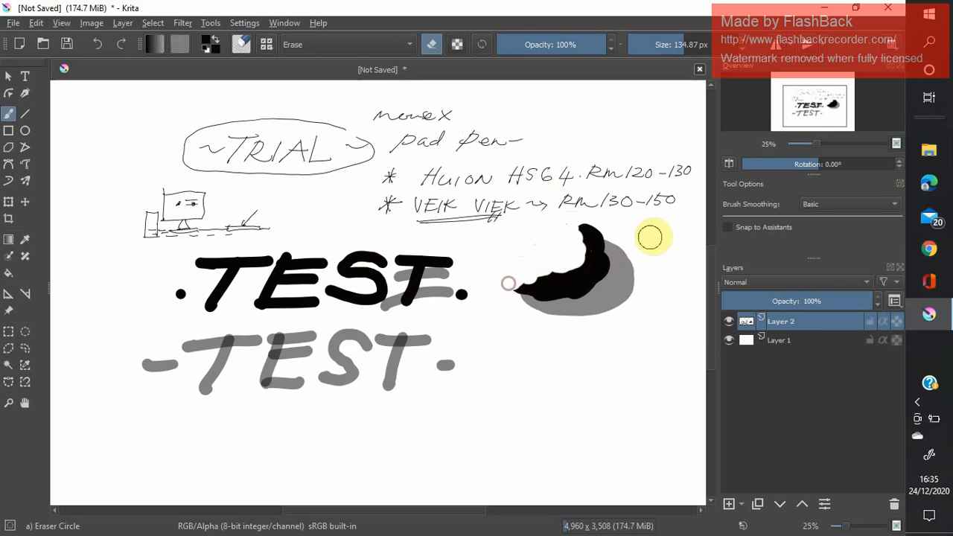
pyautogui.moveTo(209, 226)
pyautogui.mouseDown()
pyautogui.moveTo(232, 230)
pyautogui.moveTo(266, 213)
pyautogui.moveTo(272, 221)
pyautogui.moveTo(221, 232)
pyautogui.moveTo(180, 228)
pyautogui.moveTo(202, 204)
pyautogui.moveTo(191, 194)
pyautogui.moveTo(162, 198)
pyautogui.moveTo(211, 192)
pyautogui.moveTo(183, 232)
pyautogui.moveTo(154, 236)
pyautogui.moveTo(170, 211)
pyautogui.moveTo(147, 225)
pyautogui.moveTo(184, 222)
pyautogui.moveTo(149, 229)
pyautogui.moveTo(199, 238)
pyautogui.mouseUp()
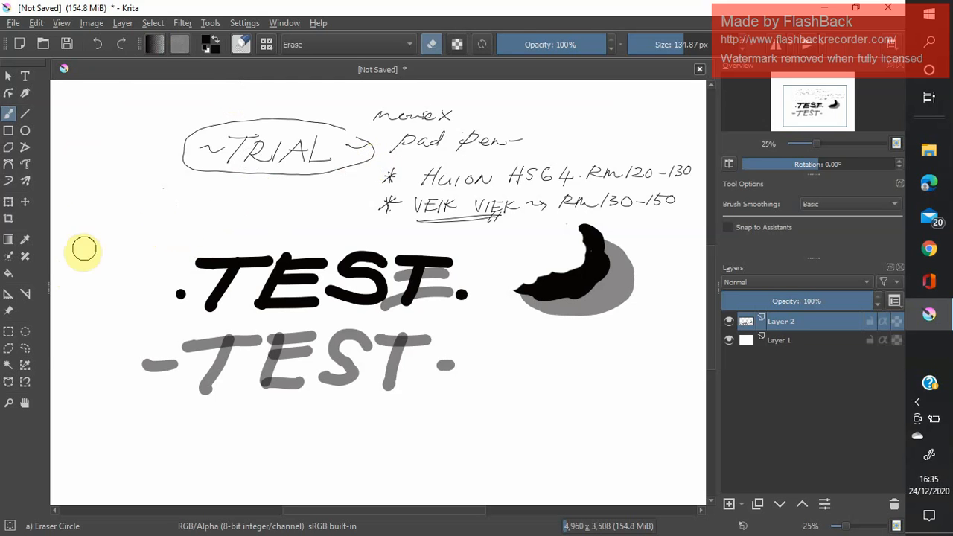
# Cut a rectangular selection covering the TRIAL heading and most of the handwritten notes, and clear the selection.
pyautogui.click(9, 333)
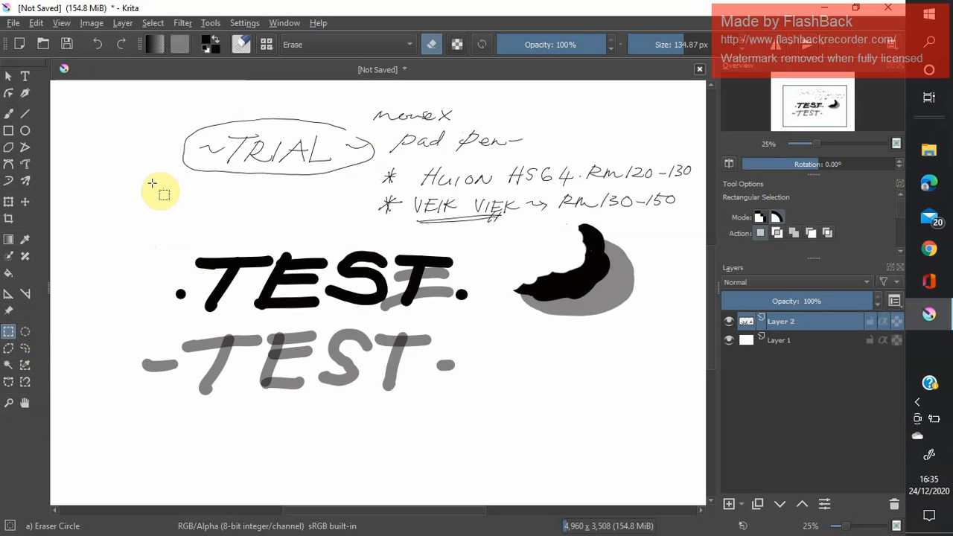
pyautogui.moveTo(173, 98); pyautogui.dragTo(572, 229)
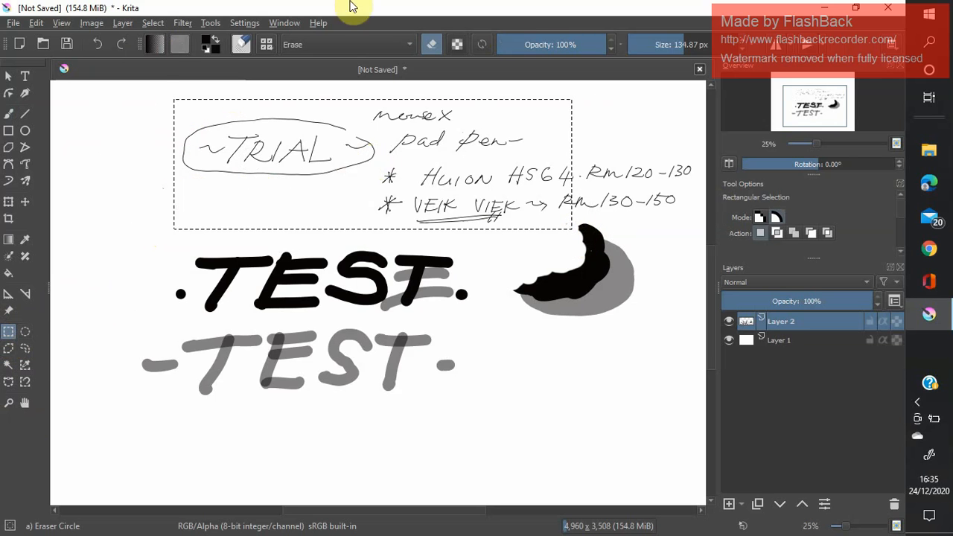
pyautogui.click(38, 24)
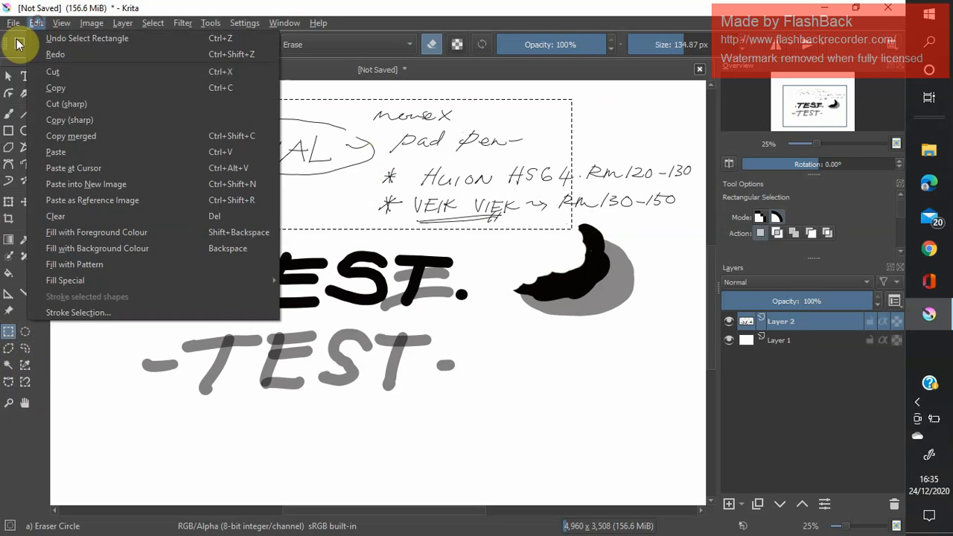
pyautogui.click(54, 71)
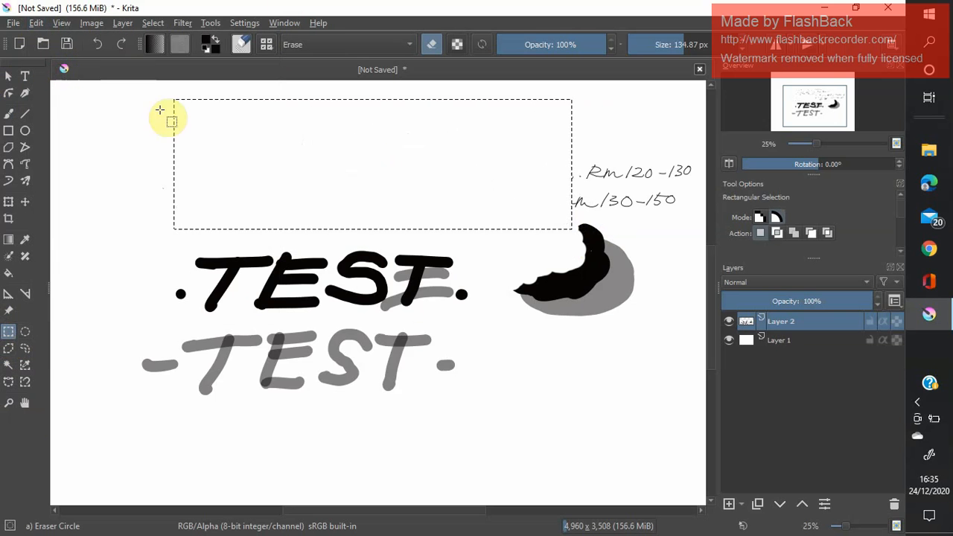
pyautogui.click(165, 265)
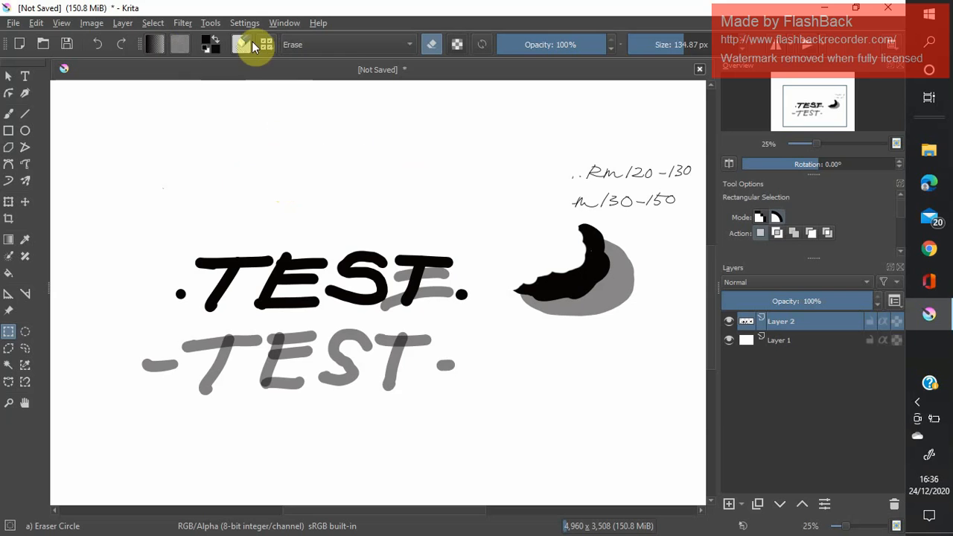
# Draw a grey scribble above the bold TEST with the Ink-2 Fineliner brush at 15.63 px and 48% opacity.
pyautogui.click(8, 116)
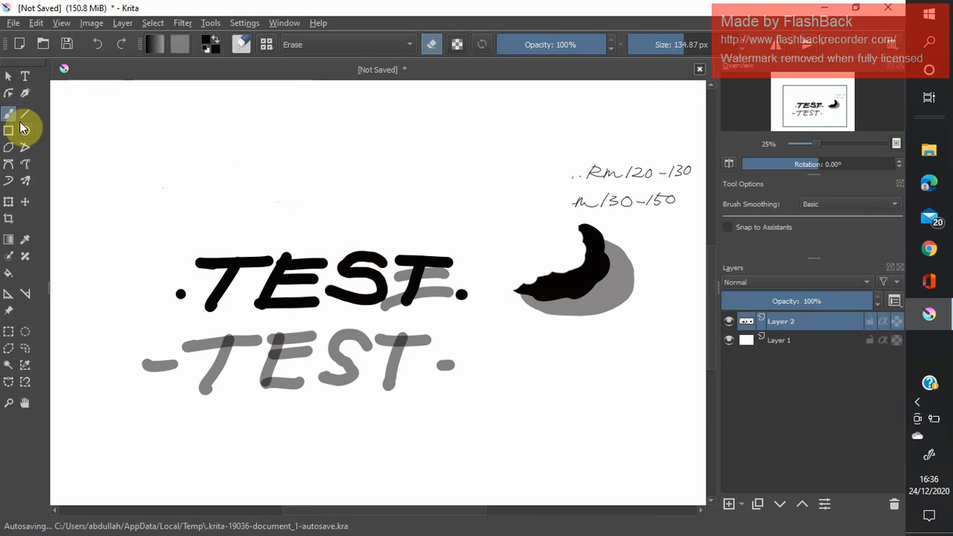
pyautogui.click(267, 45)
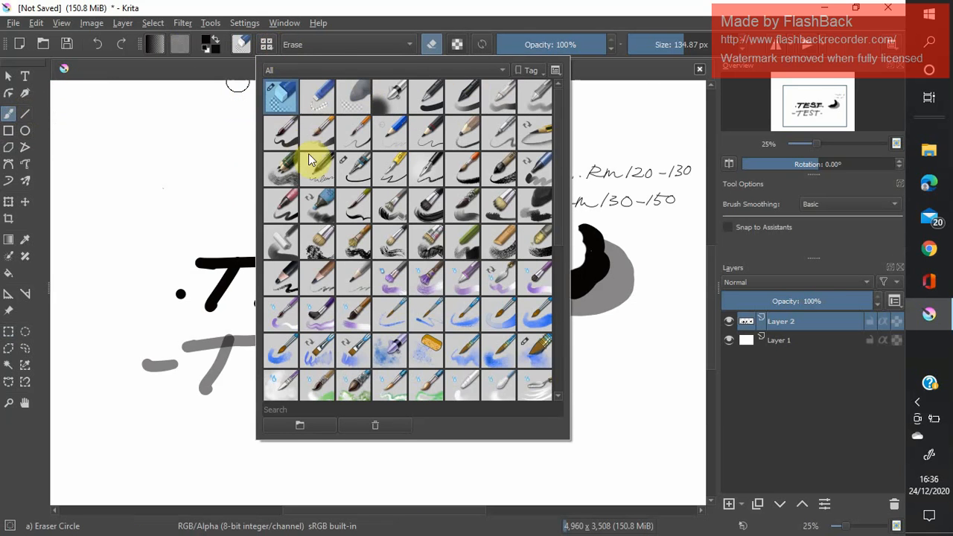
pyautogui.click(360, 173)
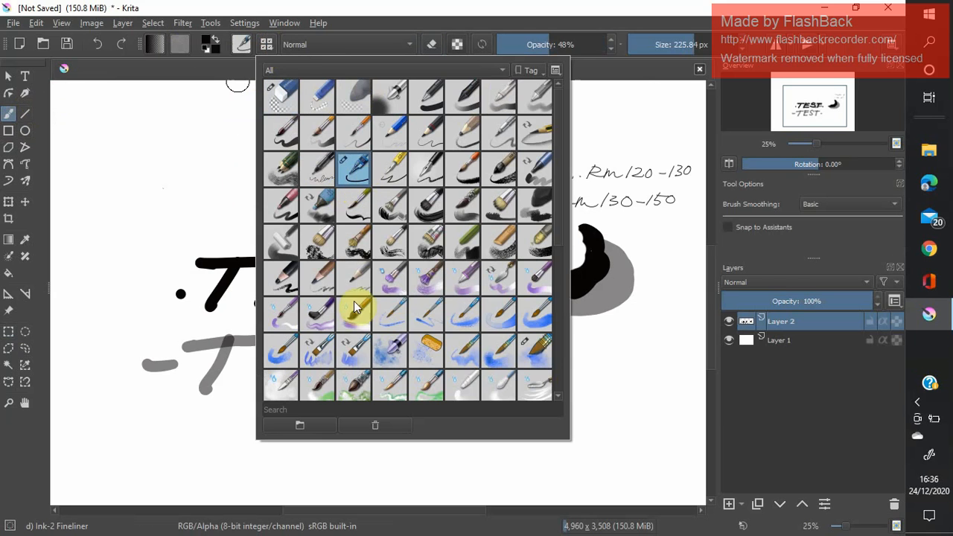
pyautogui.click(650, 43)
pyautogui.click(656, 43)
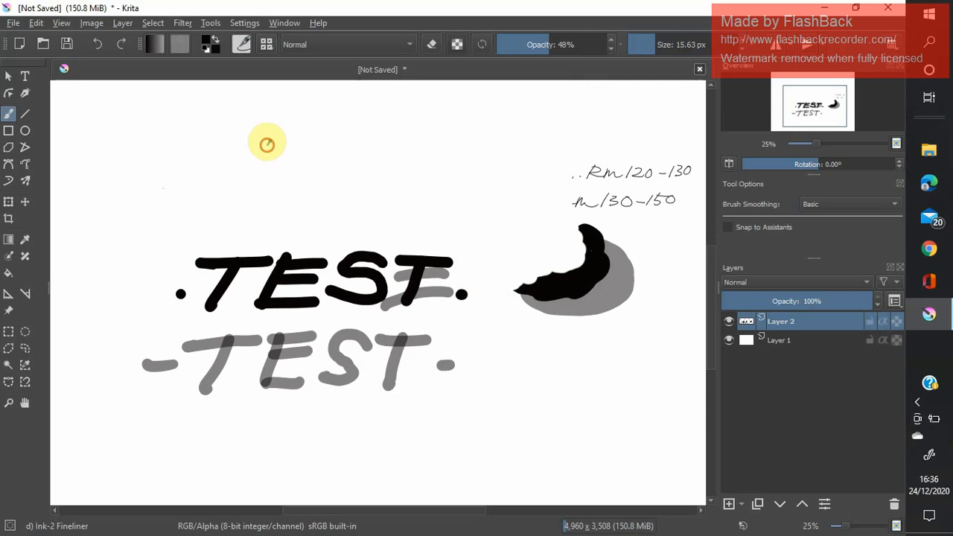
pyautogui.moveTo(268, 143)
pyautogui.mouseDown()
pyautogui.moveTo(252, 163)
pyautogui.moveTo(257, 176)
pyautogui.moveTo(309, 168)
pyautogui.moveTo(268, 138)
pyautogui.moveTo(238, 159)
pyautogui.moveTo(237, 179)
pyautogui.moveTo(295, 190)
pyautogui.mouseUp()
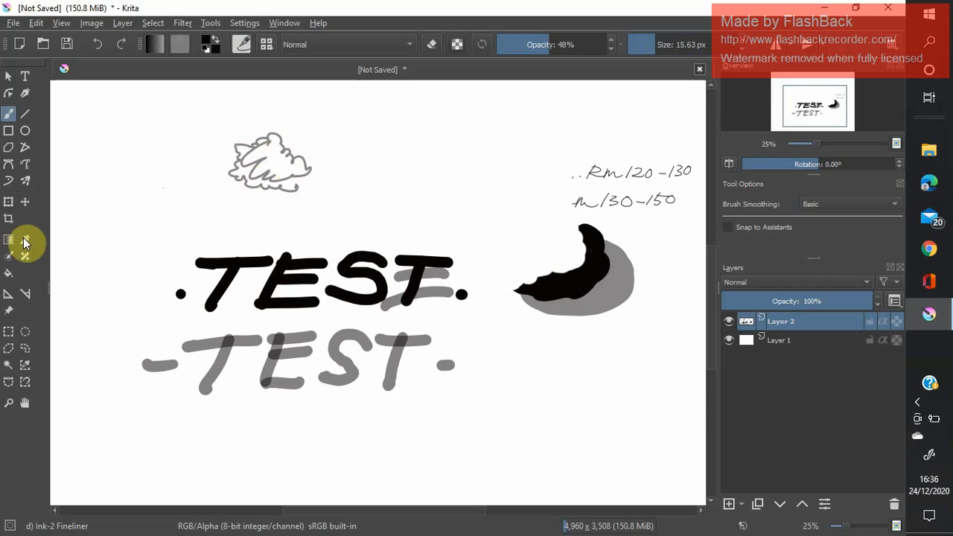
# Cut the lower part of the grey scribble using a rectangular selection, and clear the selection.
pyautogui.click(9, 332)
pyautogui.moveTo(210, 161); pyautogui.dragTo(302, 202)
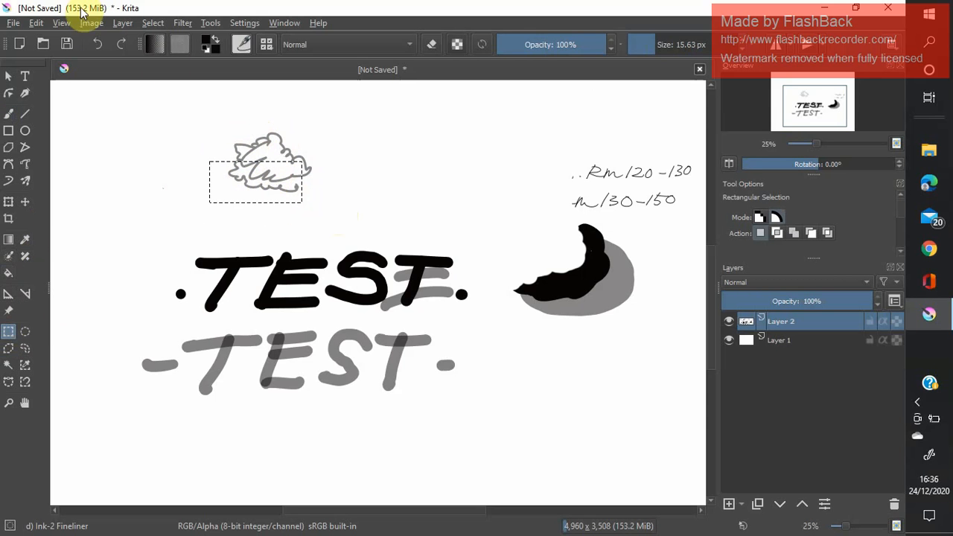
pyautogui.click(37, 23)
pyautogui.click(60, 71)
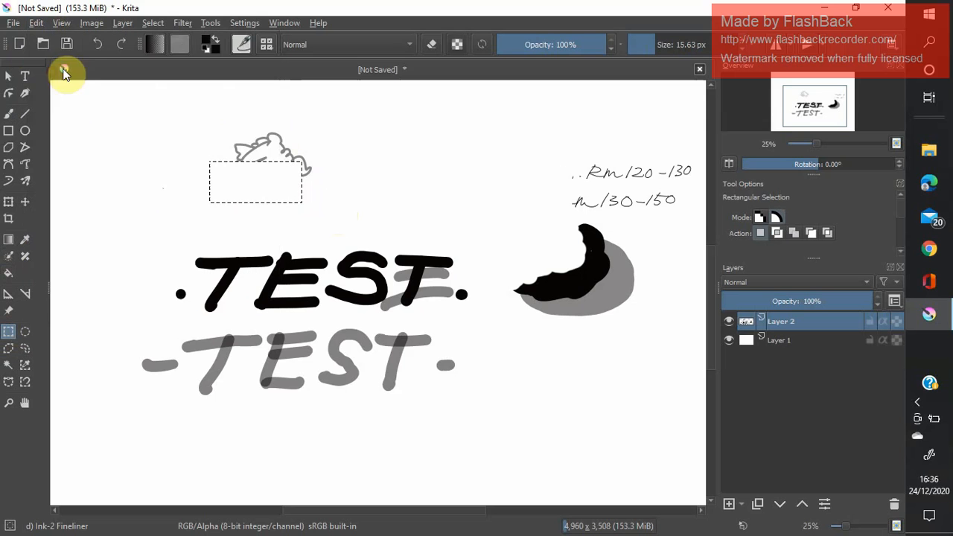
pyautogui.click(354, 212)
# Replace the current selection with several small rectangular selections on the empty canvas above the bold TEST.
pyautogui.moveTo(384, 211); pyautogui.dragTo(340, 215)
pyautogui.moveTo(358, 125)
pyautogui.mouseDown()
pyautogui.moveTo(398, 175)
pyautogui.moveTo(371, 208)
pyautogui.mouseUp()
pyautogui.moveTo(241, 189); pyautogui.dragTo(227, 192)
pyautogui.moveTo(161, 157); pyautogui.dragTo(157, 158)
pyautogui.moveTo(175, 127); pyautogui.dragTo(152, 146)
pyautogui.moveTo(143, 180); pyautogui.dragTo(183, 199)
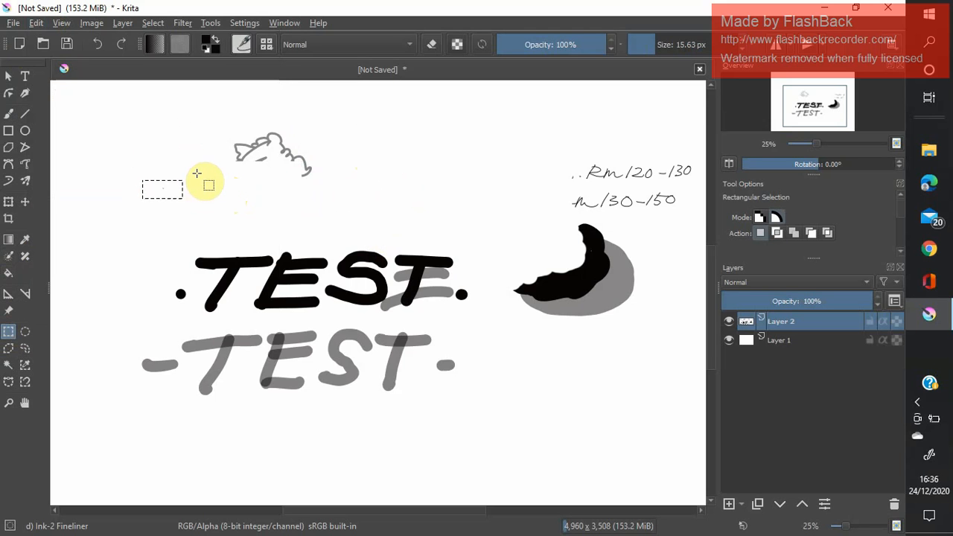
pyautogui.moveTo(202, 168); pyautogui.dragTo(202, 174)
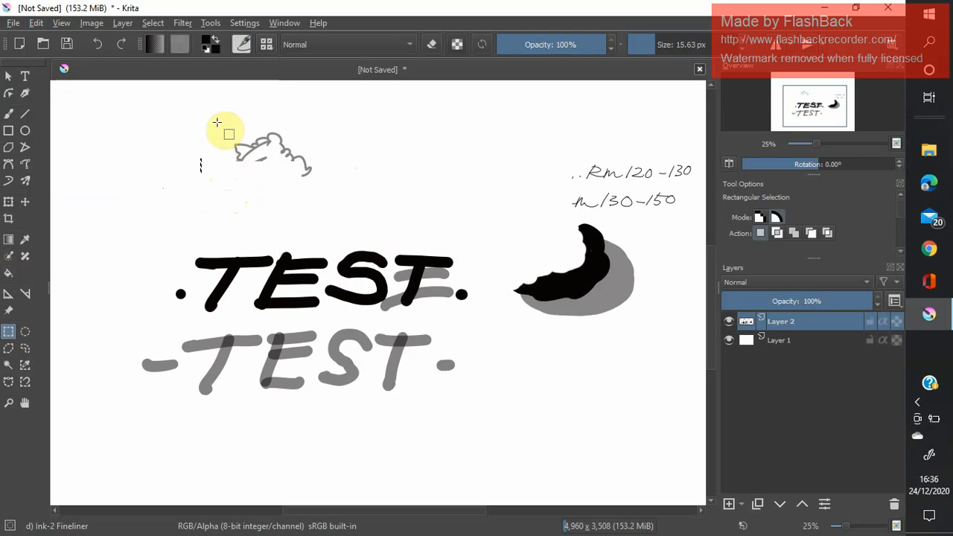
# Clear the selection and draw a grey cap shape, a small loop and an S doodle above TEST with the Ink-2 Fineliner at 48% opacity.
pyautogui.click(9, 115)
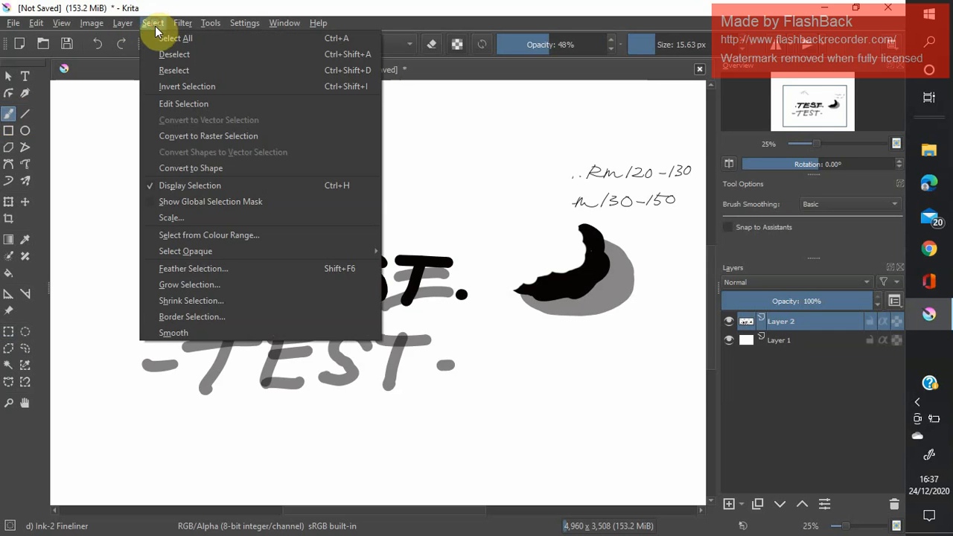
pyautogui.click(153, 24)
pyautogui.click(155, 55)
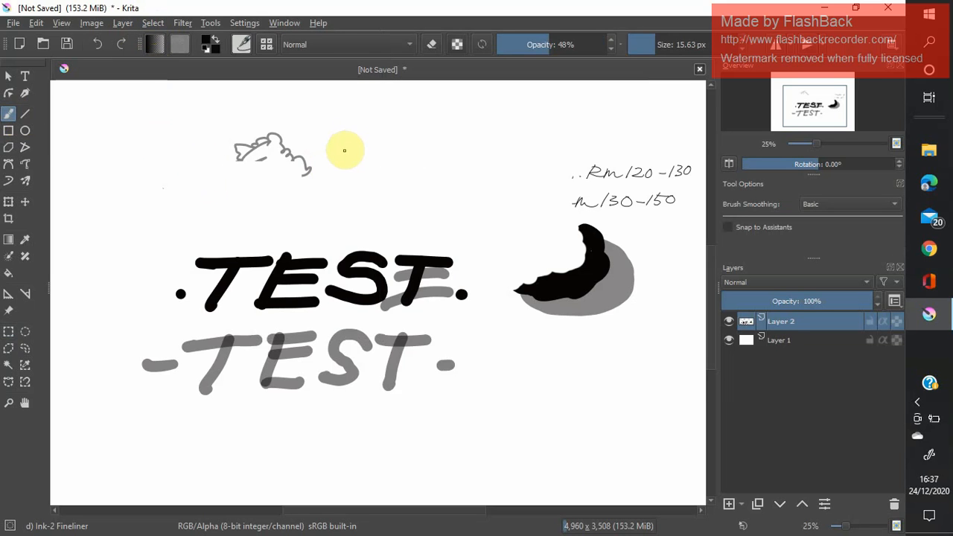
pyautogui.moveTo(346, 147)
pyautogui.mouseDown()
pyautogui.moveTo(391, 147)
pyautogui.moveTo(398, 139)
pyautogui.moveTo(351, 131)
pyautogui.moveTo(339, 176)
pyautogui.mouseUp()
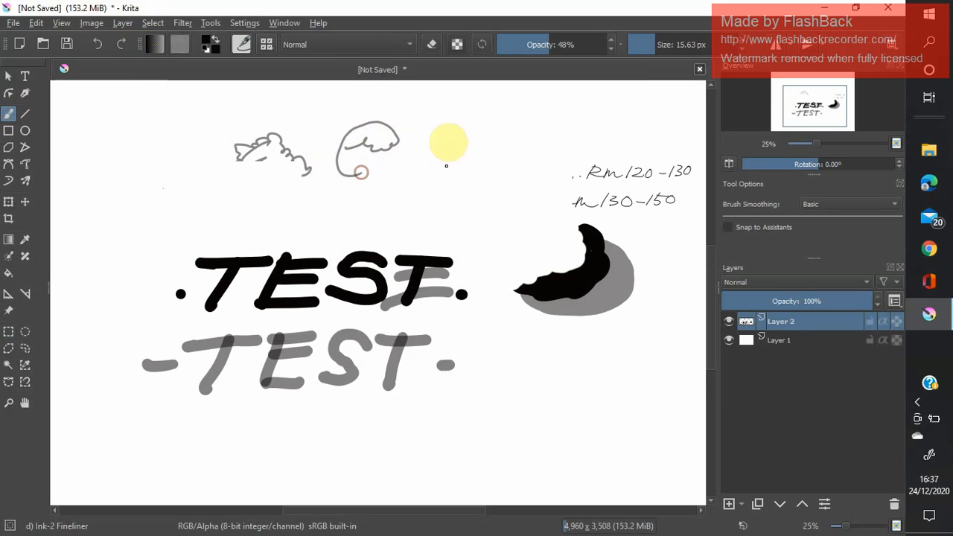
pyautogui.moveTo(462, 129)
pyautogui.mouseDown()
pyautogui.moveTo(454, 127)
pyautogui.moveTo(460, 132)
pyautogui.mouseUp()
pyautogui.moveTo(522, 131)
pyautogui.mouseDown()
pyautogui.moveTo(504, 149)
pyautogui.moveTo(530, 133)
pyautogui.moveTo(501, 155)
pyautogui.mouseUp()
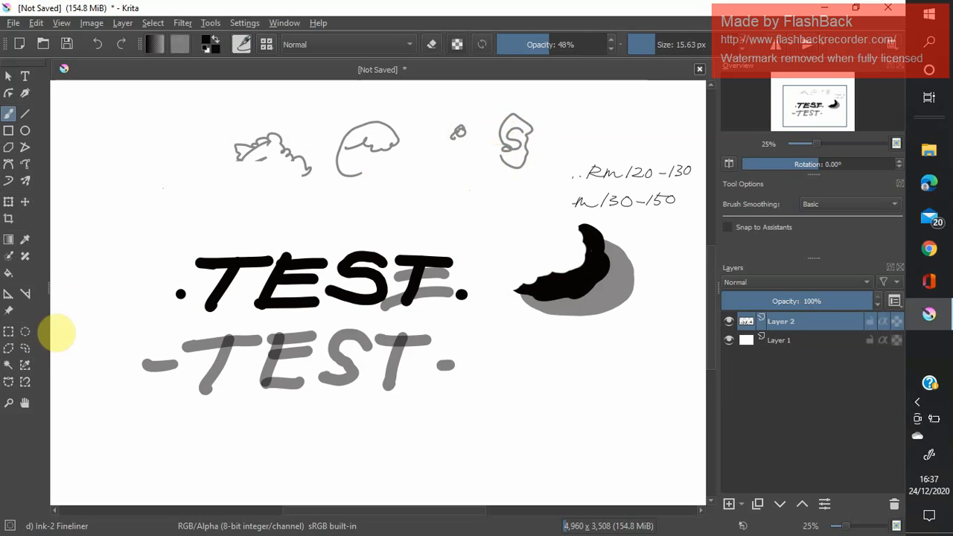
# Cut the grey cap-shaped doodle using an elliptical selection drawn around it.
pyautogui.click(26, 331)
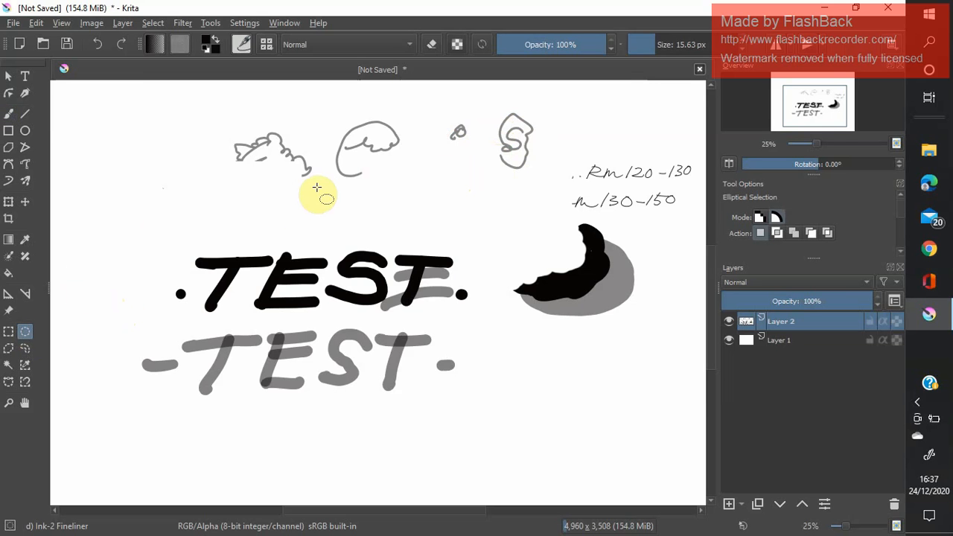
pyautogui.moveTo(325, 105)
pyautogui.mouseDown()
pyautogui.moveTo(334, 164)
pyautogui.moveTo(417, 198)
pyautogui.mouseUp()
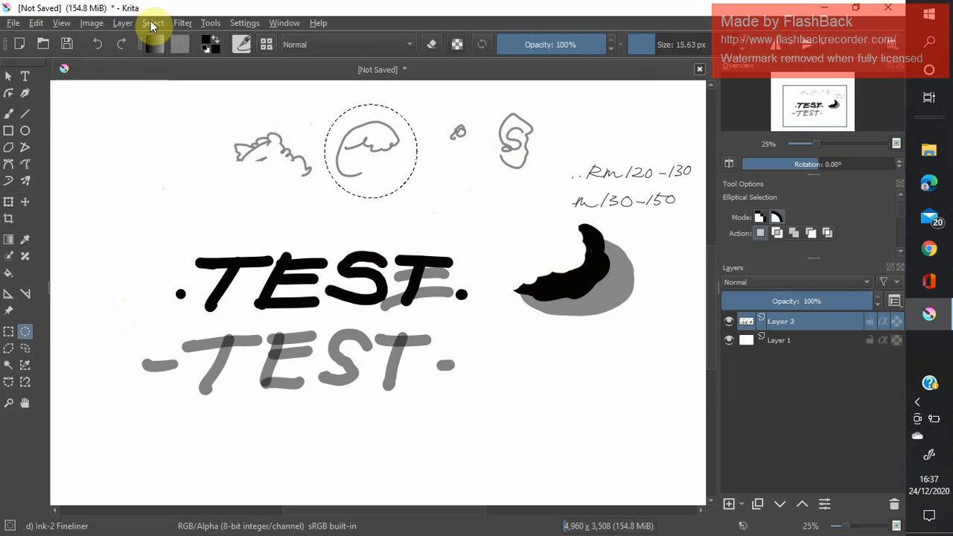
pyautogui.click(146, 23)
pyautogui.click(35, 24)
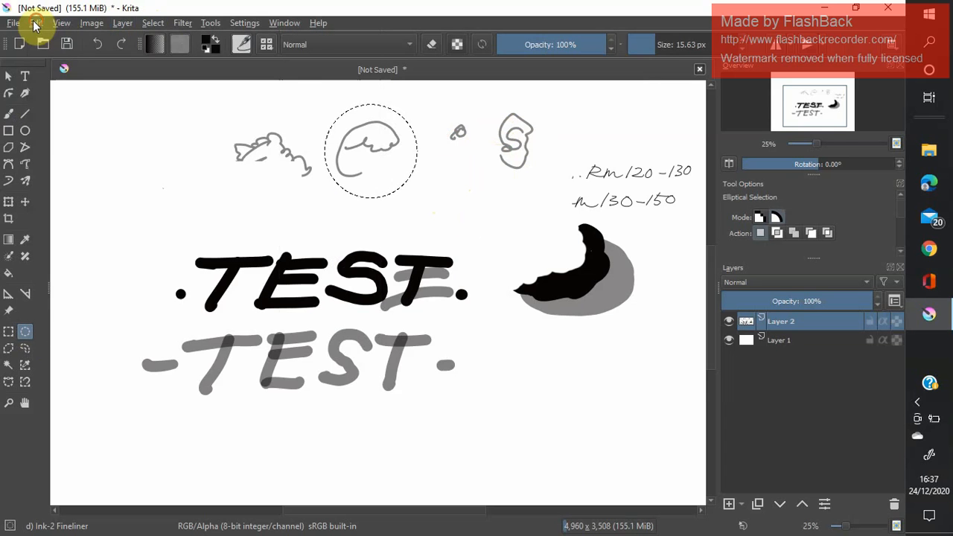
pyautogui.click(35, 24)
pyautogui.click(45, 66)
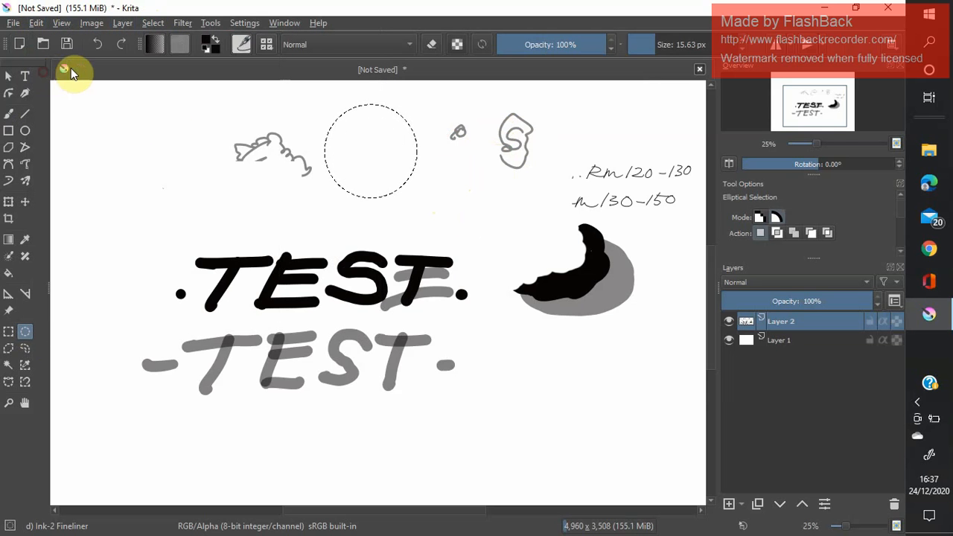
# Cut the lower part of the S doodle using a freehand outline selection.
pyautogui.click(25, 349)
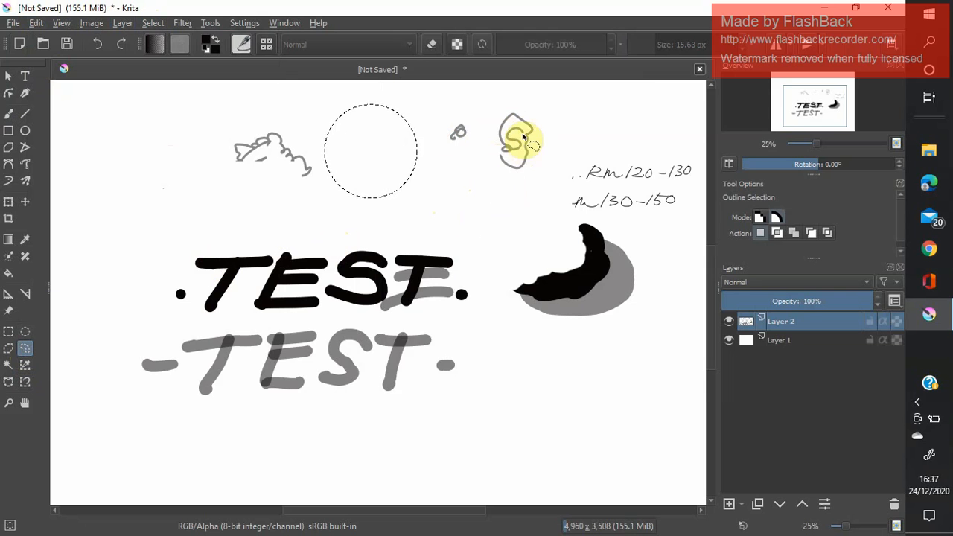
pyautogui.moveTo(485, 155)
pyautogui.mouseDown()
pyautogui.moveTo(547, 146)
pyautogui.moveTo(548, 163)
pyautogui.moveTo(521, 183)
pyautogui.moveTo(485, 156)
pyautogui.mouseUp()
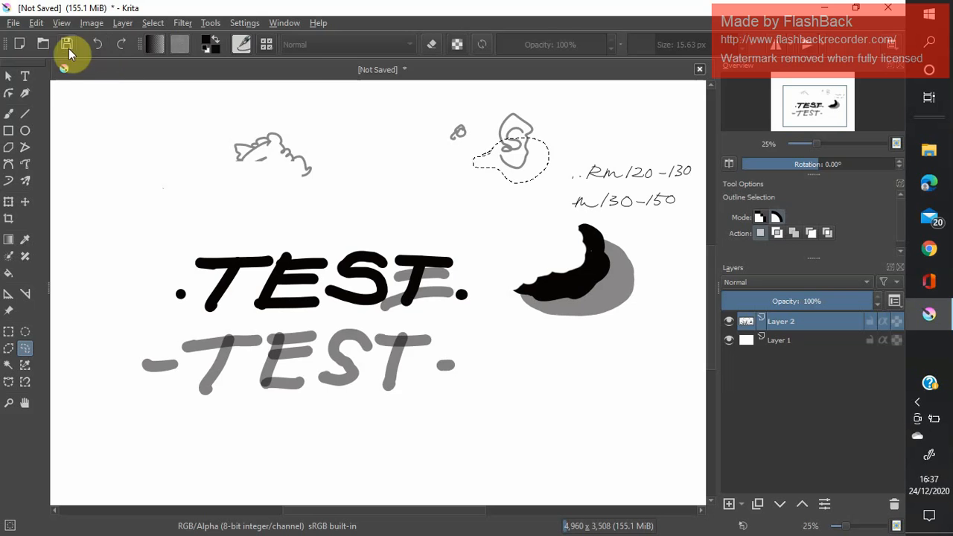
pyautogui.click(36, 22)
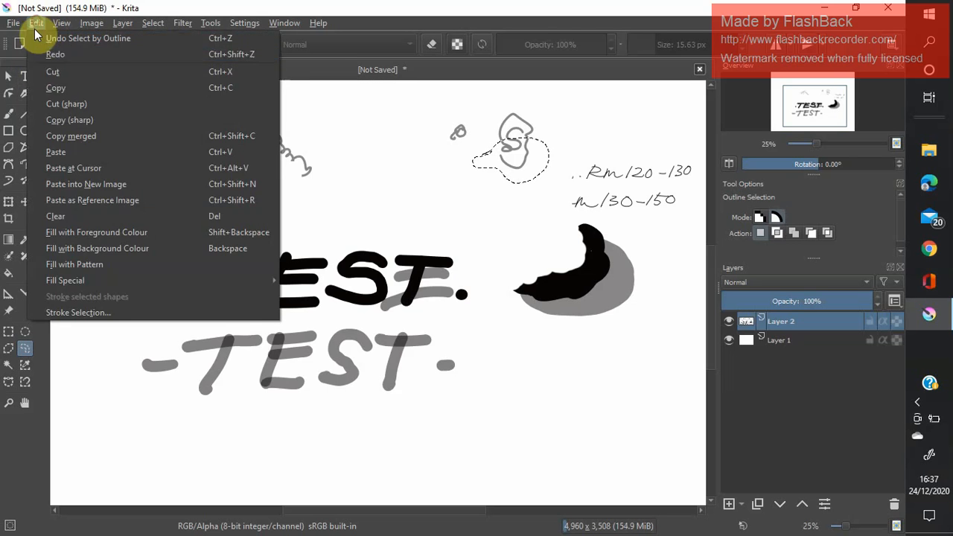
pyautogui.click(51, 71)
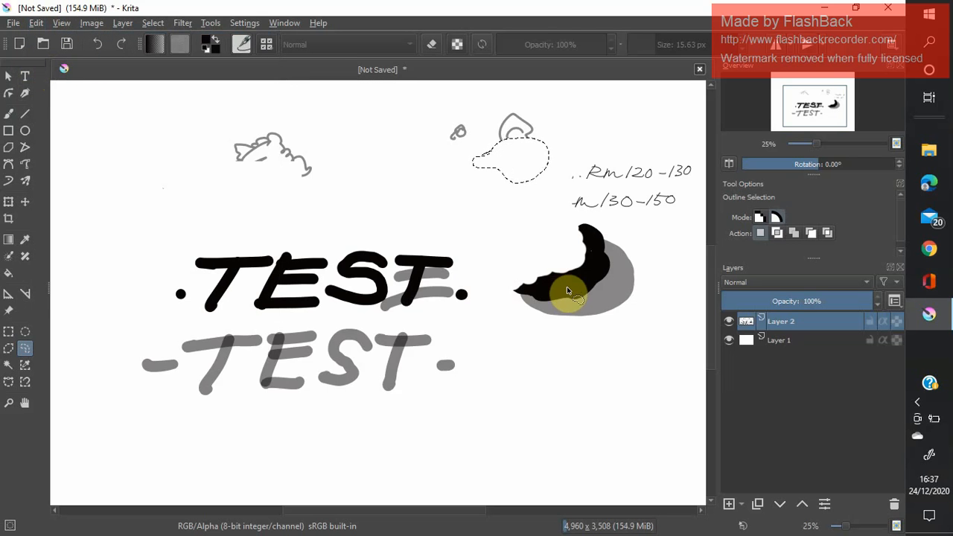
# Cut a small hole inside the lower part of the black crescent using a freehand outline selection, and clear the selection.
pyautogui.moveTo(583, 278)
pyautogui.mouseDown()
pyautogui.moveTo(558, 281)
pyautogui.moveTo(579, 295)
pyautogui.moveTo(590, 282)
pyautogui.mouseUp()
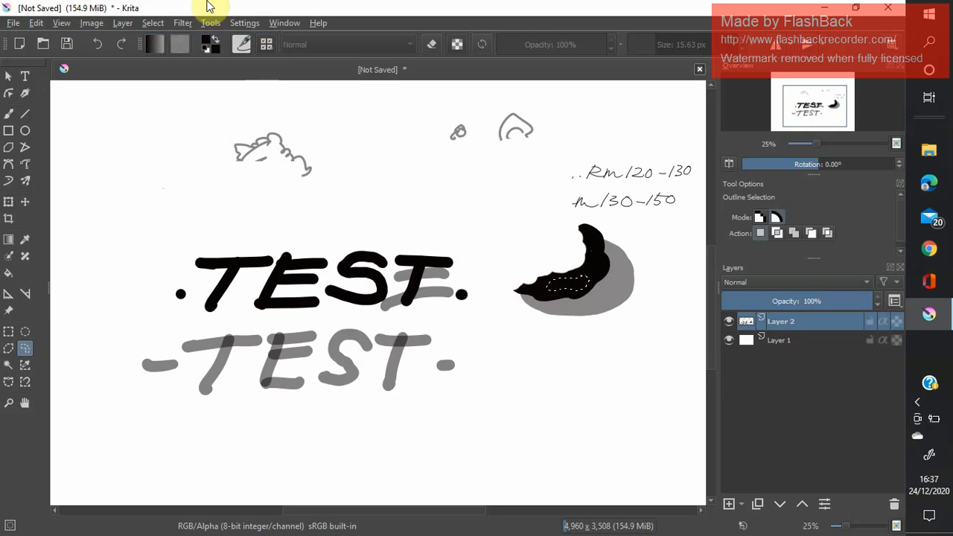
pyautogui.click(37, 26)
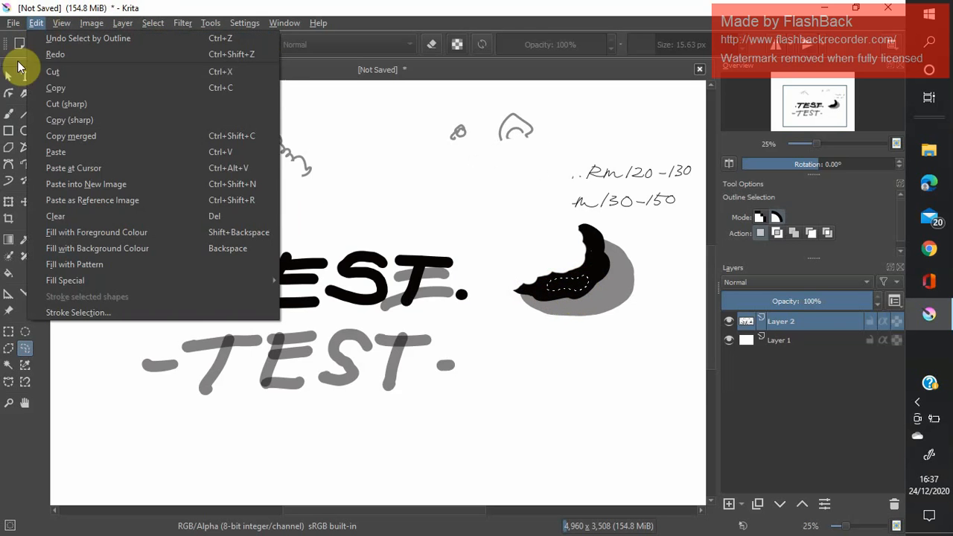
pyautogui.click(56, 72)
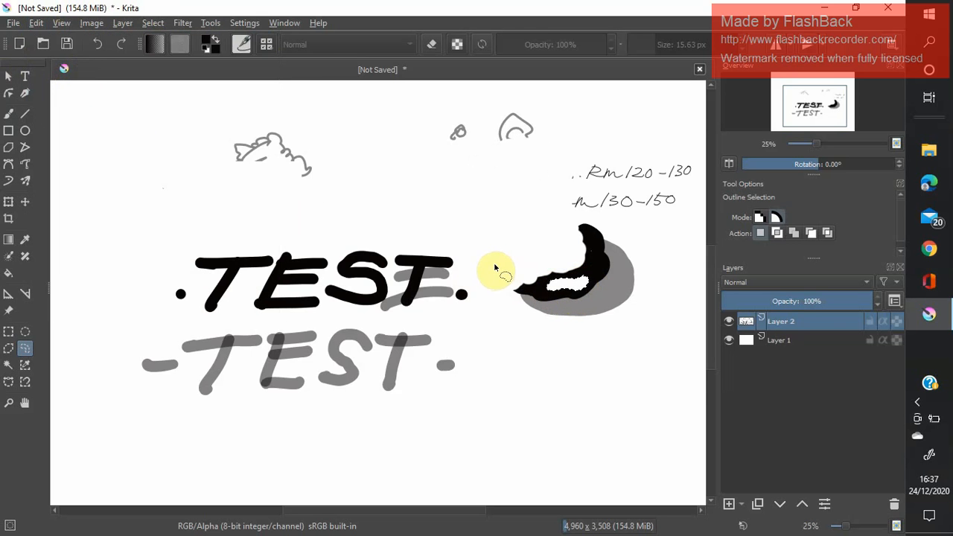
pyautogui.click(425, 207)
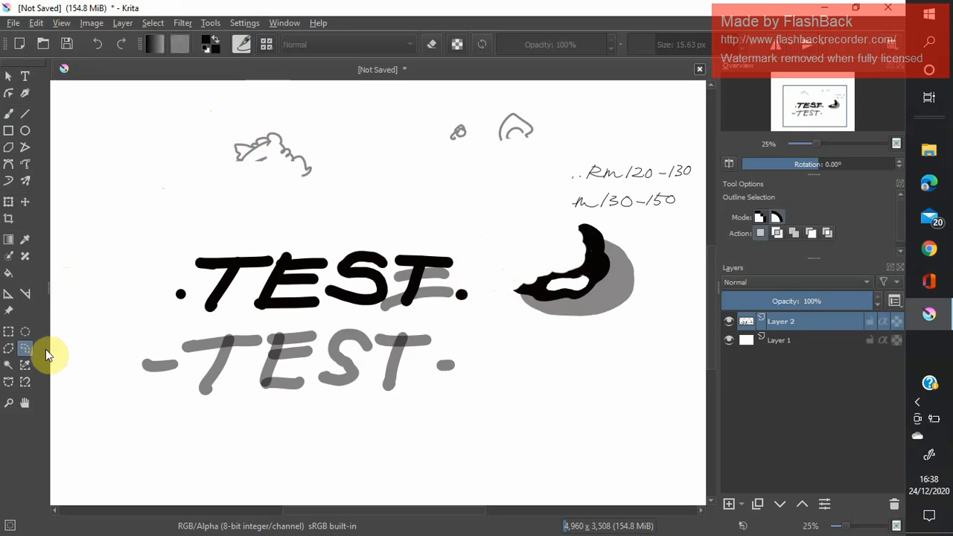
# Cut a curved piece from the grey shape behind the black crescent using a polygonal selection.
pyautogui.click(8, 348)
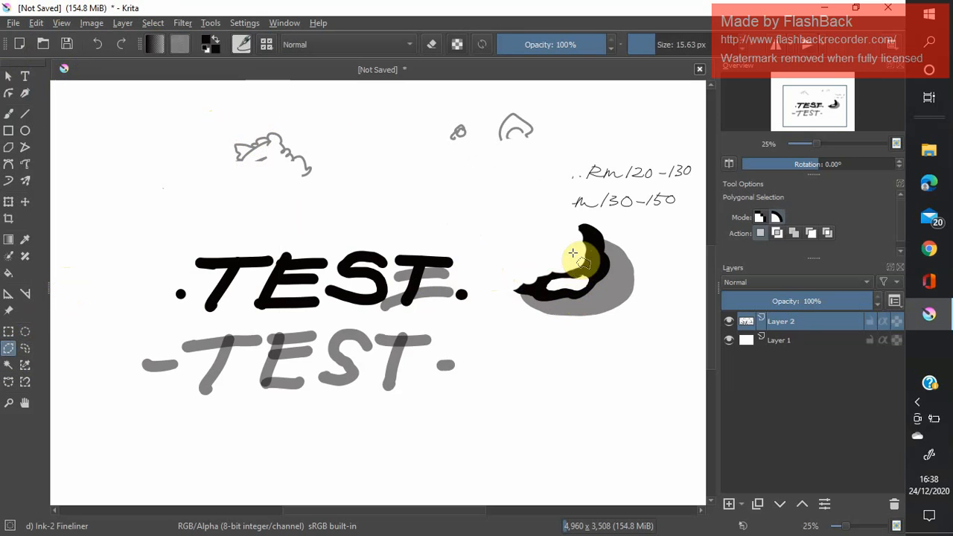
pyautogui.click(604, 240)
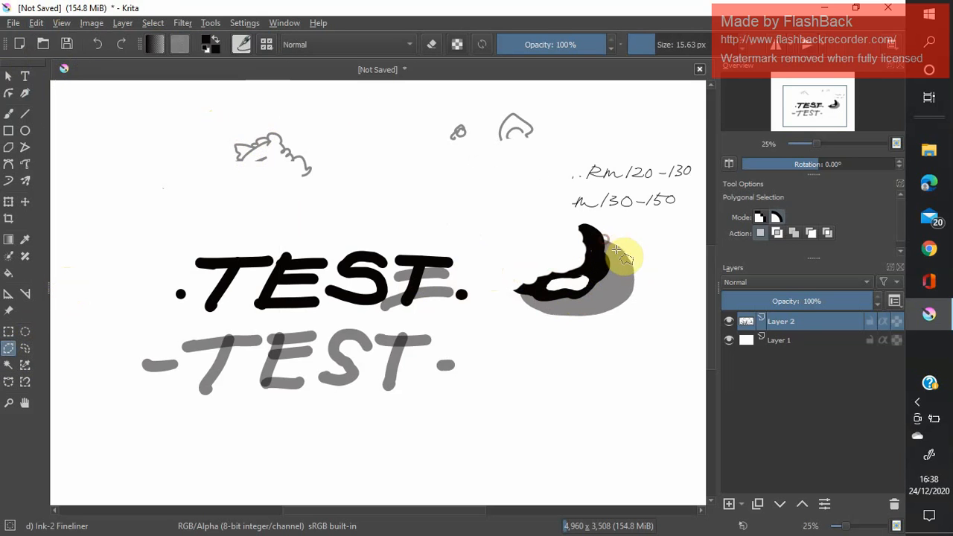
pyautogui.click(625, 252)
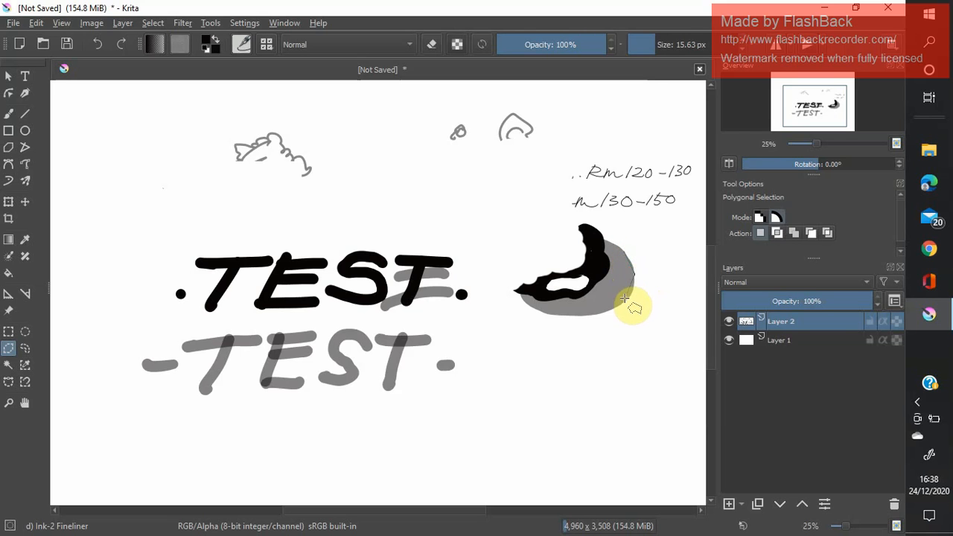
pyautogui.click(585, 296)
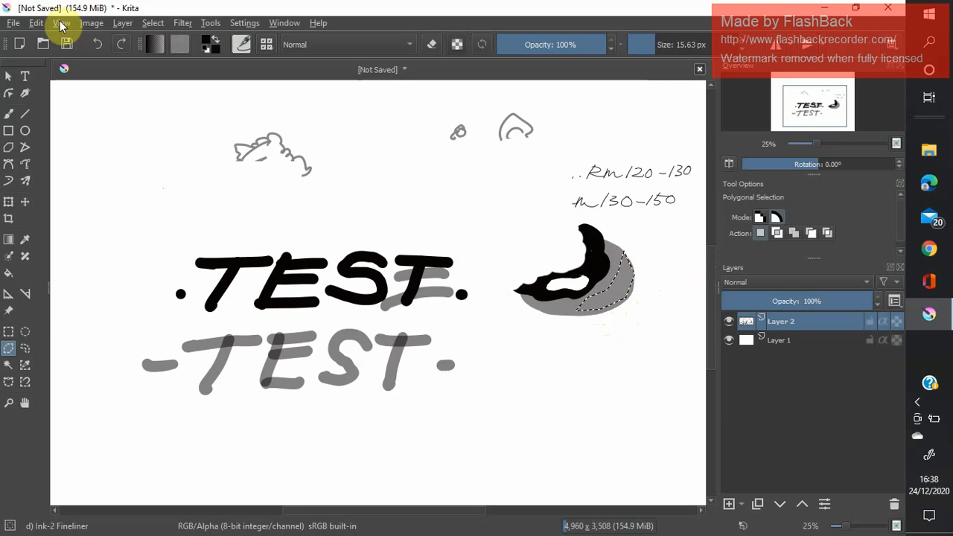
pyautogui.click(36, 23)
pyautogui.click(48, 72)
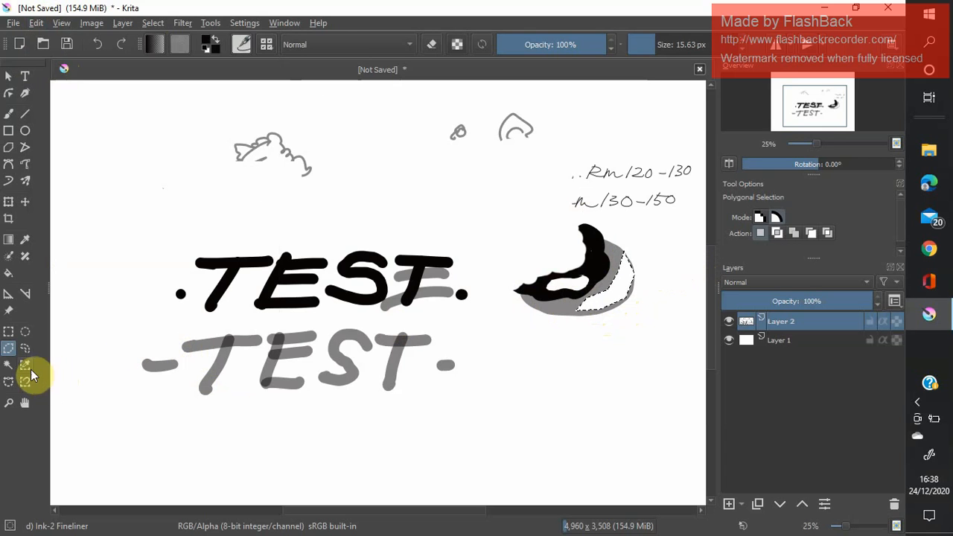
# Try Contiguous Area Selection on the grey shape and the black crescent, and cut the final T of the bold TEST with it.
pyautogui.click(8, 365)
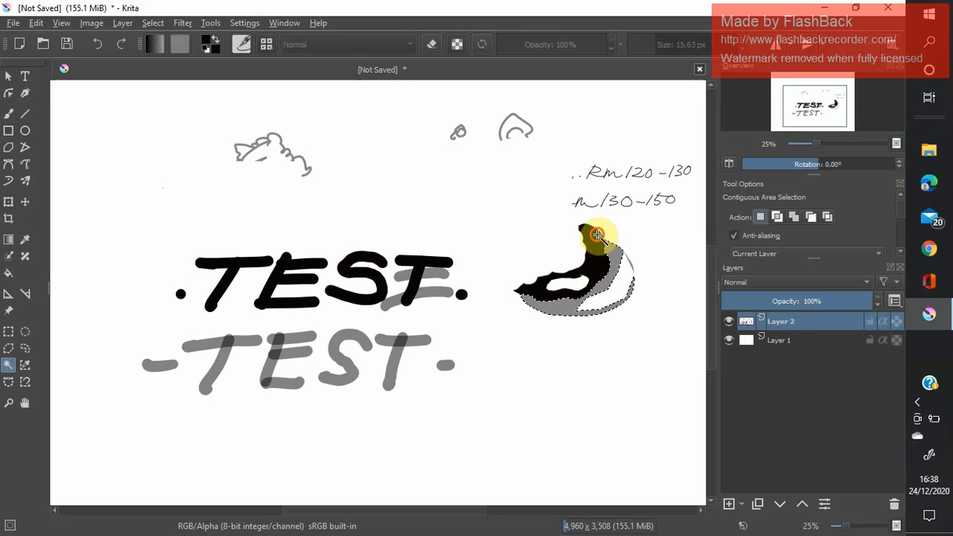
pyautogui.click(601, 256)
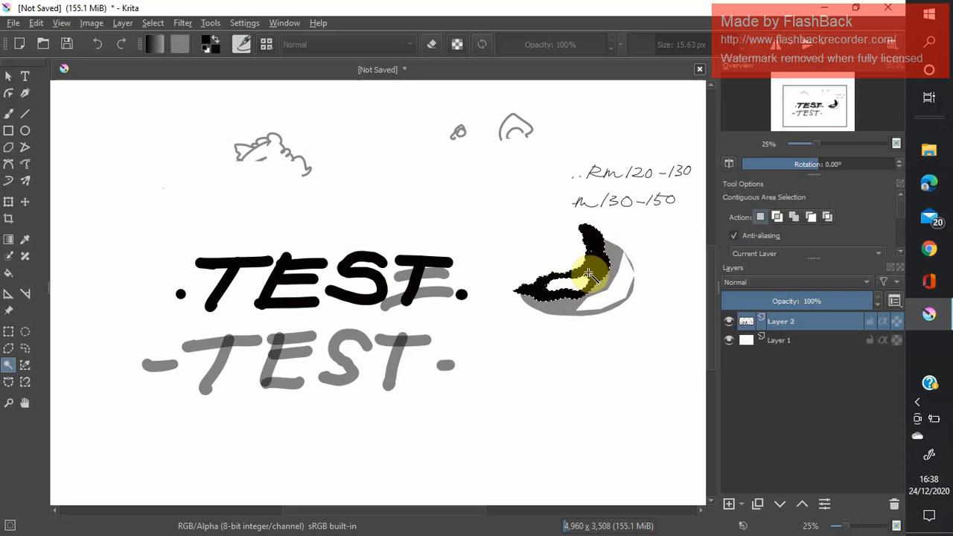
pyautogui.click(415, 274)
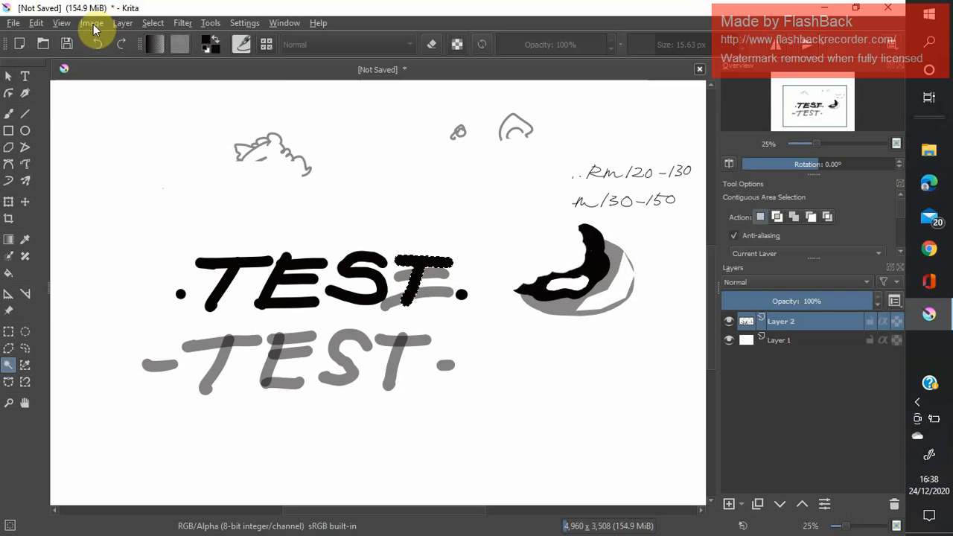
pyautogui.click(34, 23)
pyautogui.click(47, 67)
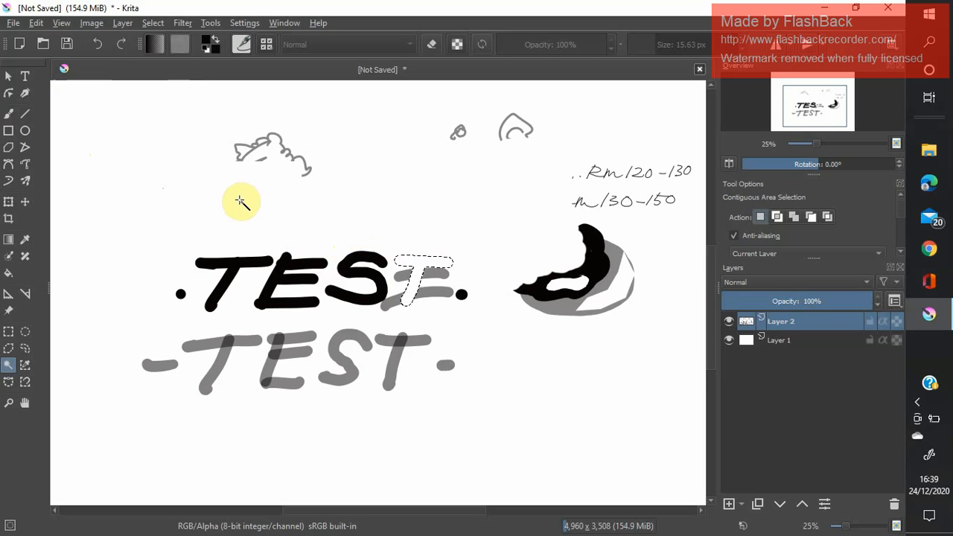
# Undo the cut of the bold letter T and clear the selection.
pyautogui.click(203, 218)
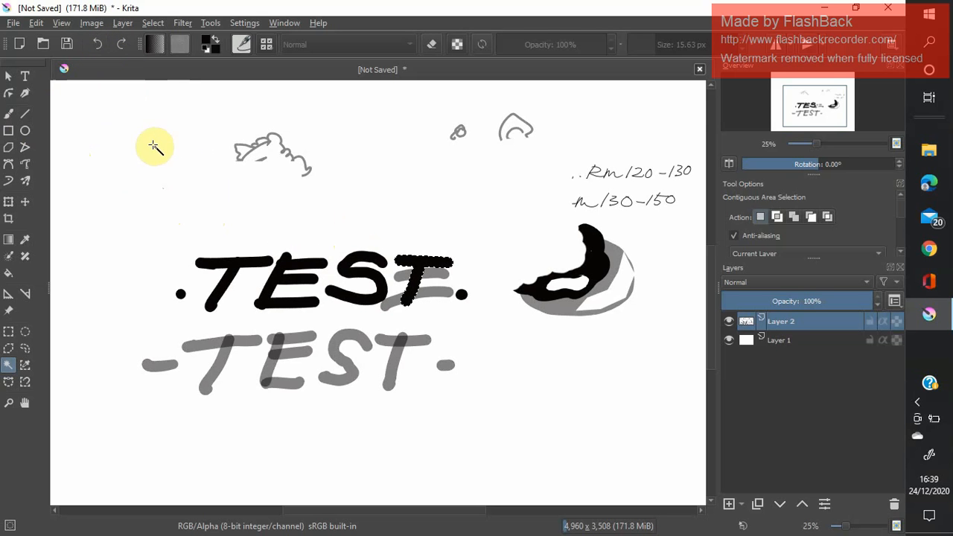
pyautogui.click(153, 24)
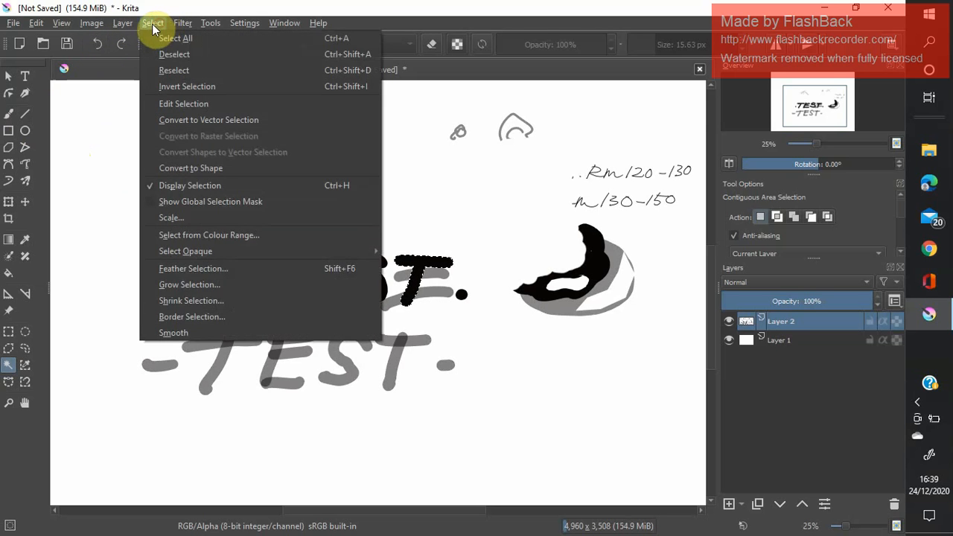
pyautogui.click(155, 53)
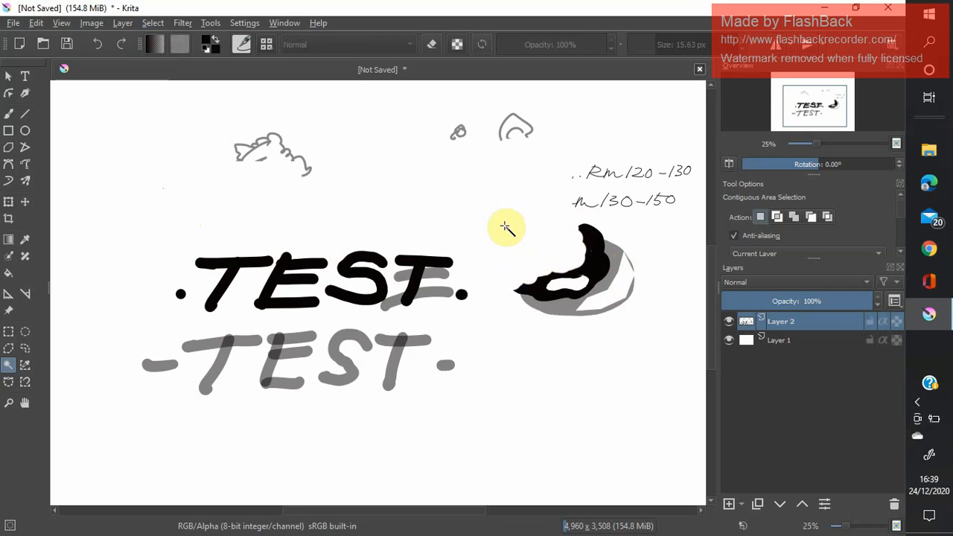
# Draw a grey cloud-like outline along the inner edge of the black crescent with the Ink-2 Fineliner brush at 15.63 px and 48% opacity.
pyautogui.click(8, 113)
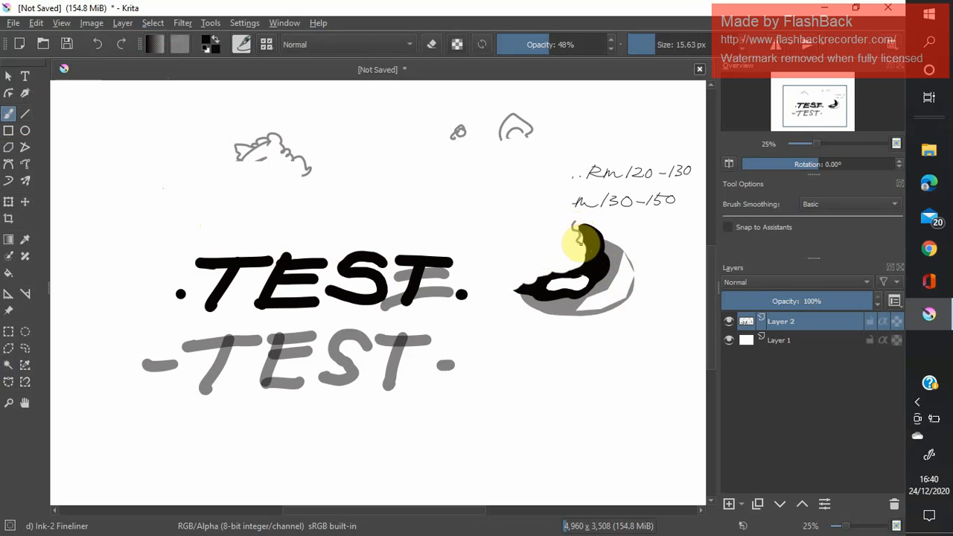
pyautogui.moveTo(581, 240)
pyautogui.mouseDown()
pyautogui.moveTo(578, 257)
pyautogui.moveTo(537, 276)
pyautogui.moveTo(511, 283)
pyautogui.moveTo(487, 266)
pyautogui.moveTo(498, 239)
pyautogui.moveTo(521, 223)
pyautogui.moveTo(554, 228)
pyautogui.mouseUp()
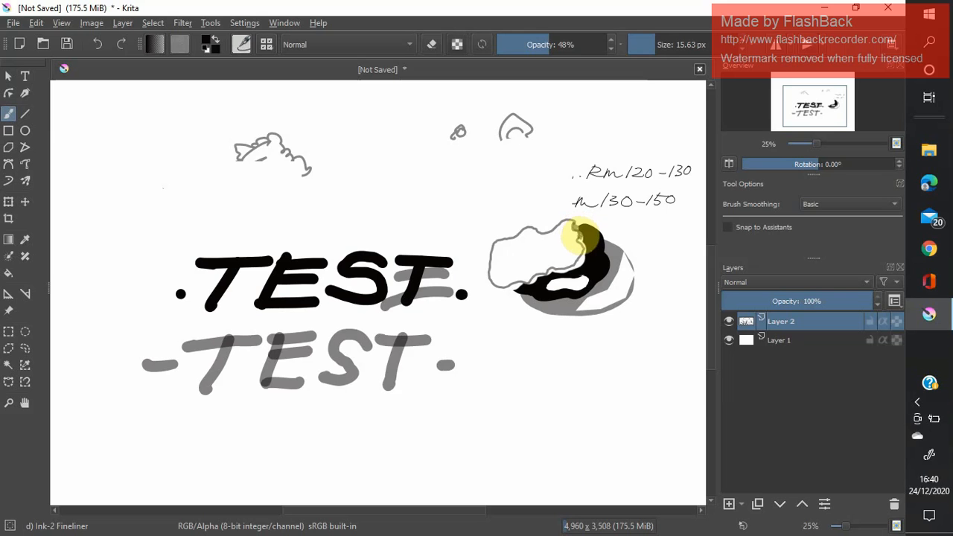
pyautogui.moveTo(586, 243); pyautogui.dragTo(578, 254)
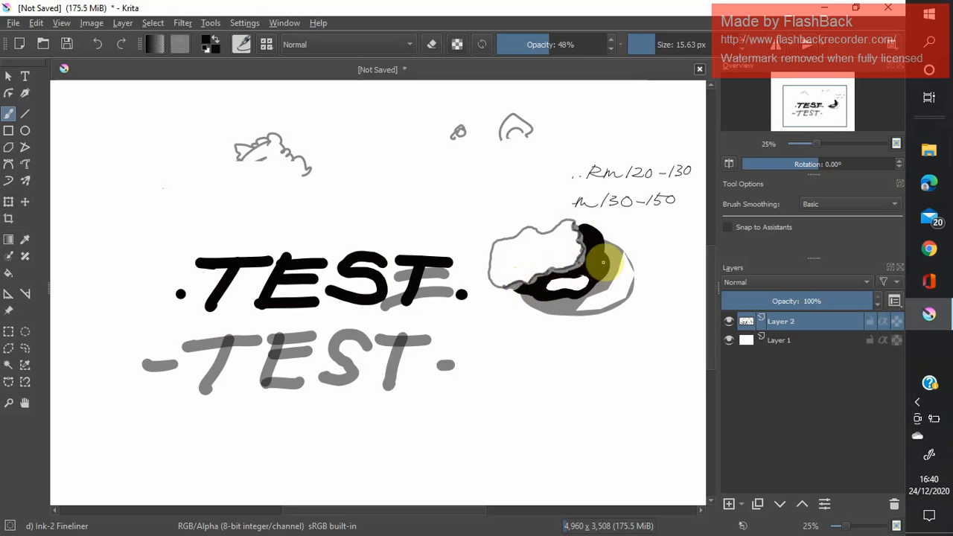
pyautogui.moveTo(603, 263); pyautogui.dragTo(588, 253)
# Choose the WaterC Spread WideArea brush and set its opacity to 43% and its size to 102.47 px.
pyautogui.click(266, 44)
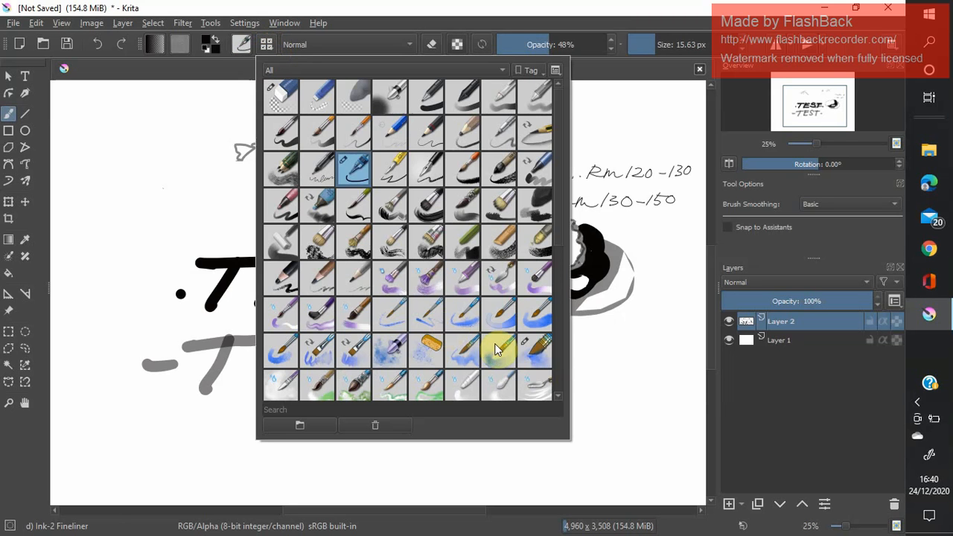
pyautogui.click(534, 347)
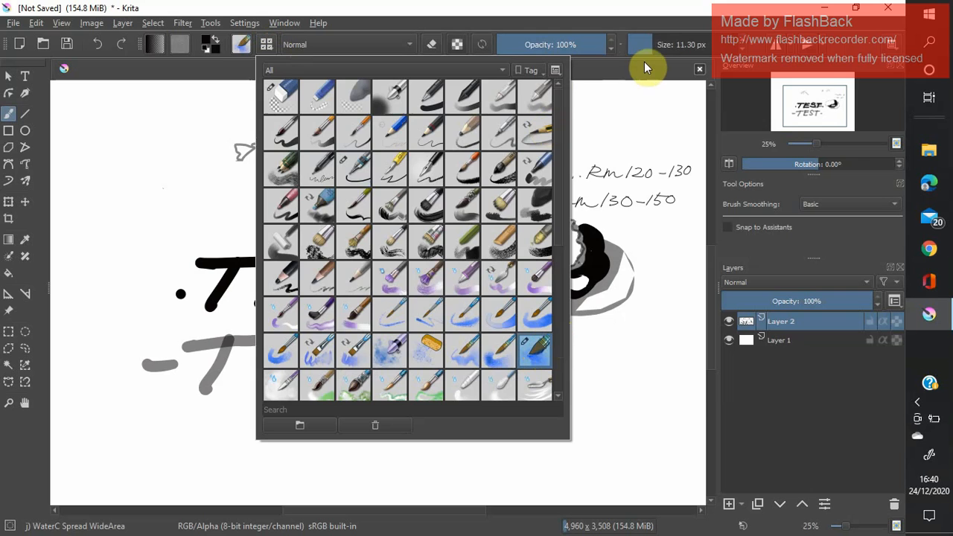
pyautogui.moveTo(651, 45); pyautogui.dragTo(662, 46)
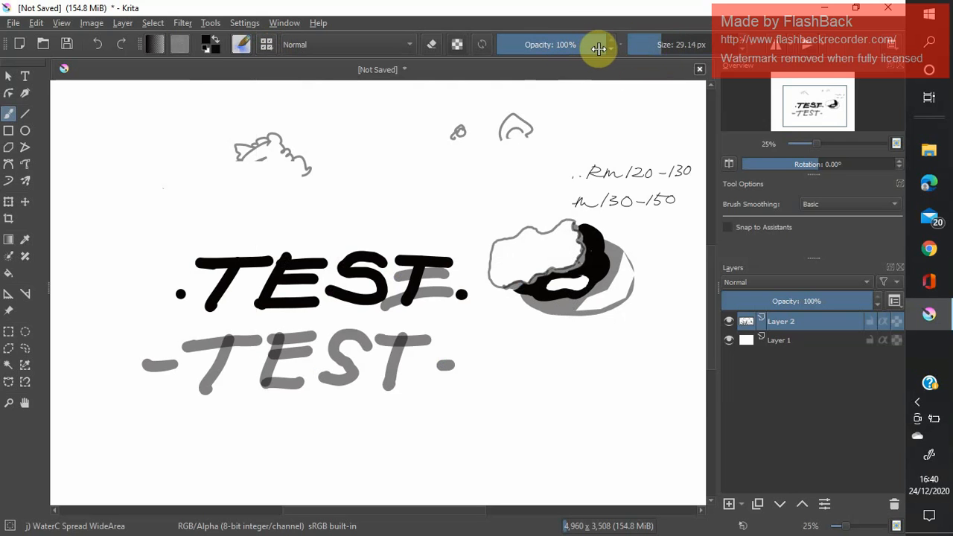
pyautogui.moveTo(602, 47); pyautogui.dragTo(539, 47)
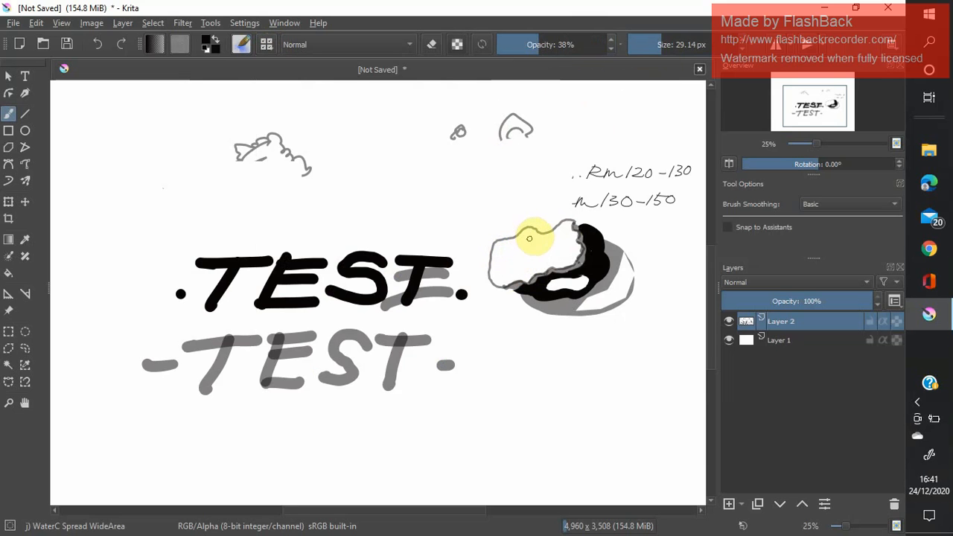
pyautogui.click(560, 45)
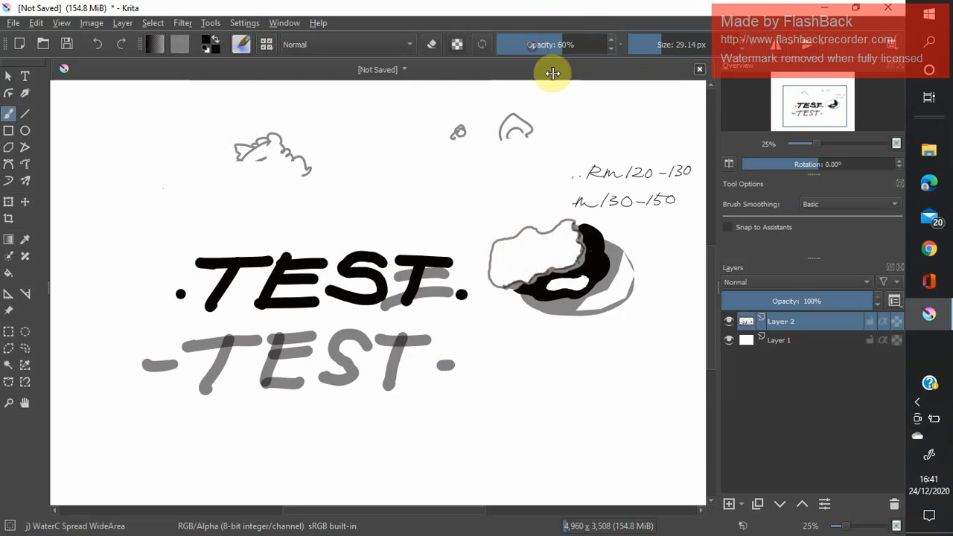
pyautogui.click(545, 45)
pyautogui.click(676, 46)
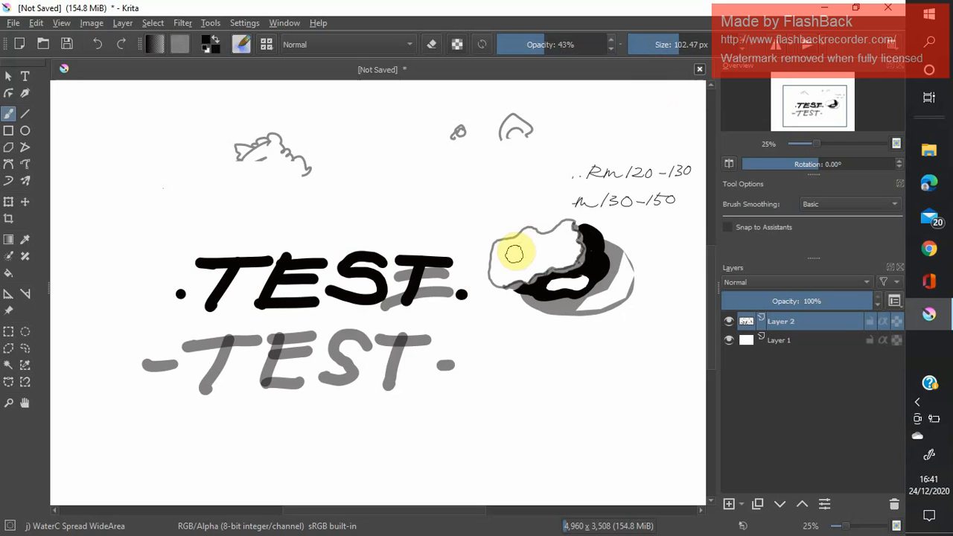
# Try grey watercolour shading inside the upper part of the cloud outline beside the black crescent, and undo it.
pyautogui.moveTo(514, 254)
pyautogui.mouseDown()
pyautogui.moveTo(494, 249)
pyautogui.moveTo(528, 231)
pyautogui.moveTo(498, 251)
pyautogui.moveTo(542, 236)
pyautogui.mouseUp()
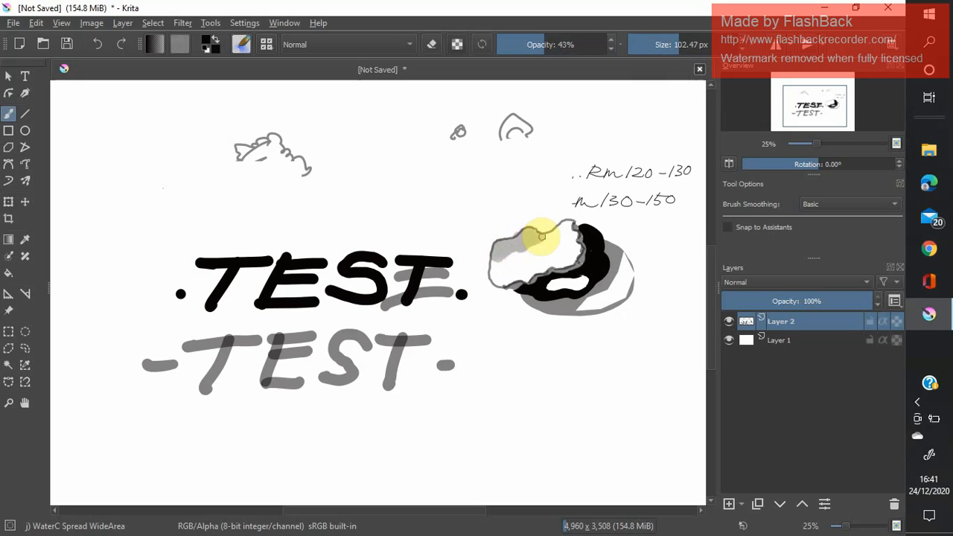
pyautogui.click(99, 43)
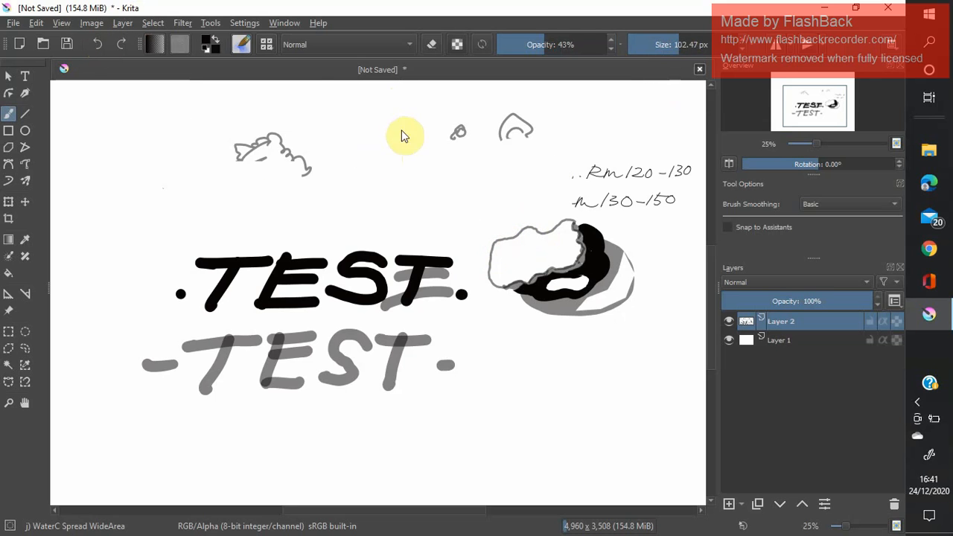
# Set the foreground colour to bright green #3bee14.
pyautogui.click(208, 46)
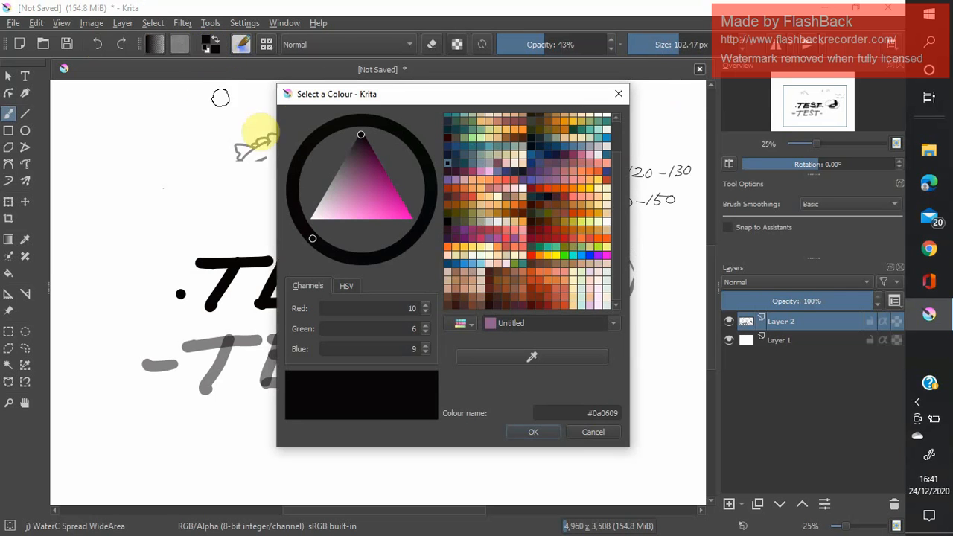
pyautogui.click(210, 45)
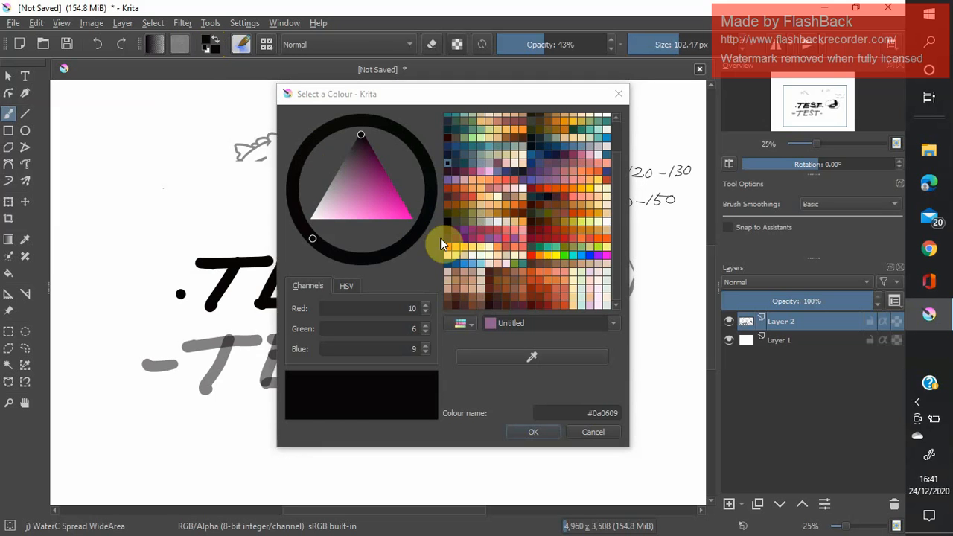
pyautogui.click(565, 256)
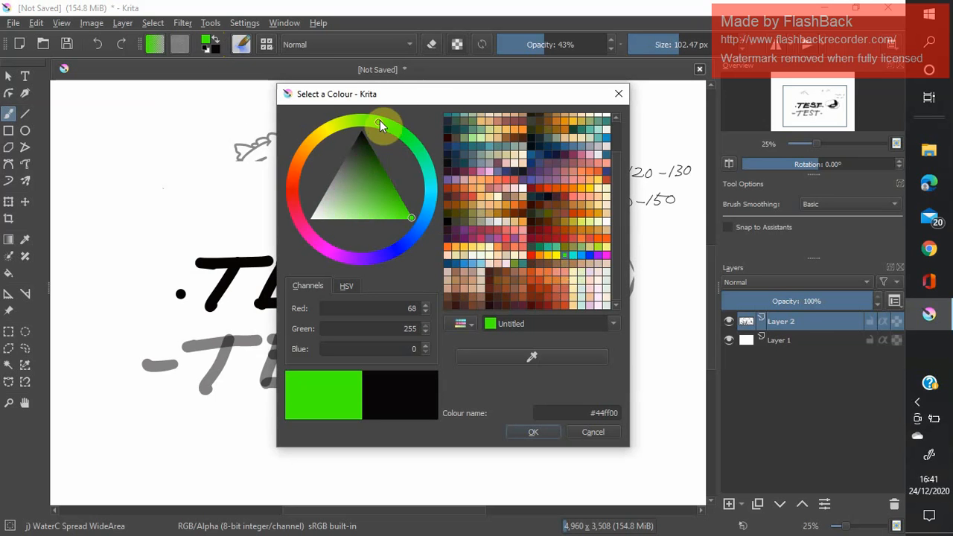
pyautogui.moveTo(380, 120)
pyautogui.mouseDown()
pyautogui.moveTo(320, 136)
pyautogui.moveTo(298, 185)
pyautogui.moveTo(321, 238)
pyautogui.moveTo(399, 247)
pyautogui.moveTo(318, 224)
pyautogui.moveTo(328, 152)
pyautogui.moveTo(394, 151)
pyautogui.moveTo(388, 236)
pyautogui.moveTo(420, 209)
pyautogui.moveTo(421, 148)
pyautogui.moveTo(386, 115)
pyautogui.mouseUp()
pyautogui.moveTo(412, 217)
pyautogui.mouseDown()
pyautogui.moveTo(360, 167)
pyautogui.moveTo(368, 188)
pyautogui.moveTo(366, 151)
pyautogui.moveTo(371, 165)
pyautogui.moveTo(353, 199)
pyautogui.moveTo(406, 212)
pyautogui.mouseUp()
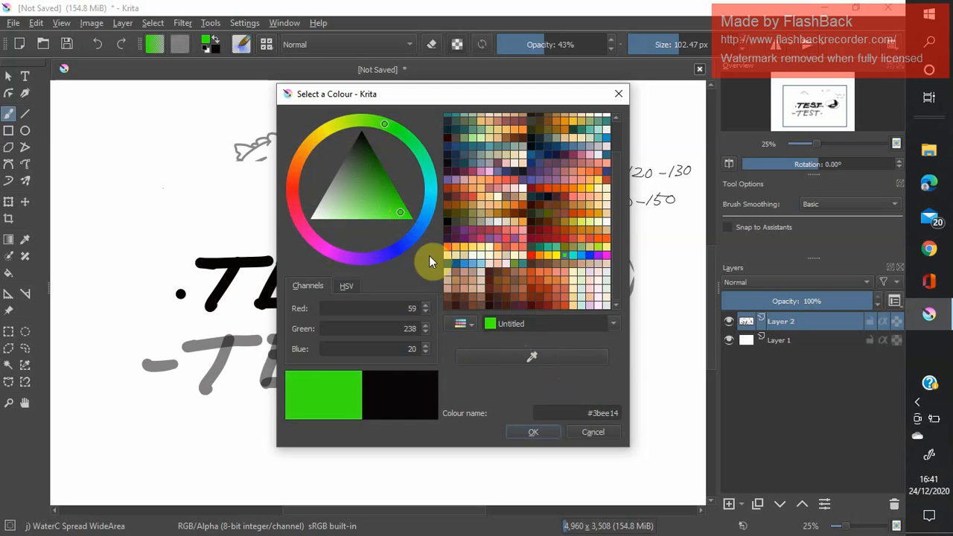
pyautogui.click(534, 433)
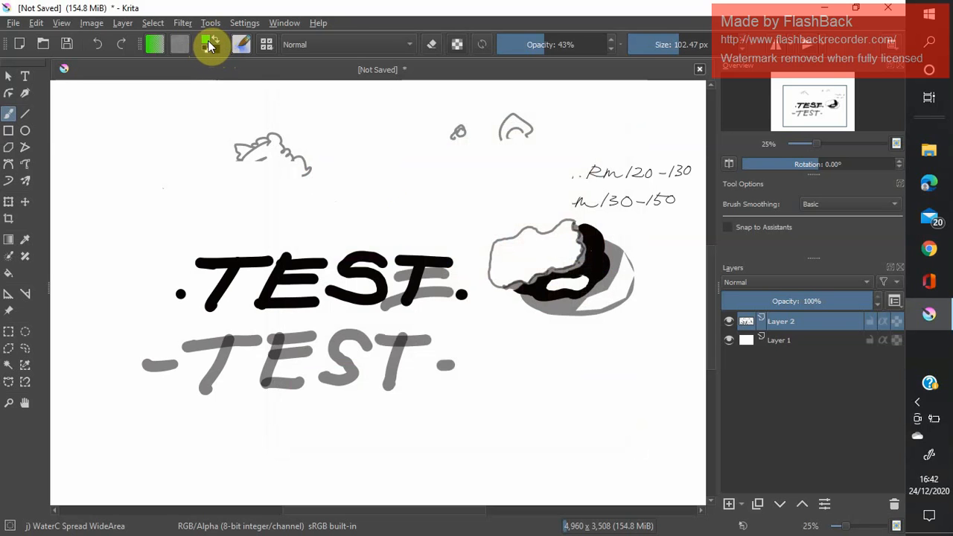
# Write TEST in green above the bold black TEST with the Ink-2 Fineliner brush at 22.44 px and 100% opacity.
pyautogui.click(267, 44)
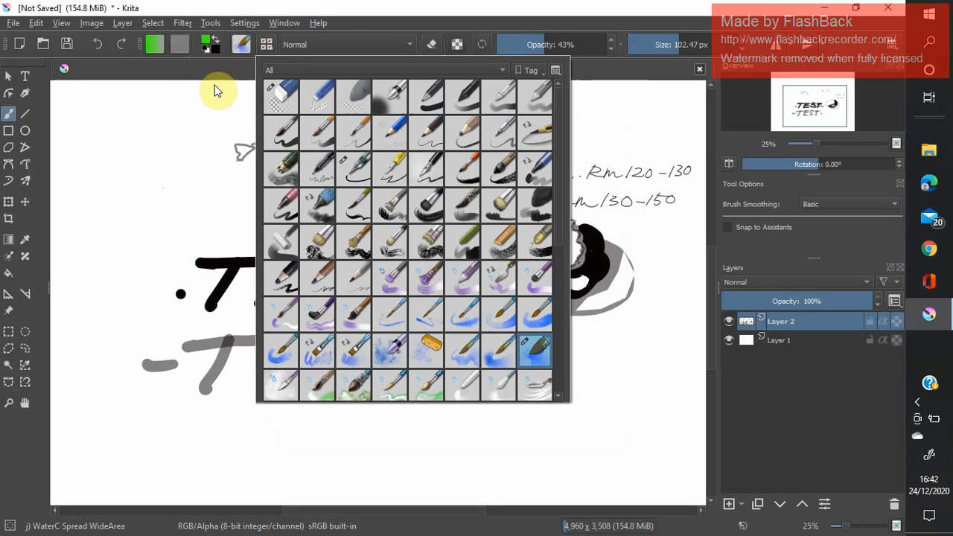
pyautogui.click(358, 173)
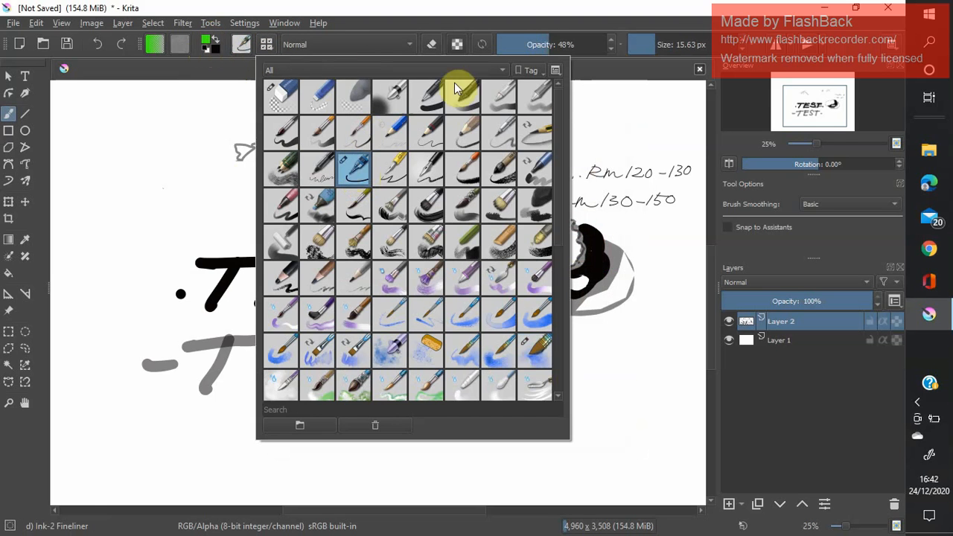
pyautogui.click(661, 50)
pyautogui.moveTo(545, 44); pyautogui.dragTo(636, 49)
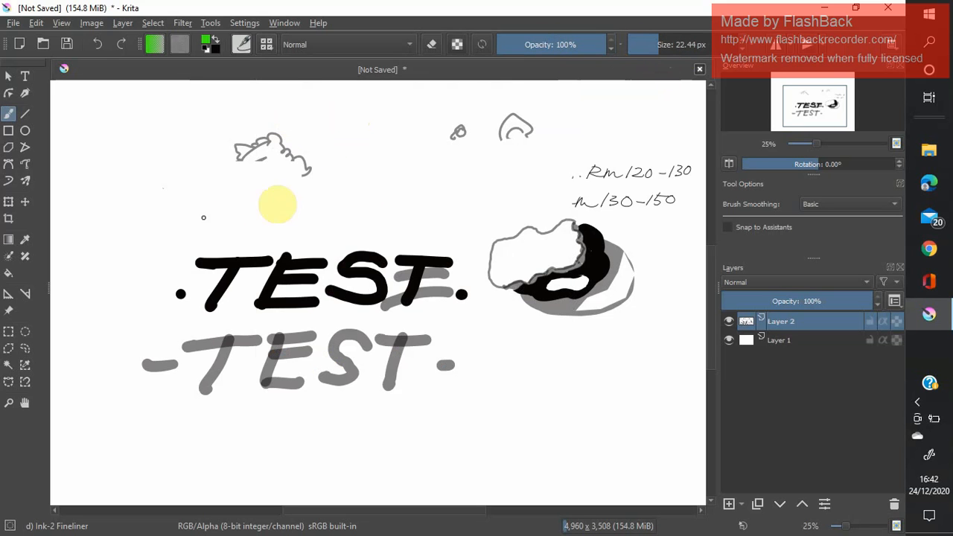
pyautogui.moveTo(342, 167)
pyautogui.mouseDown()
pyautogui.moveTo(370, 169)
pyautogui.moveTo(343, 199)
pyautogui.mouseUp()
pyautogui.moveTo(393, 167)
pyautogui.mouseDown()
pyautogui.moveTo(375, 195)
pyautogui.moveTo(414, 170)
pyautogui.moveTo(410, 197)
pyautogui.mouseUp()
pyautogui.moveTo(450, 169)
pyautogui.mouseDown()
pyautogui.moveTo(455, 181)
pyautogui.moveTo(427, 195)
pyautogui.moveTo(504, 165)
pyautogui.moveTo(474, 200)
pyautogui.mouseUp()
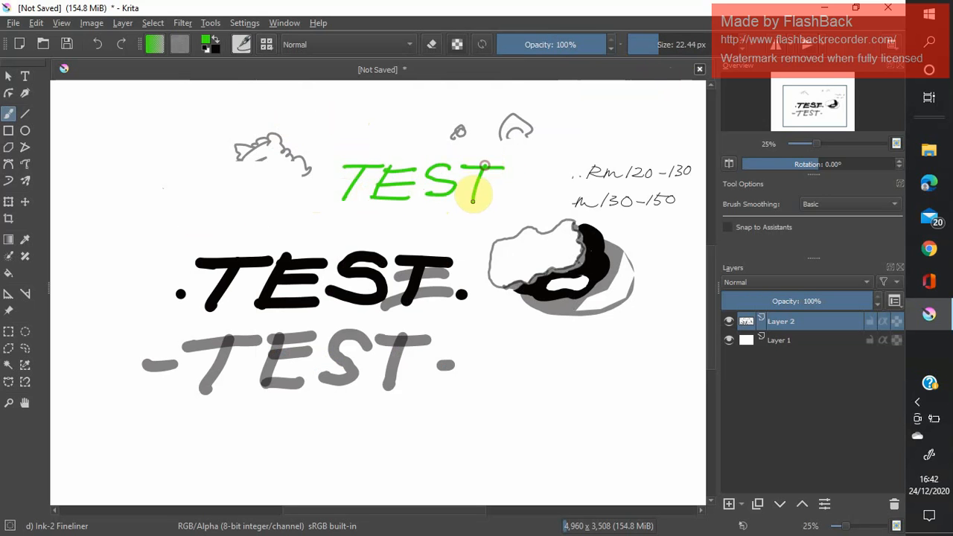
# Swap the foreground and background colours and write a smaller black TEST between the green and the bold black TEST.
pyautogui.click(217, 38)
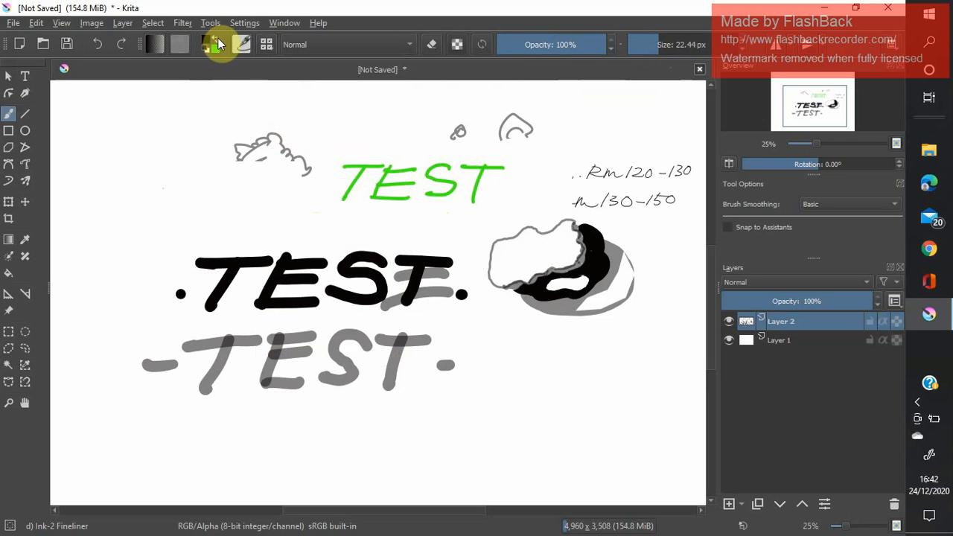
pyautogui.click(216, 40)
pyautogui.click(215, 40)
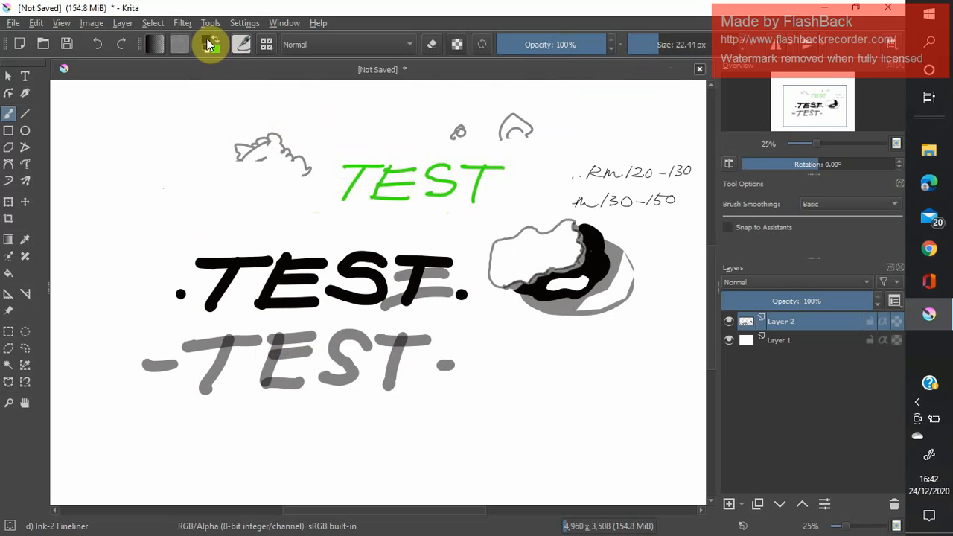
pyautogui.moveTo(336, 211)
pyautogui.mouseDown()
pyautogui.moveTo(361, 213)
pyautogui.moveTo(333, 235)
pyautogui.moveTo(362, 236)
pyautogui.moveTo(400, 216)
pyautogui.mouseUp()
pyautogui.moveTo(366, 227)
pyautogui.mouseDown()
pyautogui.moveTo(393, 225)
pyautogui.moveTo(393, 235)
pyautogui.moveTo(421, 216)
pyautogui.moveTo(409, 237)
pyautogui.moveTo(472, 218)
pyautogui.mouseUp()
pyautogui.moveTo(456, 220); pyautogui.dragTo(451, 242)
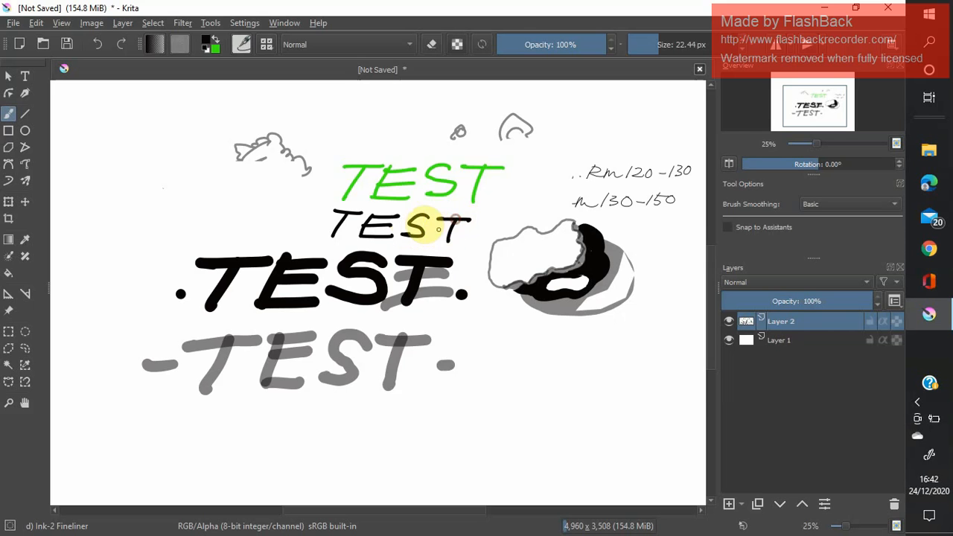
# Set the foreground colour to blue #1a20e6.
pyautogui.click(207, 38)
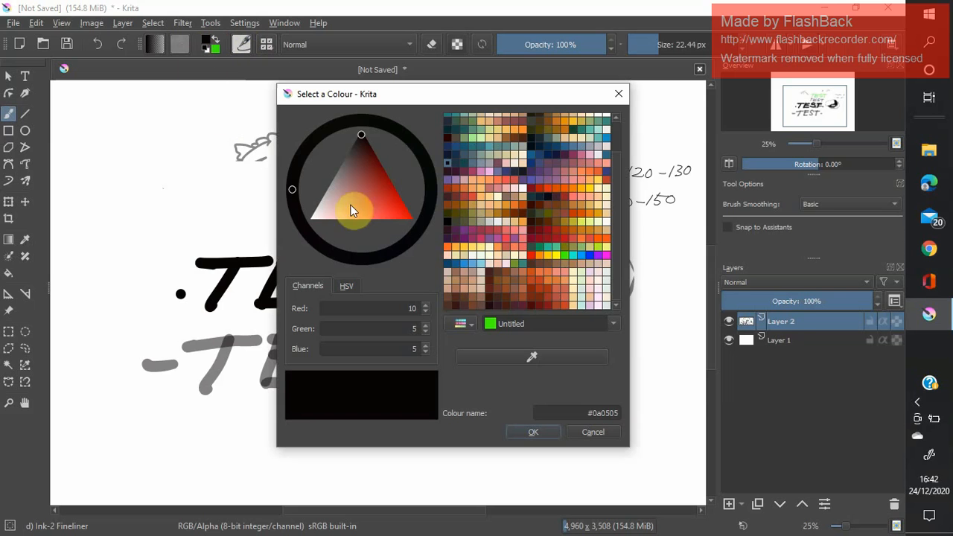
pyautogui.moveTo(362, 140); pyautogui.dragTo(389, 207)
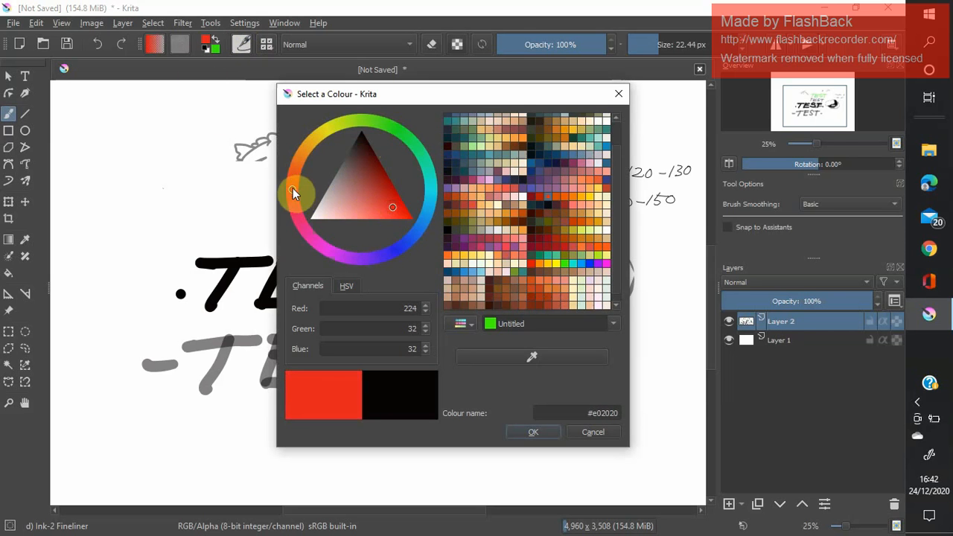
pyautogui.moveTo(293, 191)
pyautogui.mouseDown()
pyautogui.moveTo(319, 154)
pyautogui.moveTo(391, 155)
pyautogui.moveTo(406, 215)
pyautogui.moveTo(395, 244)
pyautogui.mouseUp()
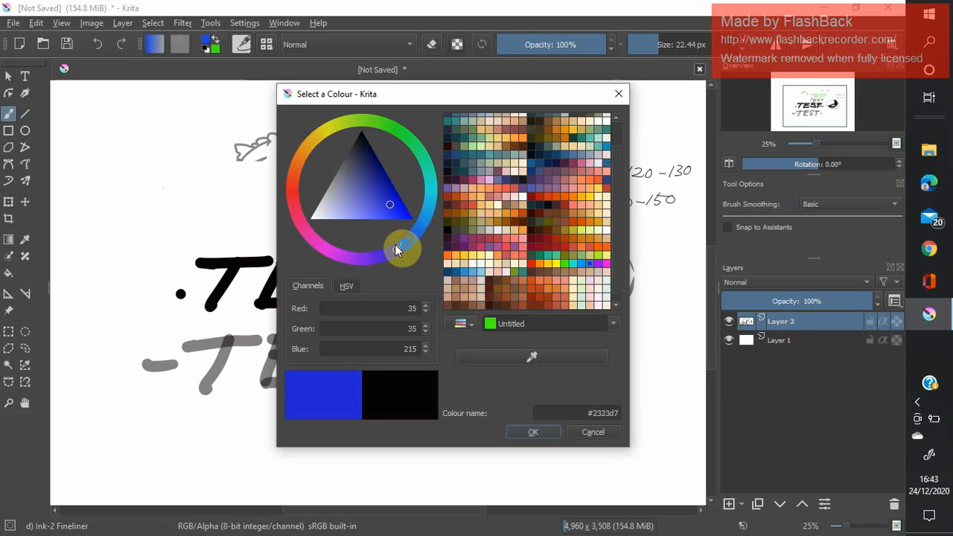
pyautogui.moveTo(391, 205)
pyautogui.mouseDown()
pyautogui.moveTo(389, 189)
pyautogui.moveTo(396, 210)
pyautogui.mouseUp()
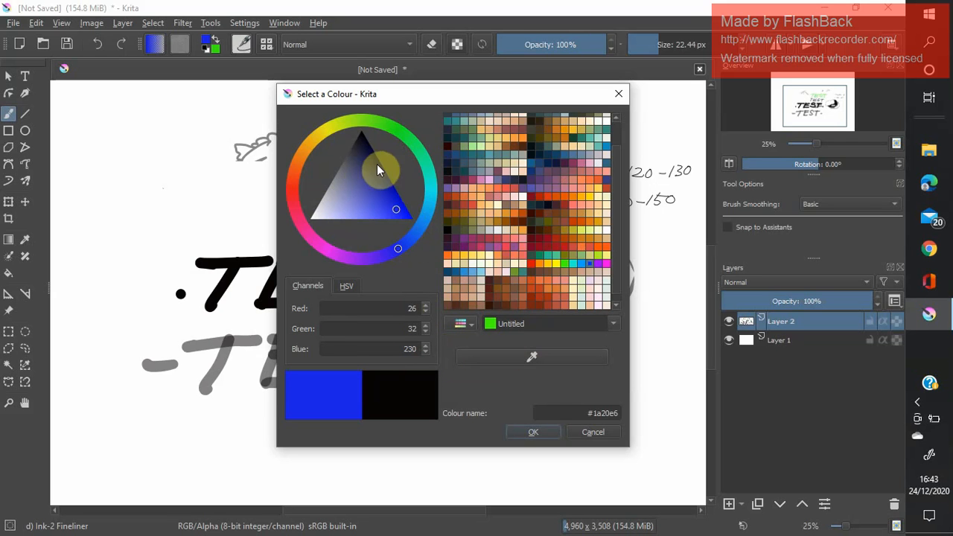
pyautogui.click(530, 429)
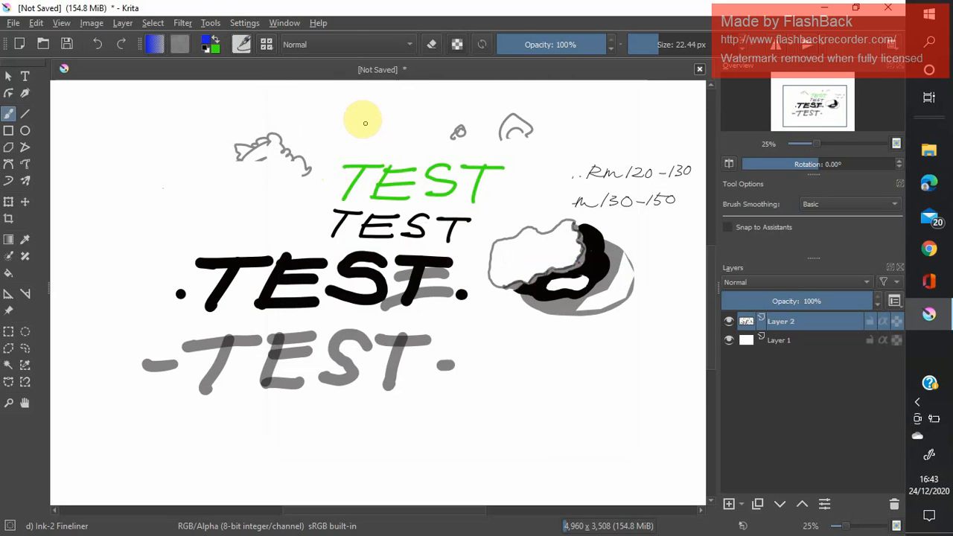
# Write TEST in blue above the green TEST.
pyautogui.moveTo(321, 107)
pyautogui.mouseDown()
pyautogui.moveTo(362, 111)
pyautogui.moveTo(332, 138)
pyautogui.mouseUp()
pyautogui.moveTo(379, 108)
pyautogui.mouseDown()
pyautogui.moveTo(360, 137)
pyautogui.moveTo(396, 110)
pyautogui.moveTo(392, 121)
pyautogui.mouseUp()
pyautogui.moveTo(361, 136)
pyautogui.mouseDown()
pyautogui.moveTo(393, 135)
pyautogui.moveTo(423, 108)
pyautogui.moveTo(409, 137)
pyautogui.moveTo(466, 107)
pyautogui.moveTo(438, 137)
pyautogui.mouseUp()
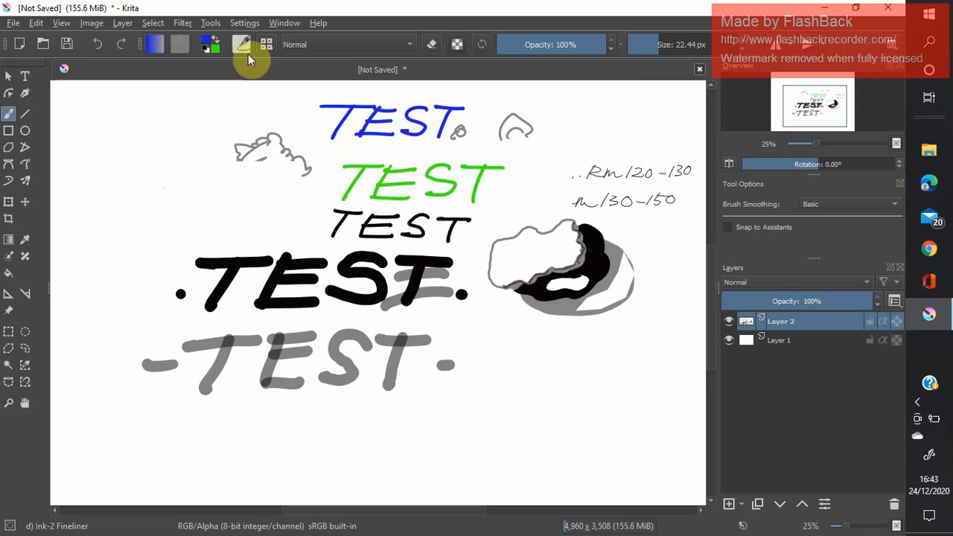
# Swap the foreground and background colours, and change the green foreground colour to red #e21622.
pyautogui.click(212, 47)
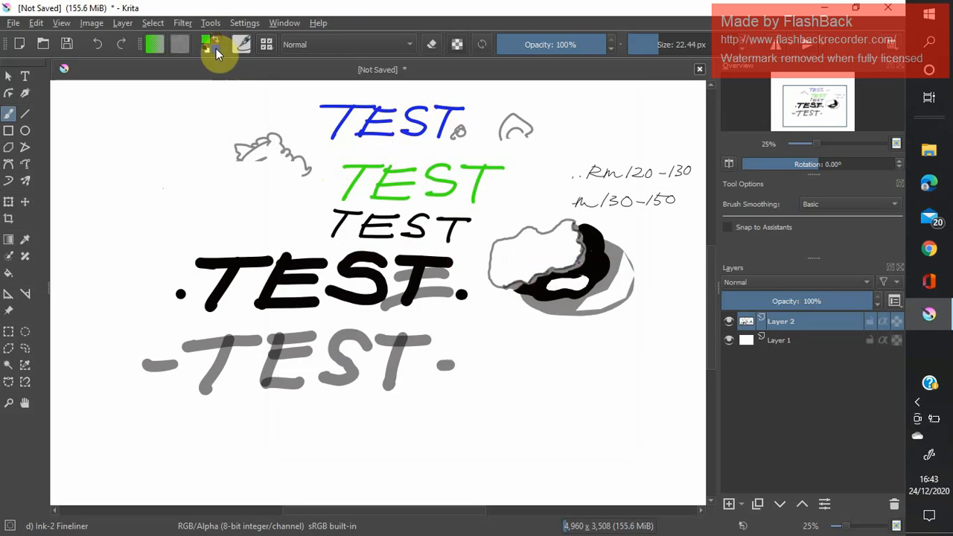
pyautogui.click(209, 45)
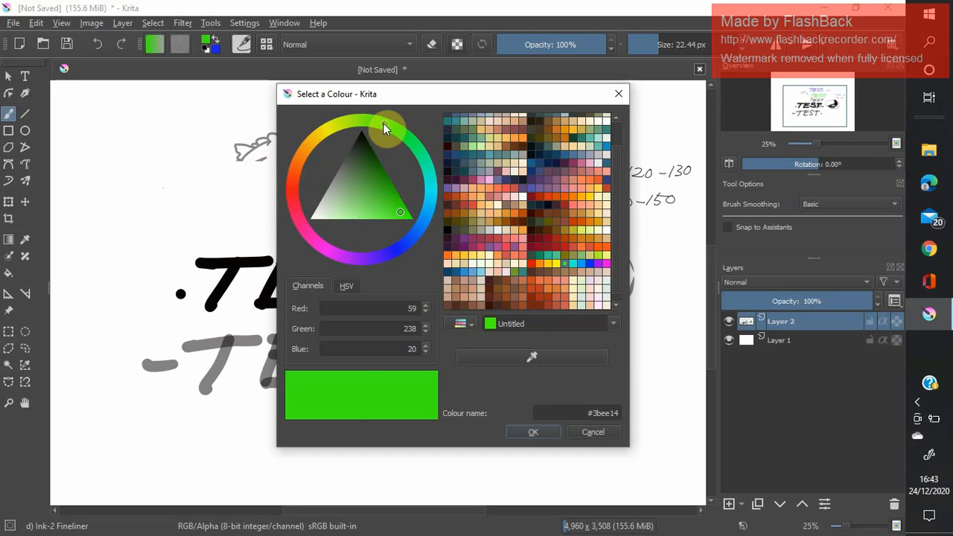
pyautogui.moveTo(384, 129); pyautogui.dragTo(293, 193)
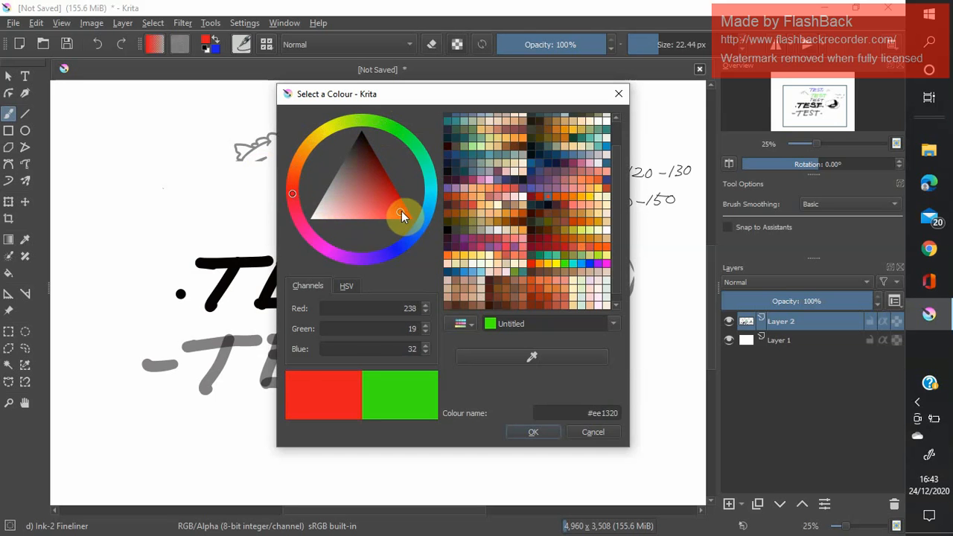
pyautogui.moveTo(401, 211); pyautogui.dragTo(397, 207)
pyautogui.click(613, 328)
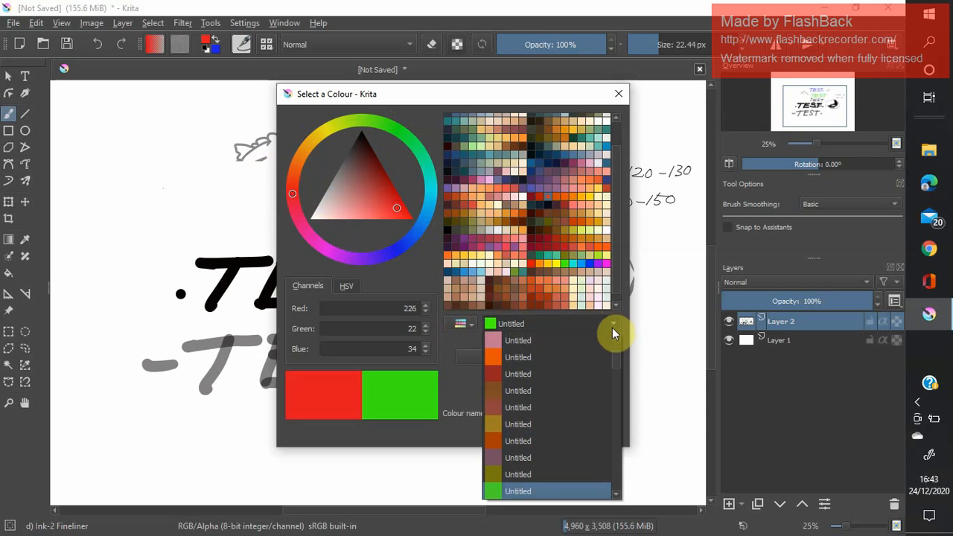
pyautogui.click(610, 323)
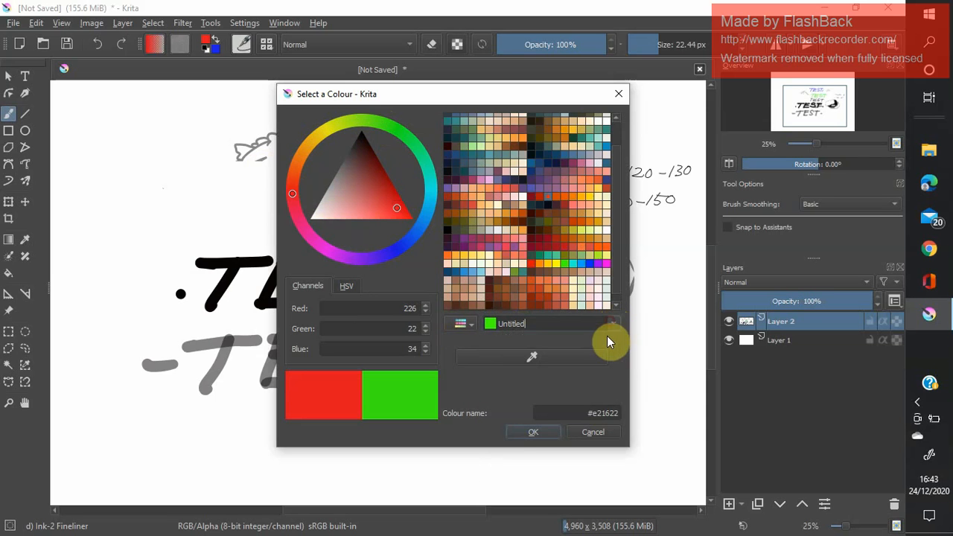
pyautogui.click(531, 430)
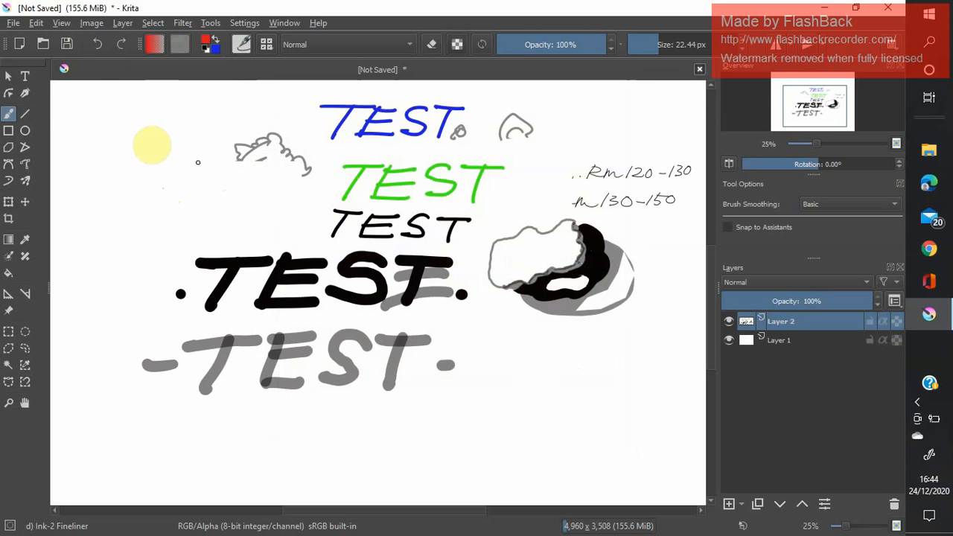
# Write TEST in red to the left of the blue TEST, with a dot at each end of the word.
pyautogui.moveTo(112, 105); pyautogui.dragTo(146, 103)
pyautogui.moveTo(129, 105)
pyautogui.mouseDown()
pyautogui.moveTo(118, 131)
pyautogui.moveTo(141, 131)
pyautogui.moveTo(173, 107)
pyautogui.moveTo(162, 130)
pyautogui.moveTo(196, 119)
pyautogui.moveTo(170, 129)
pyautogui.mouseUp()
pyautogui.moveTo(216, 106)
pyautogui.mouseDown()
pyautogui.moveTo(245, 105)
pyautogui.moveTo(222, 133)
pyautogui.mouseUp()
pyautogui.click(236, 117)
pyautogui.click(98, 119)
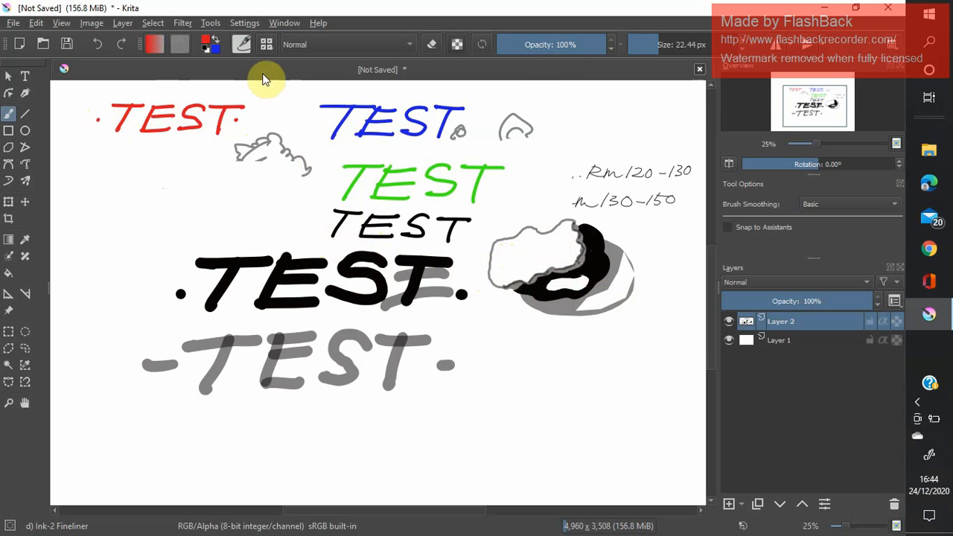
# Choose the WaterC Spread WideArea brush preset and set its size to 161.77 px.
pyautogui.click(267, 45)
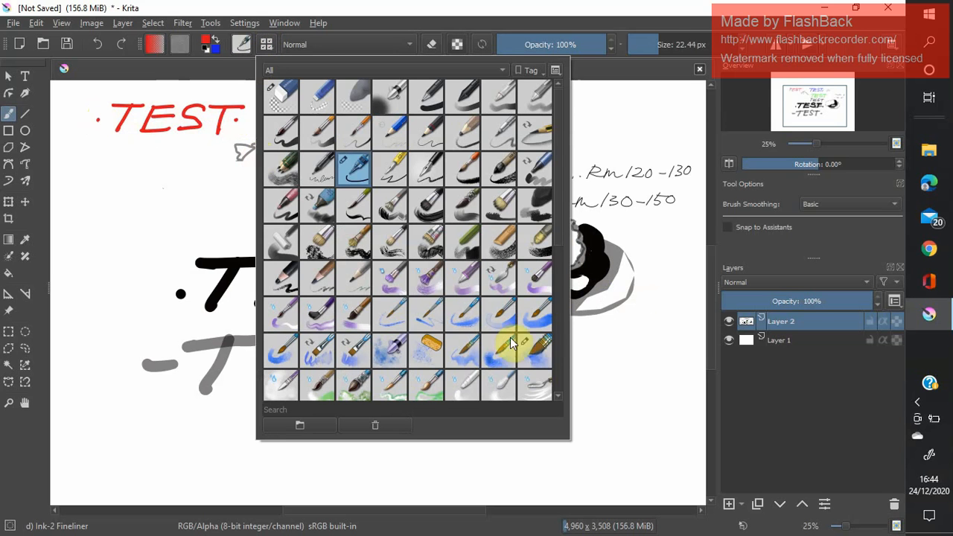
pyautogui.click(527, 350)
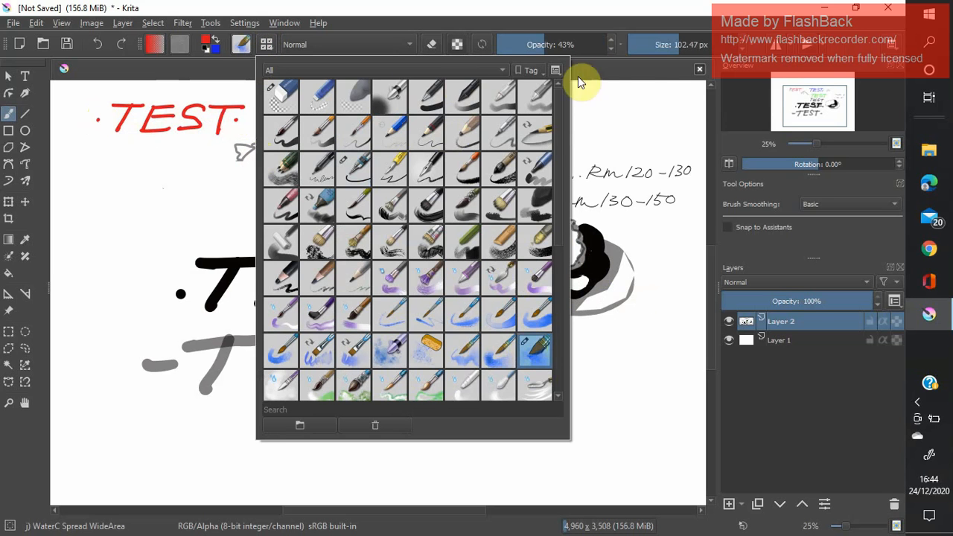
pyautogui.moveTo(647, 44)
pyautogui.mouseDown()
pyautogui.moveTo(688, 58)
pyautogui.moveTo(655, 50)
pyautogui.moveTo(677, 53)
pyautogui.mouseUp()
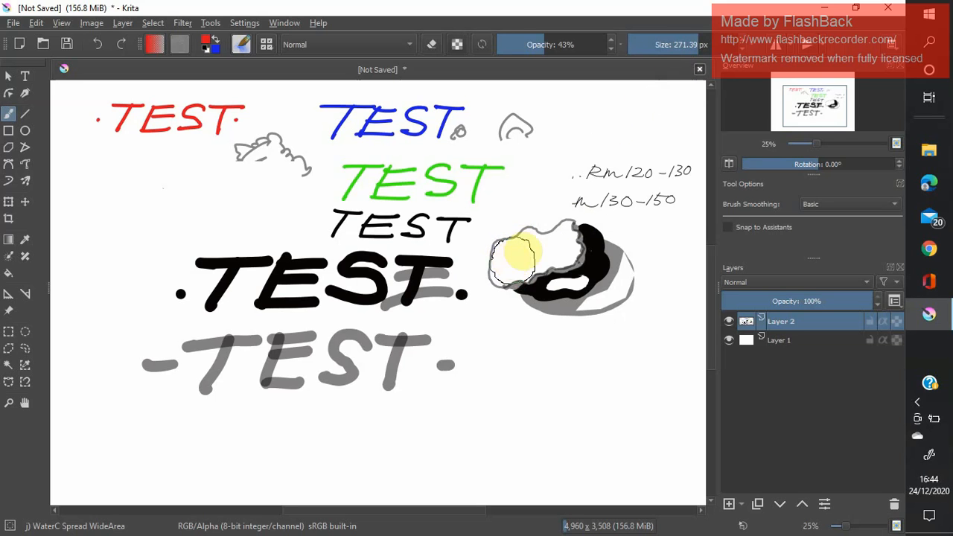
pyautogui.moveTo(699, 45)
pyautogui.mouseDown()
pyautogui.moveTo(676, 50)
pyautogui.moveTo(688, 46)
pyautogui.mouseUp()
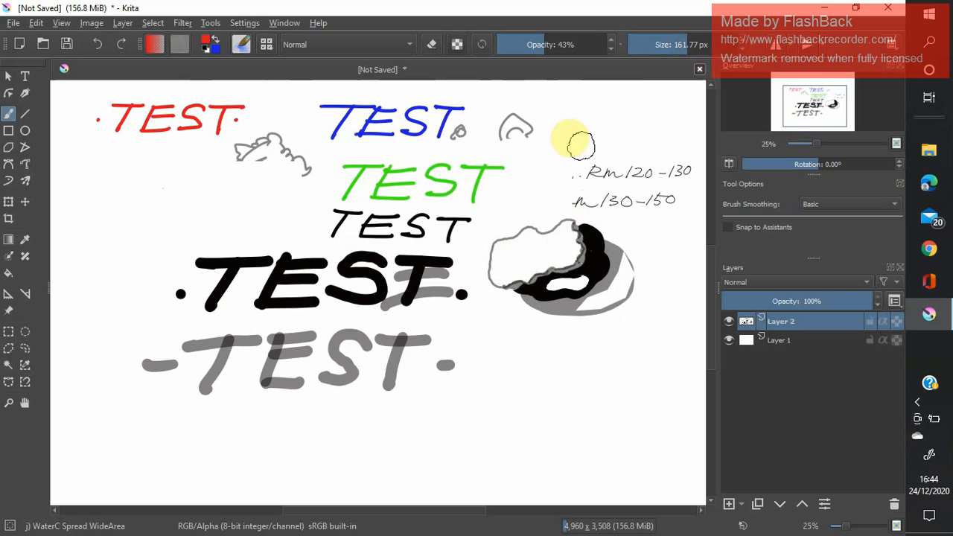
# Set the foreground colour to teal #2eaaa4 and paint a watercolour wash over the white cloud shape.
pyautogui.click(211, 42)
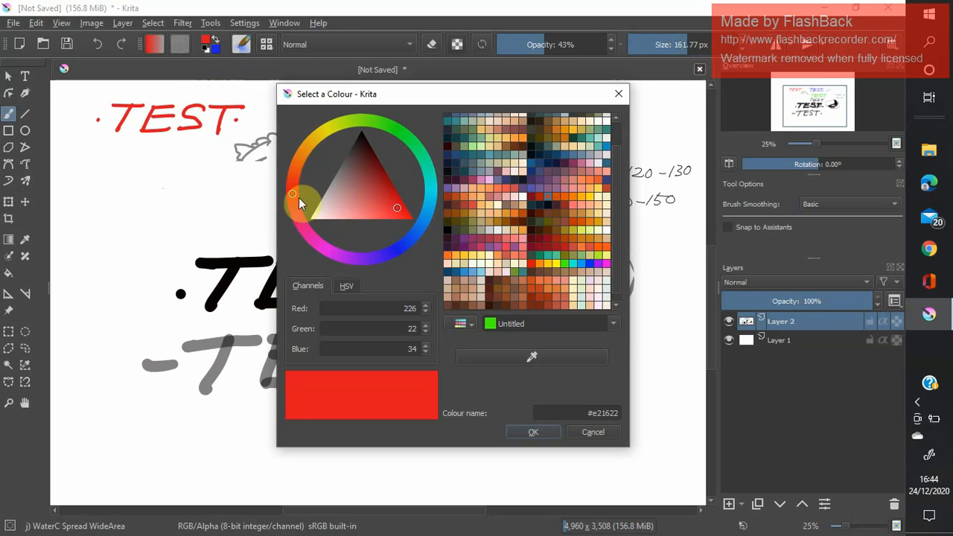
pyautogui.moveTo(292, 192); pyautogui.dragTo(428, 193)
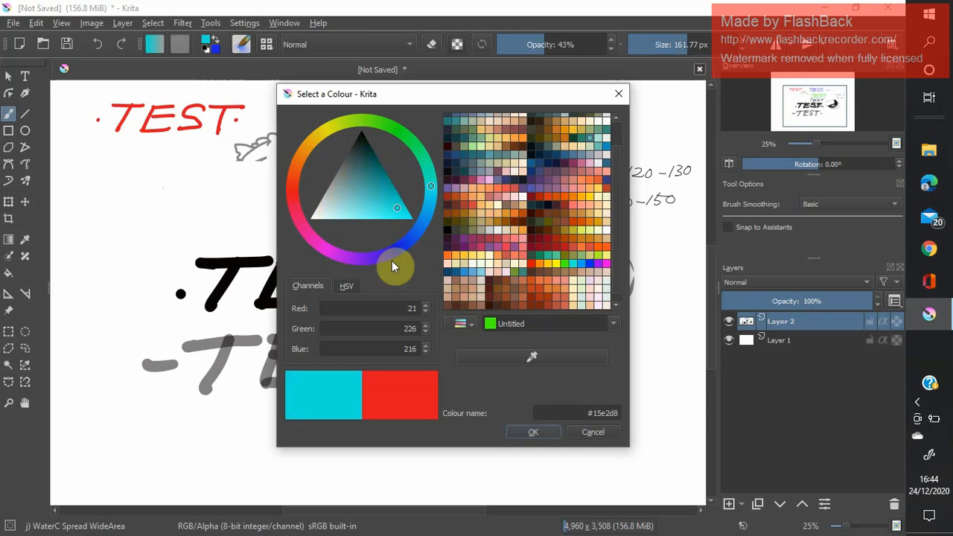
pyautogui.moveTo(399, 206); pyautogui.dragTo(376, 196)
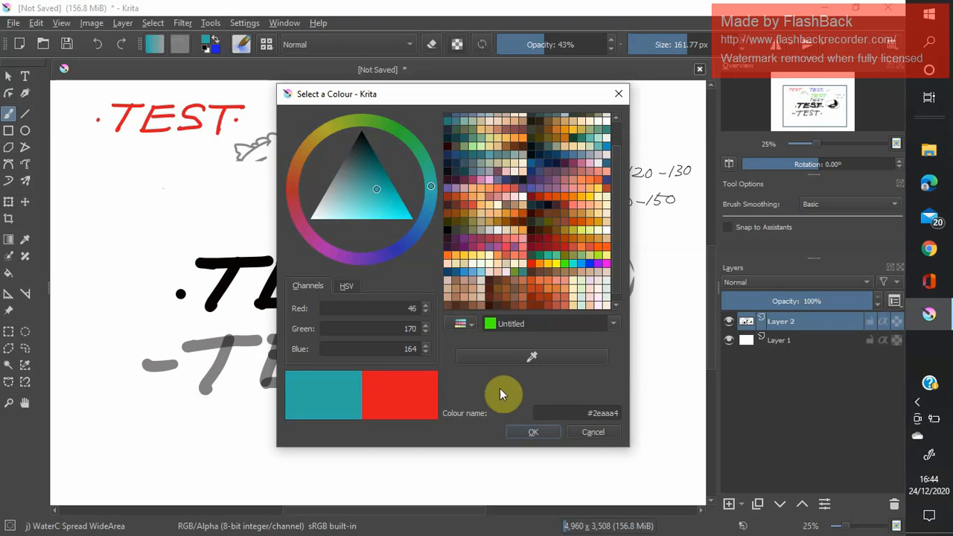
pyautogui.click(534, 432)
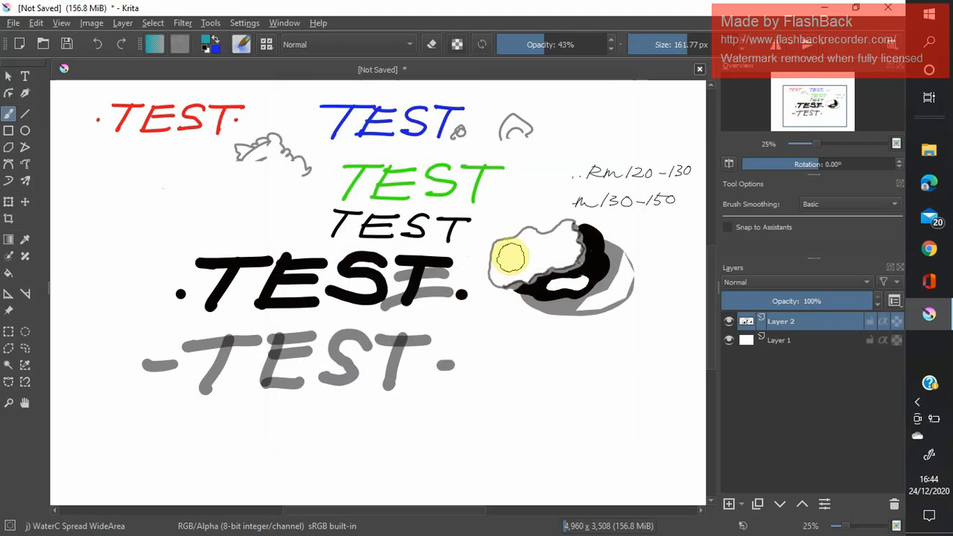
pyautogui.moveTo(498, 251)
pyautogui.mouseDown()
pyautogui.moveTo(525, 234)
pyautogui.moveTo(541, 239)
pyautogui.moveTo(498, 255)
pyautogui.moveTo(532, 251)
pyautogui.moveTo(502, 276)
pyautogui.moveTo(528, 260)
pyautogui.mouseUp()
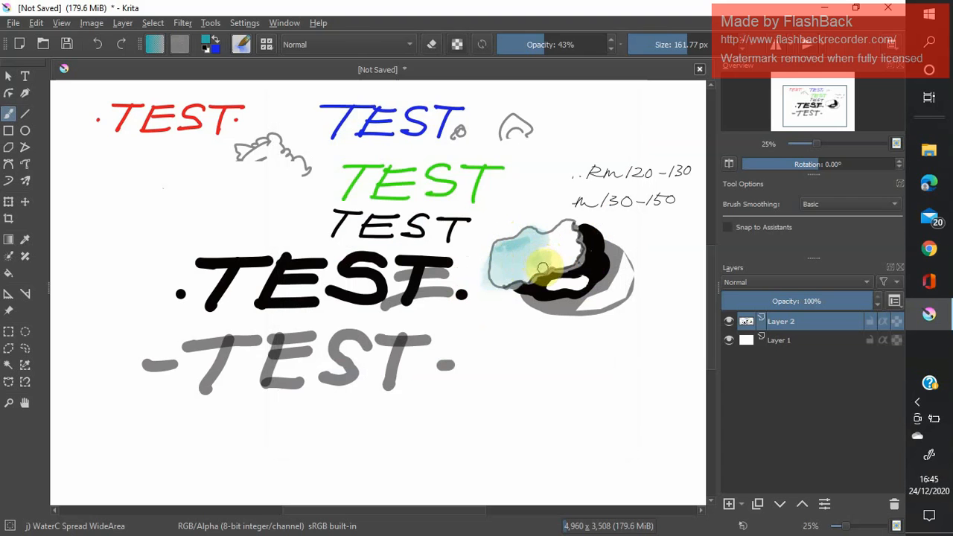
pyautogui.moveTo(515, 279)
pyautogui.mouseDown()
pyautogui.moveTo(504, 250)
pyautogui.moveTo(529, 235)
pyautogui.moveTo(507, 244)
pyautogui.moveTo(502, 252)
pyautogui.moveTo(565, 233)
pyautogui.moveTo(529, 255)
pyautogui.moveTo(574, 248)
pyautogui.moveTo(520, 271)
pyautogui.moveTo(643, 263)
pyautogui.moveTo(588, 258)
pyautogui.moveTo(555, 257)
pyautogui.moveTo(642, 276)
pyautogui.moveTo(567, 279)
pyautogui.moveTo(552, 256)
pyautogui.moveTo(549, 231)
pyautogui.mouseUp()
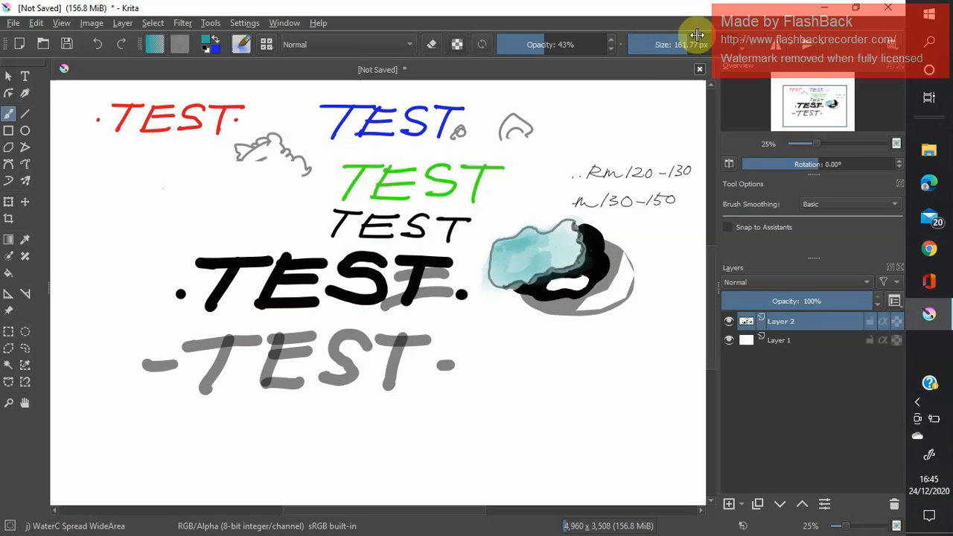
# Shade the teal cloud shape along its edges with the brush at 46.26 px and 71% opacity.
pyautogui.moveTo(692, 38); pyautogui.dragTo(645, 50)
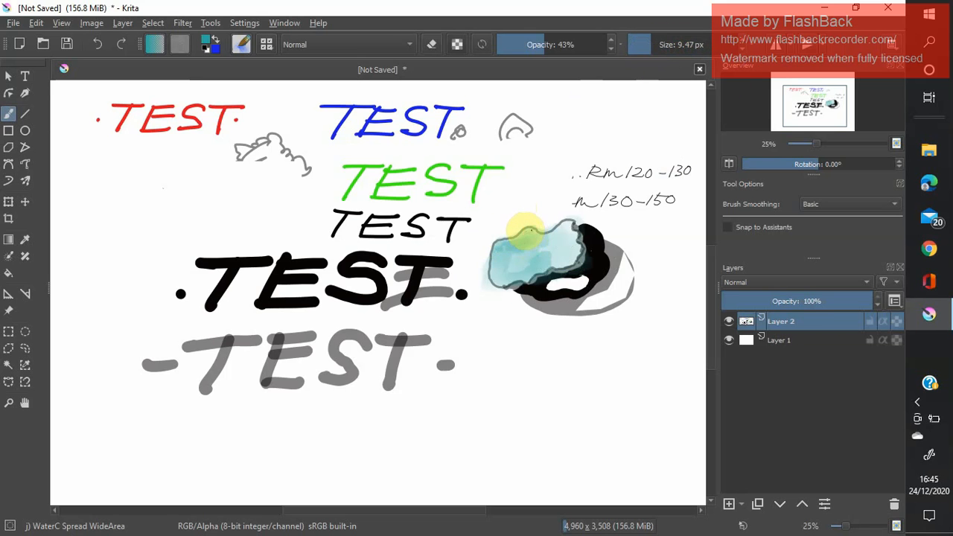
pyautogui.click(660, 47)
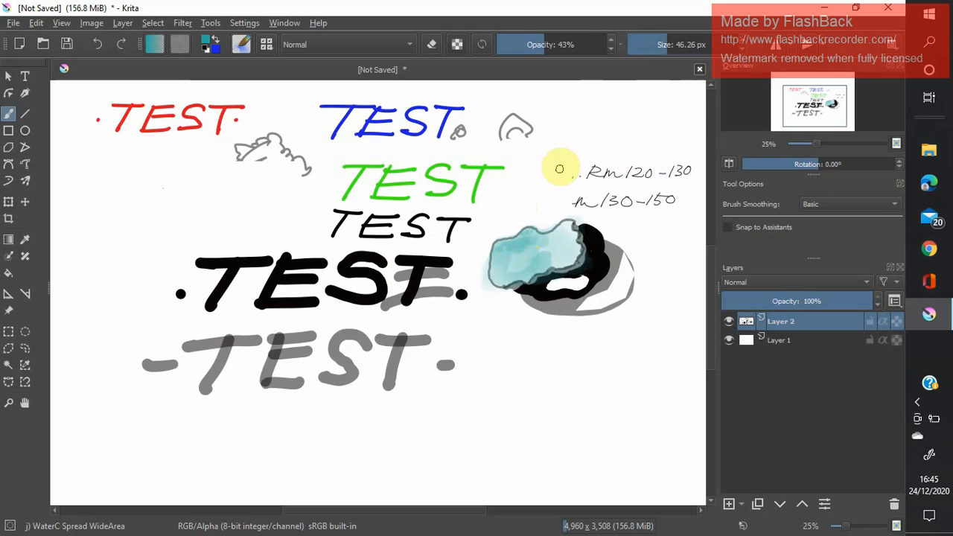
pyautogui.moveTo(549, 38); pyautogui.dragTo(576, 52)
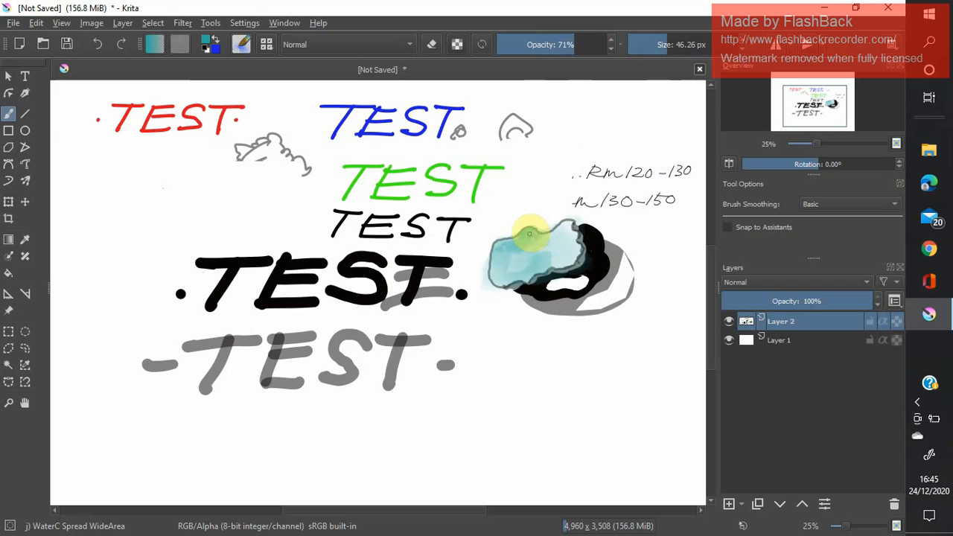
pyautogui.moveTo(502, 242); pyautogui.dragTo(507, 243)
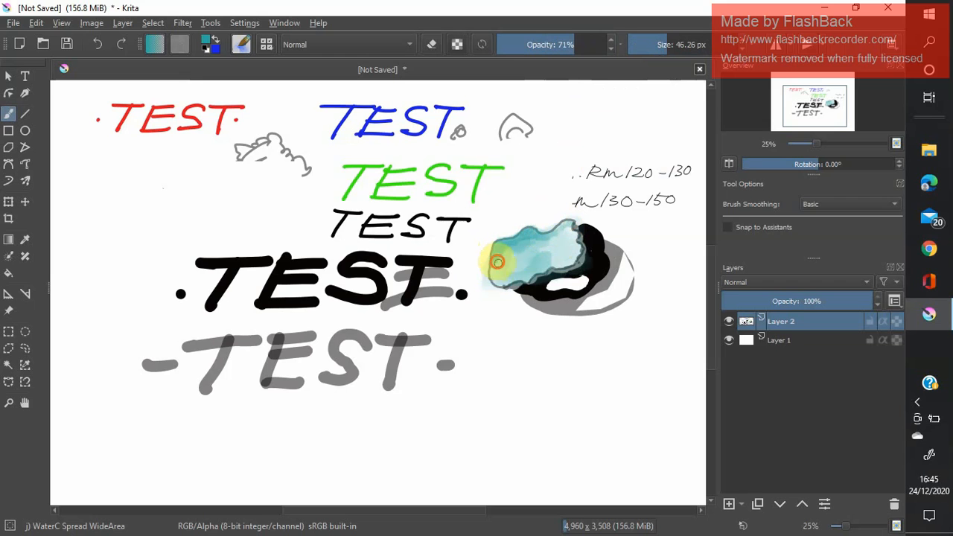
pyautogui.moveTo(493, 269); pyautogui.dragTo(503, 287)
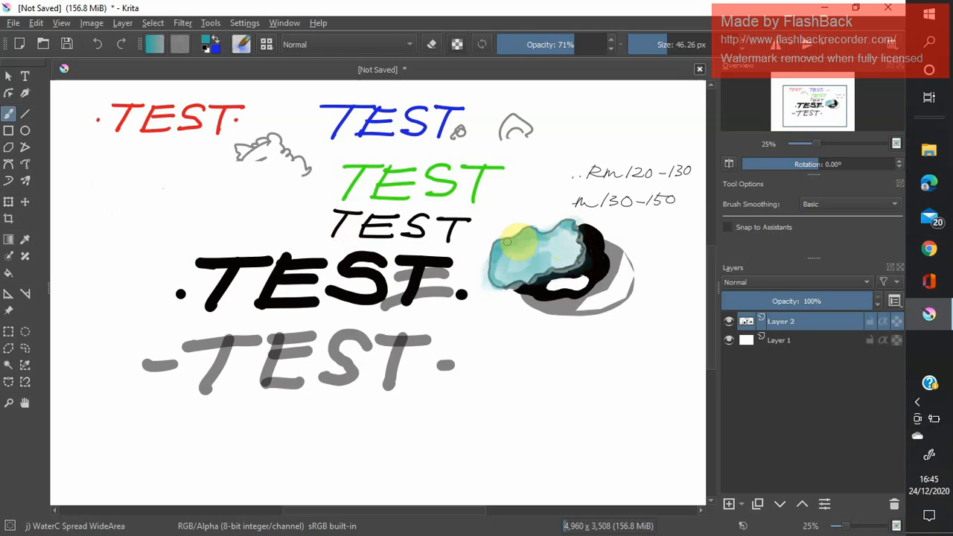
# Outline the white segment at the edge of the grey oval with a polygonal selection.
pyautogui.click(9, 350)
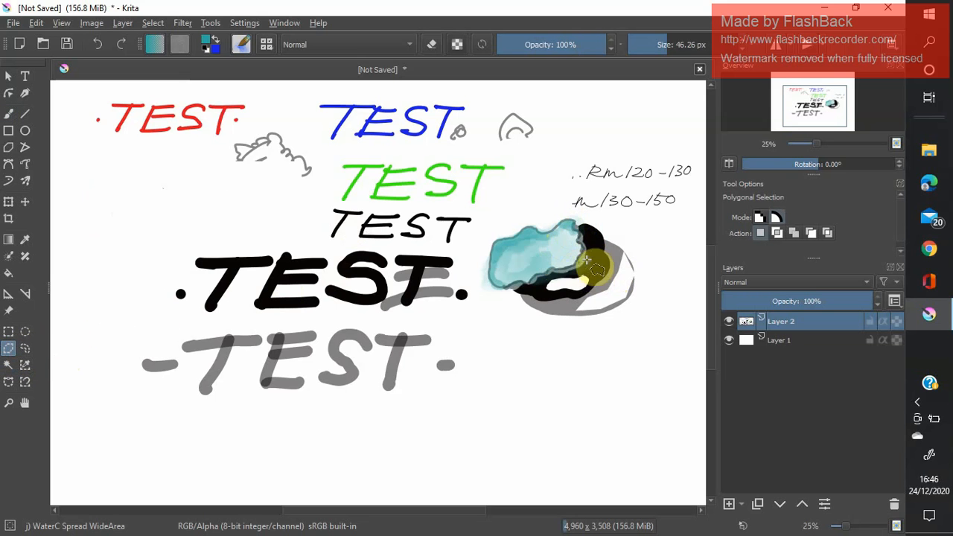
pyautogui.click(635, 274)
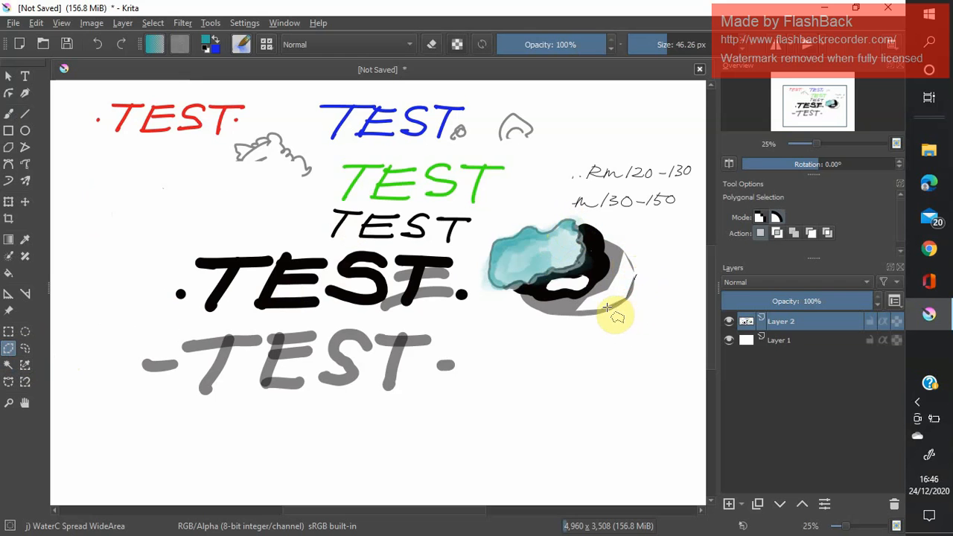
pyautogui.click(602, 308)
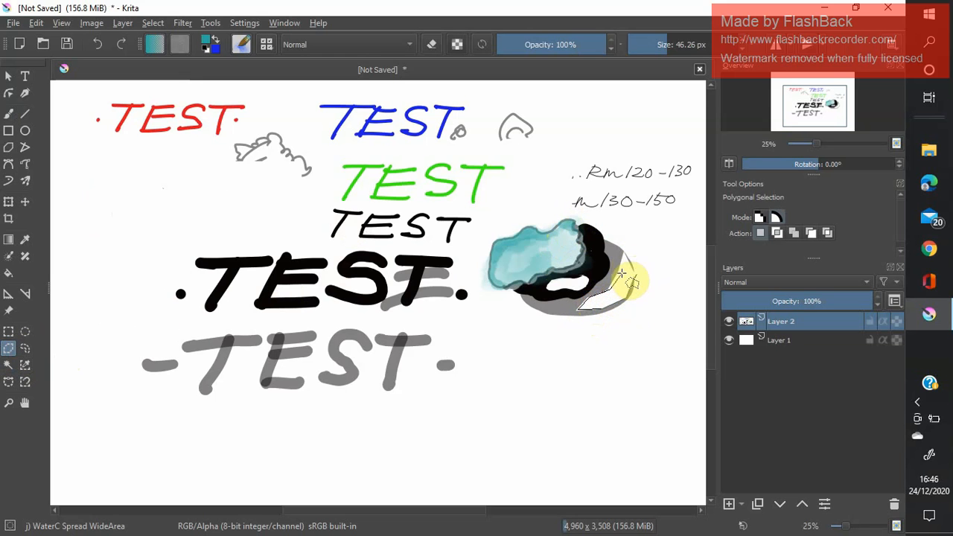
pyautogui.click(625, 257)
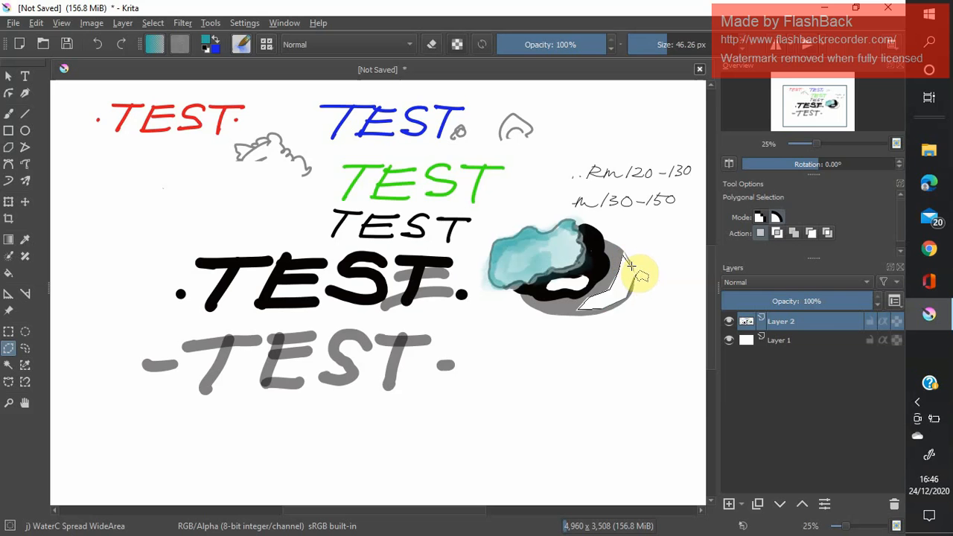
pyautogui.doubleClick(637, 276)
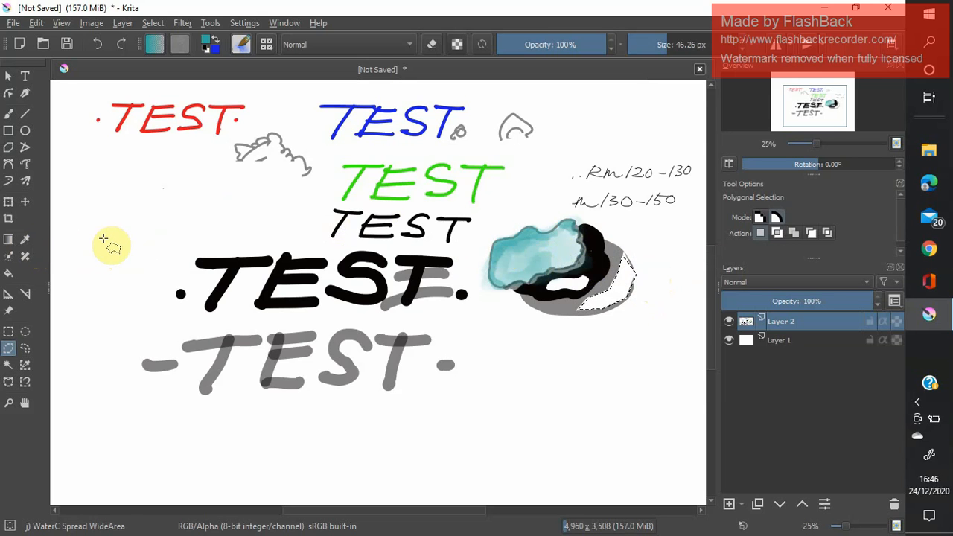
# Sample the red of the handwritten red TEST as the foreground colour with the Colour Picker.
pyautogui.click(25, 241)
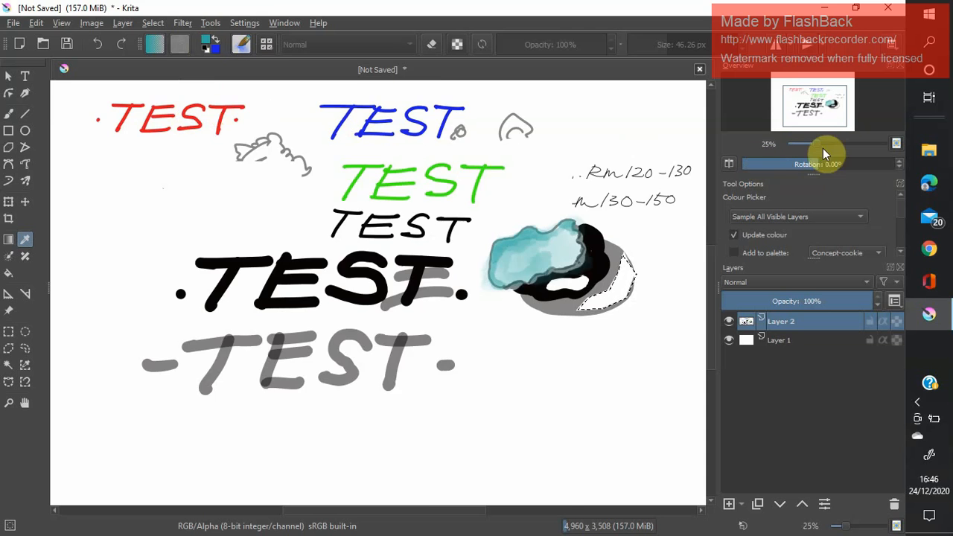
pyautogui.moveTo(834, 147); pyautogui.dragTo(829, 146)
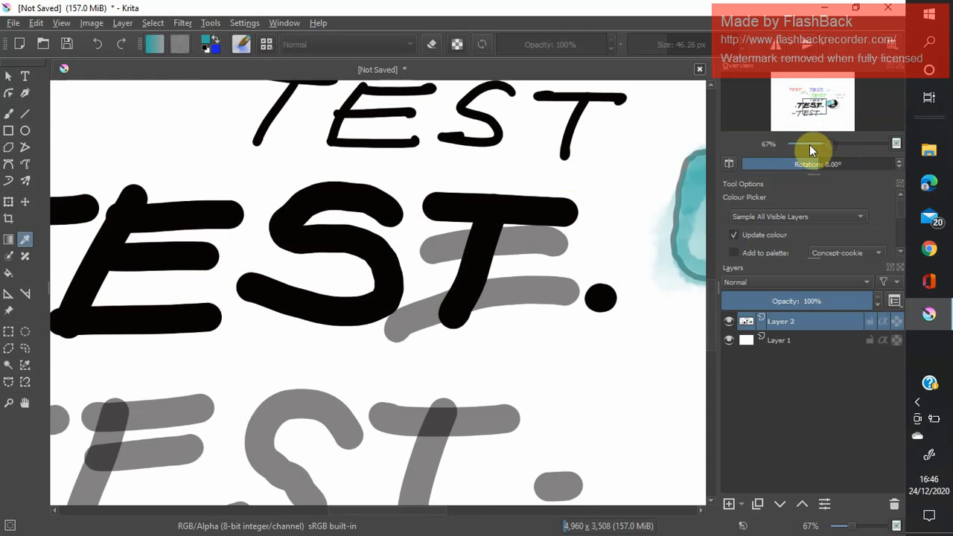
pyautogui.click(25, 402)
pyautogui.moveTo(211, 166); pyautogui.dragTo(486, 362)
pyautogui.moveTo(166, 91); pyautogui.dragTo(424, 274)
pyautogui.moveTo(355, 193); pyautogui.dragTo(249, 321)
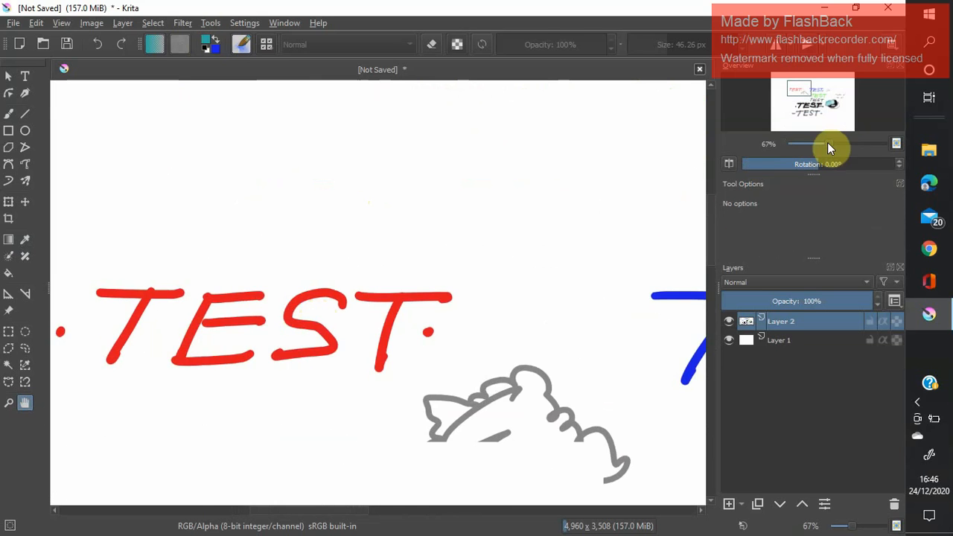
pyautogui.moveTo(829, 148); pyautogui.dragTo(847, 148)
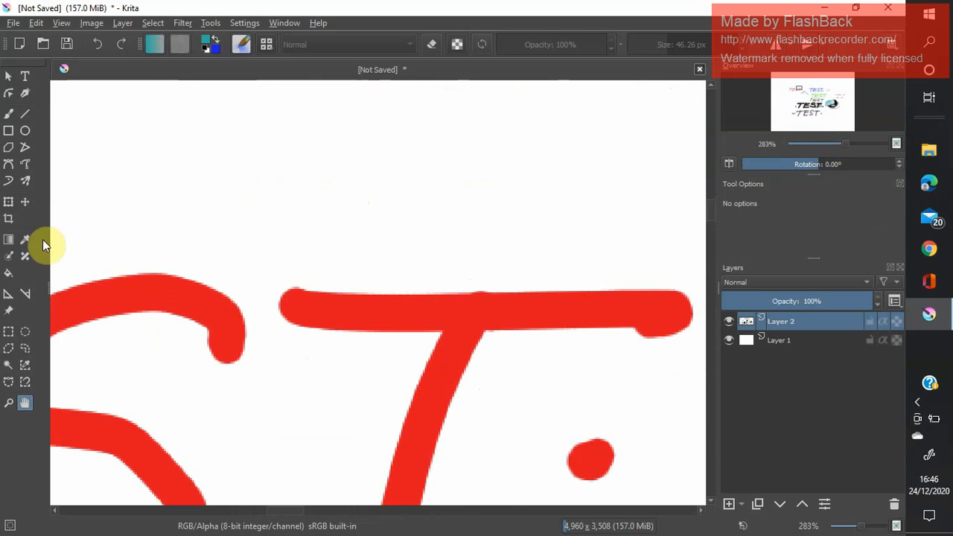
pyautogui.click(24, 241)
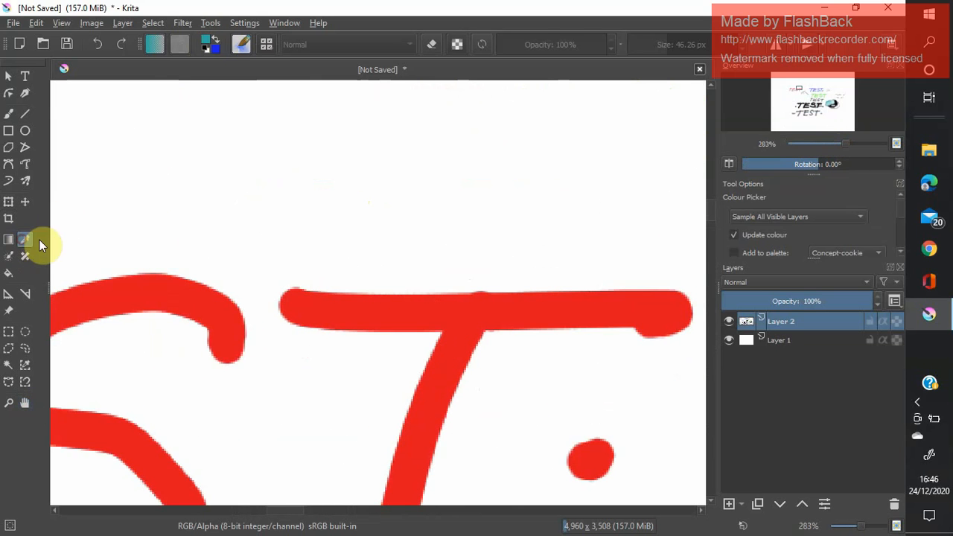
pyautogui.click(395, 309)
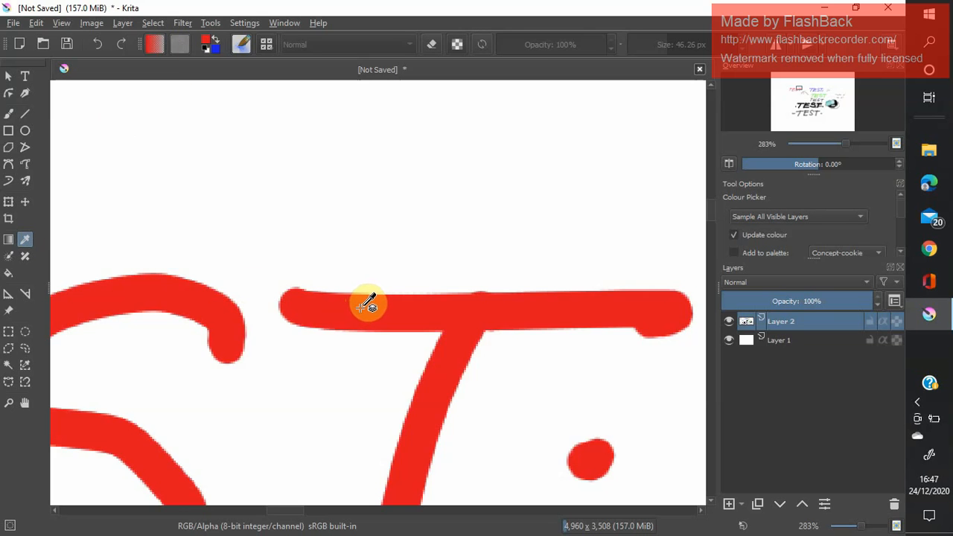
# Fill the selected segment of the grey oval with the sampled red.
pyautogui.moveTo(847, 145); pyautogui.dragTo(820, 142)
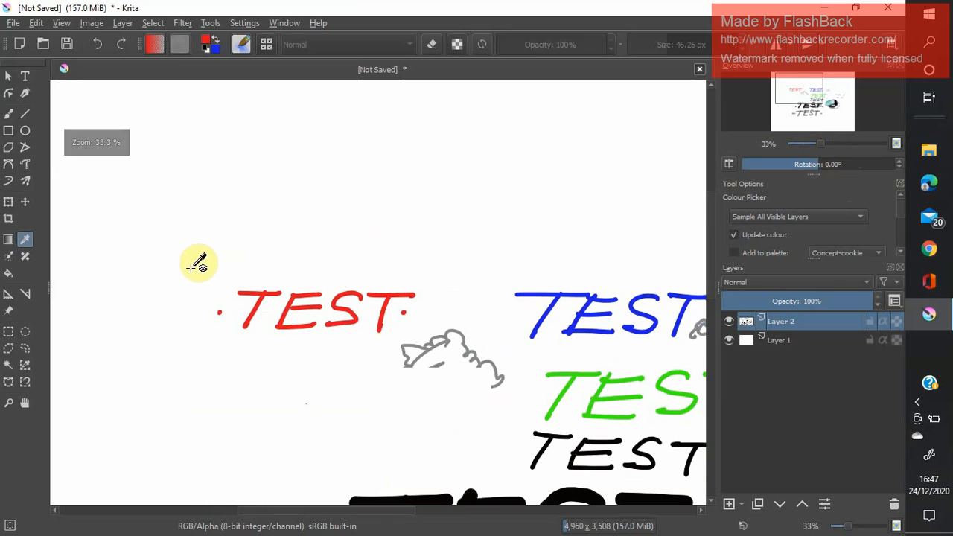
pyautogui.click(25, 403)
pyautogui.moveTo(460, 313); pyautogui.dragTo(209, 47)
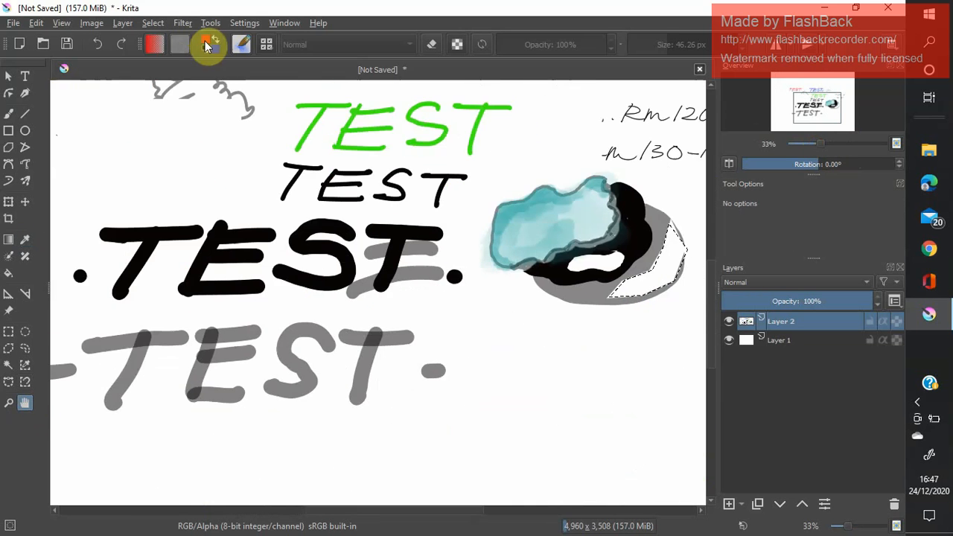
pyautogui.moveTo(502, 355); pyautogui.dragTo(312, 369)
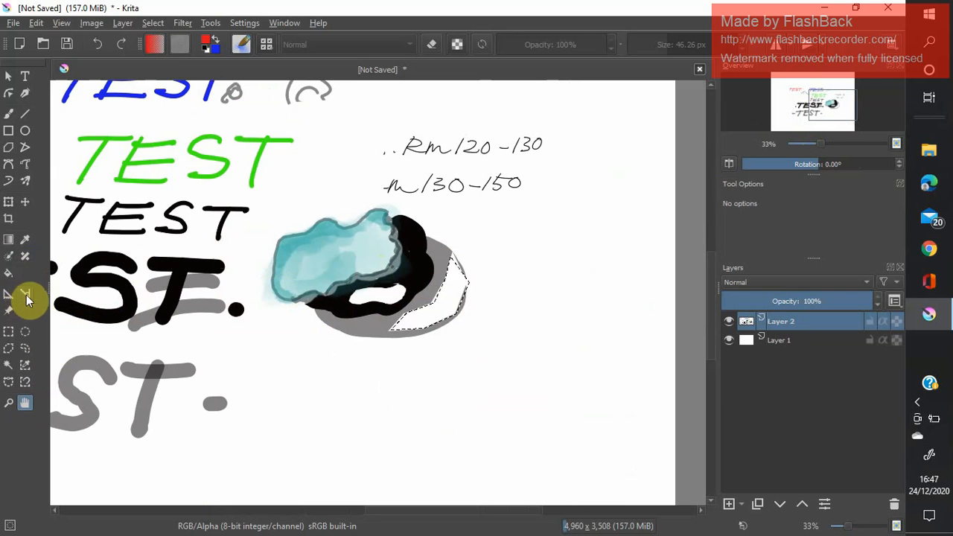
pyautogui.click(10, 275)
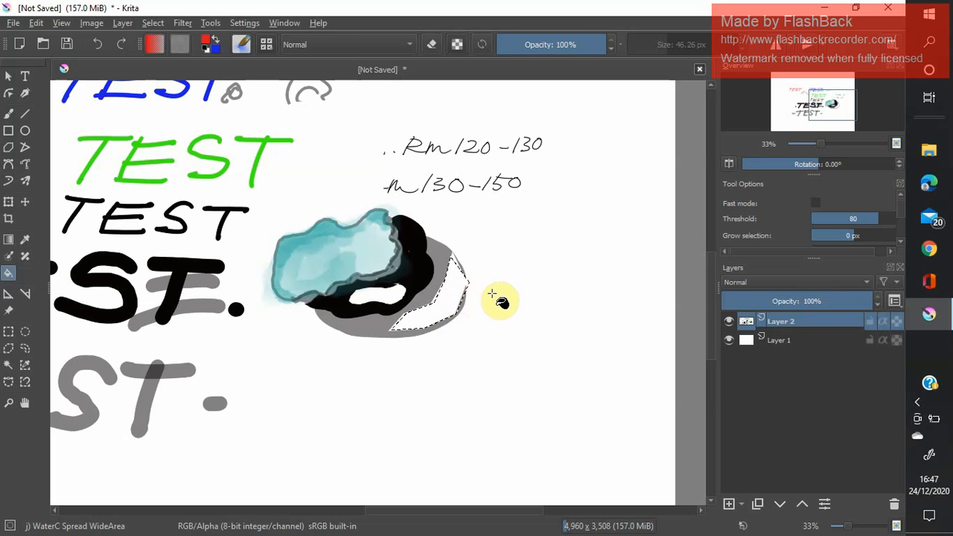
pyautogui.click(555, 282)
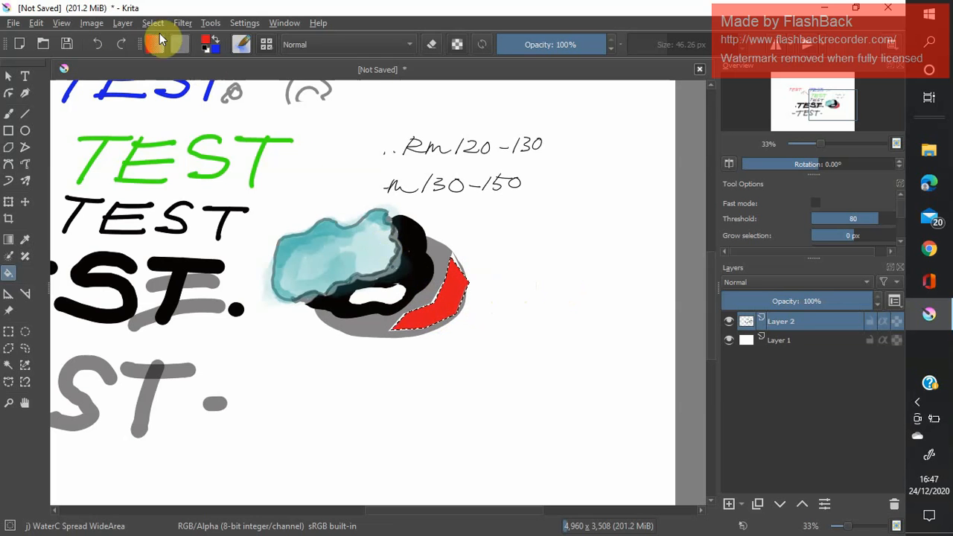
# Deselect the filled red segment.
pyautogui.click(149, 23)
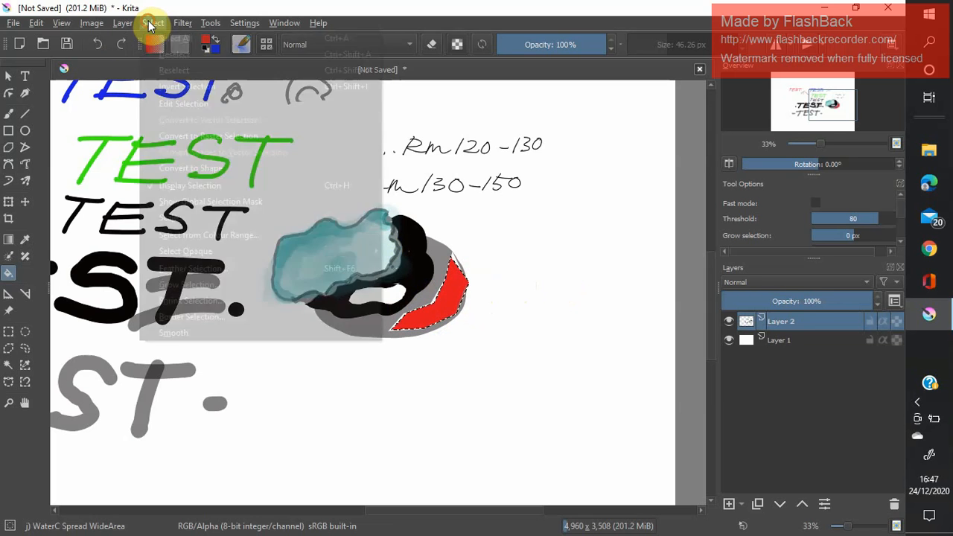
pyautogui.click(161, 52)
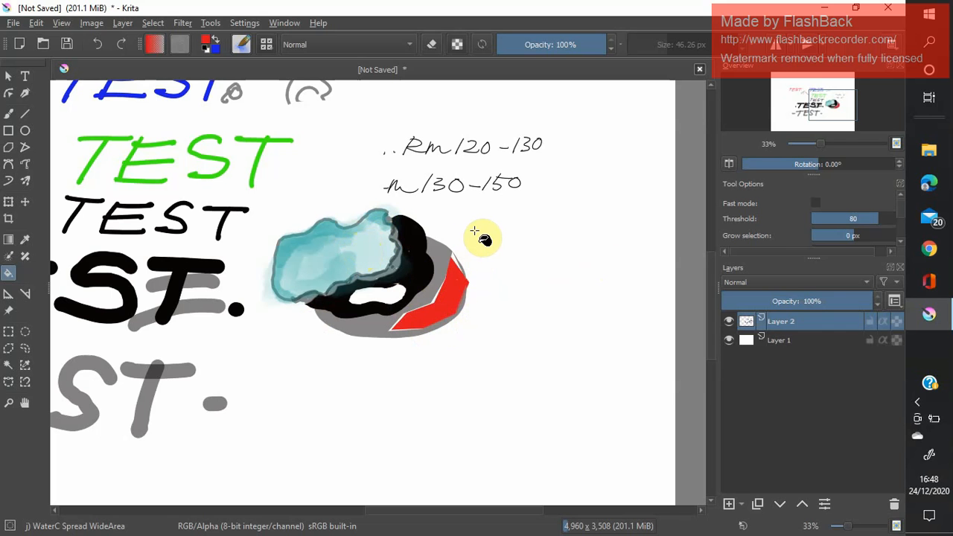
pyautogui.moveTo(460, 282)
pyautogui.mouseDown()
pyautogui.moveTo(465, 276)
pyautogui.moveTo(424, 321)
pyautogui.moveTo(457, 320)
pyautogui.moveTo(465, 281)
pyautogui.mouseUp()
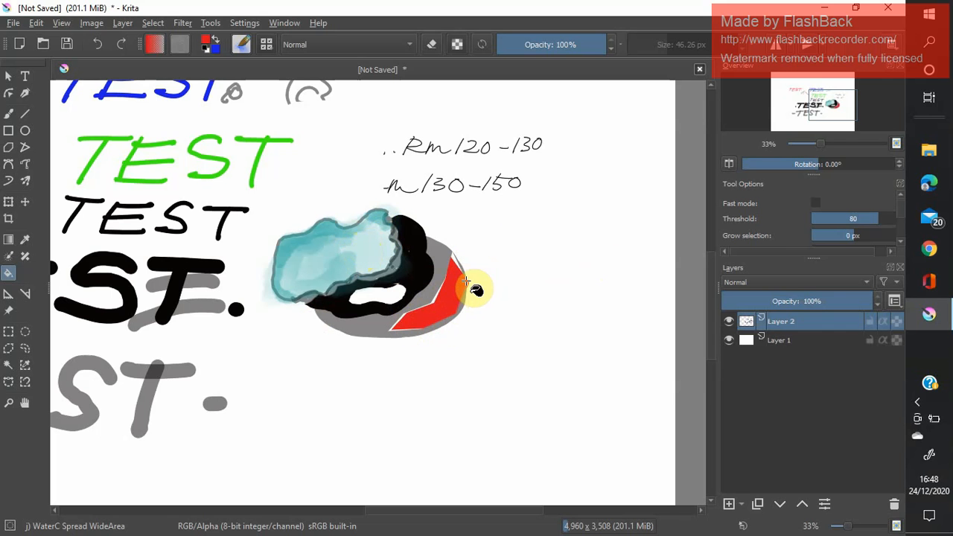
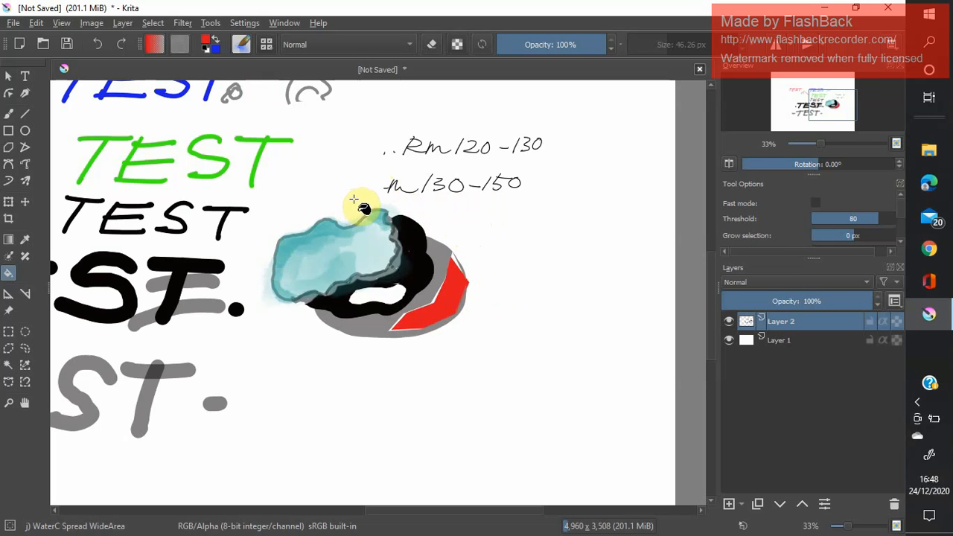
# Switch to the freehand brush with the Ink-2 Fineliner preset and set the brush size to 22.44 px.
pyautogui.click(8, 114)
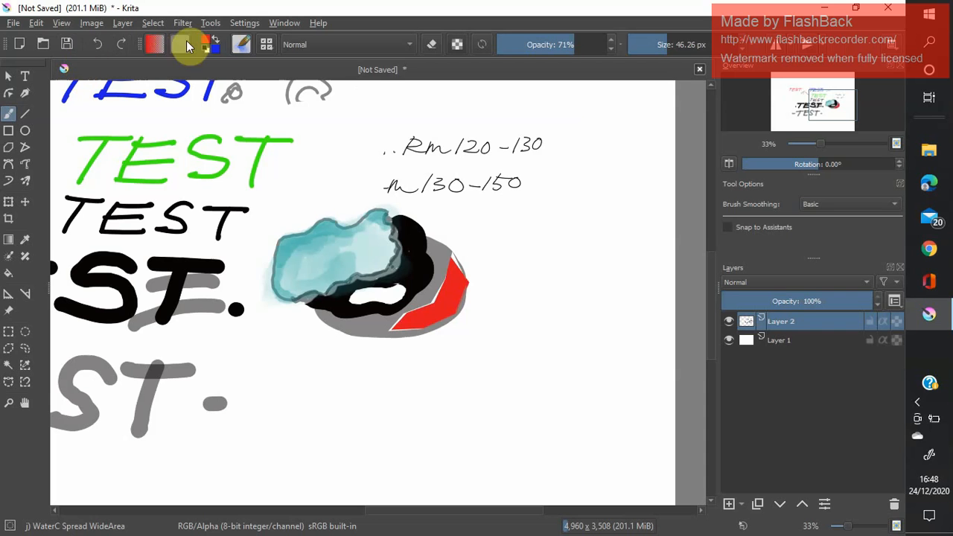
pyautogui.click(266, 45)
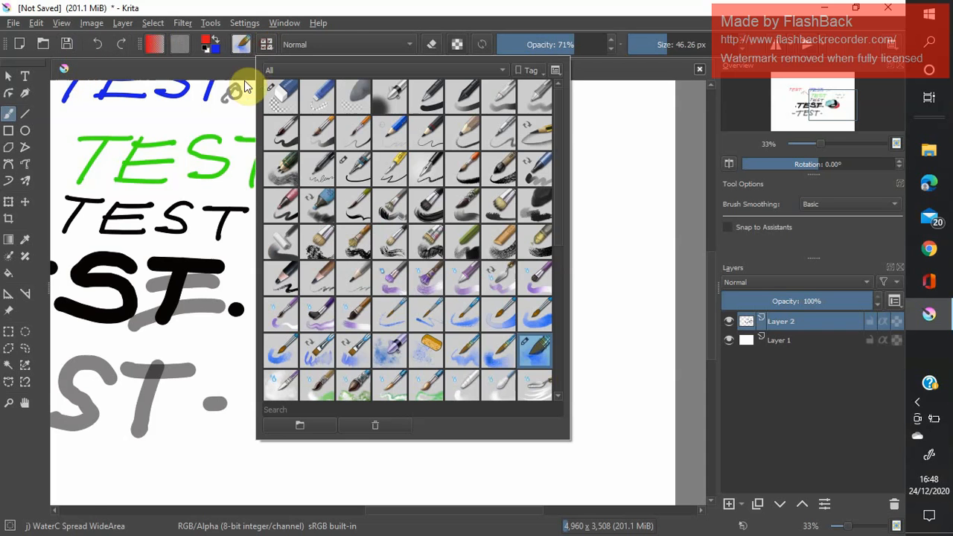
pyautogui.click(357, 176)
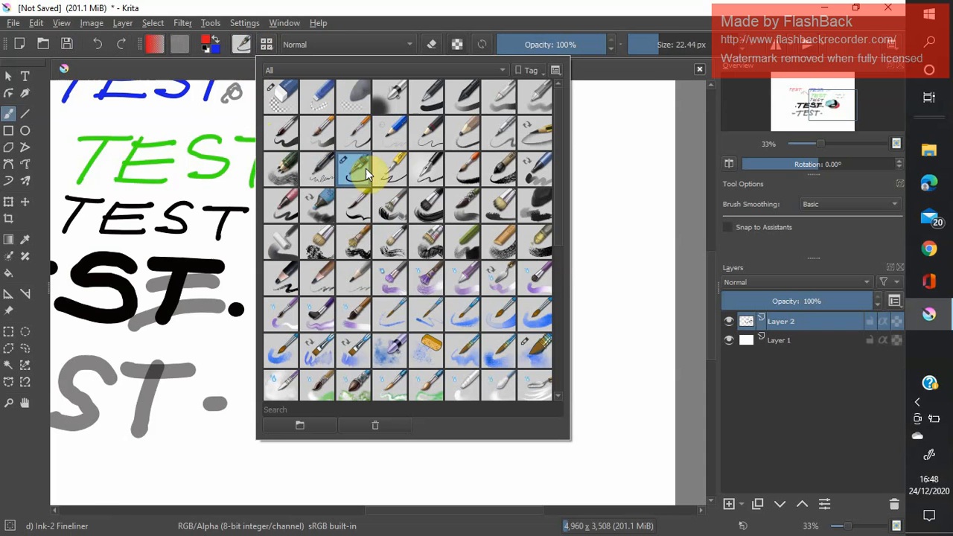
pyautogui.click(631, 44)
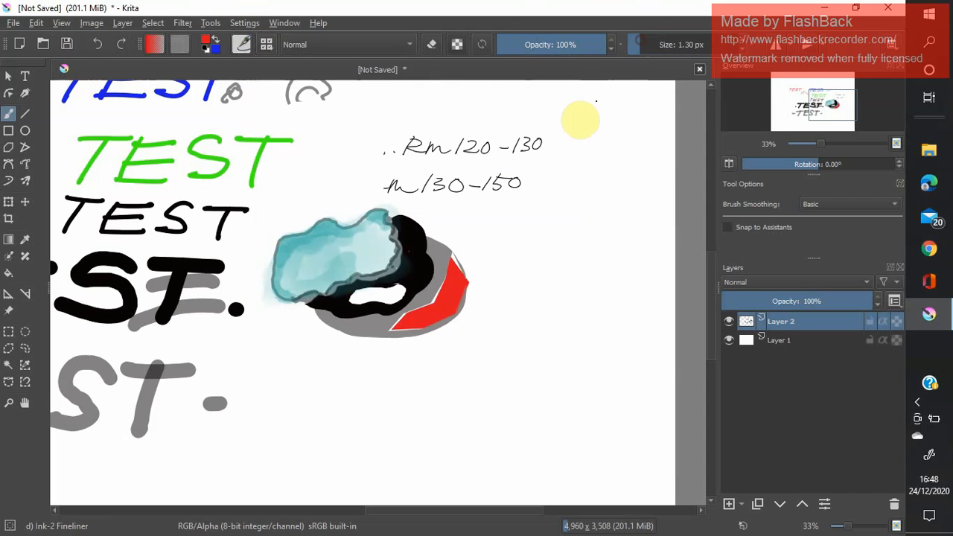
pyautogui.click(671, 52)
pyautogui.click(660, 52)
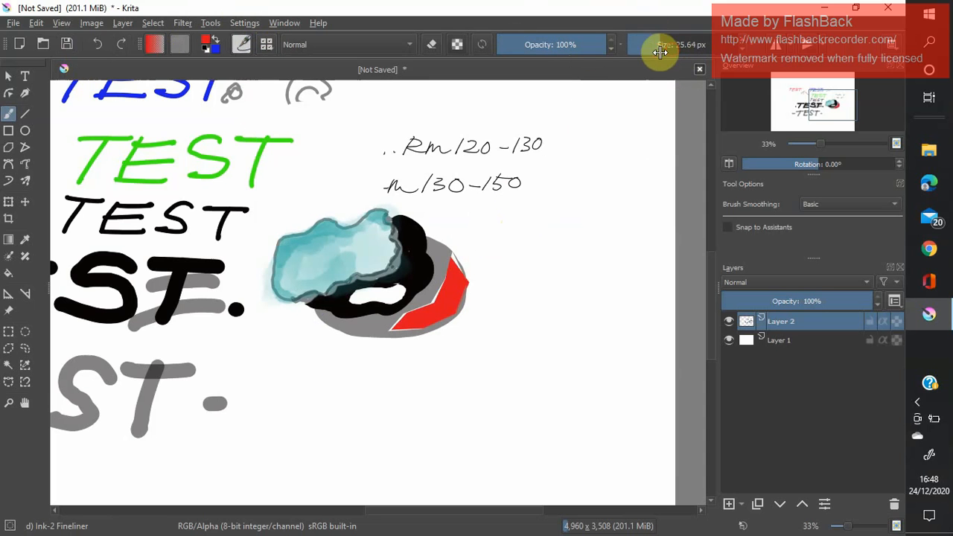
pyautogui.click(656, 51)
# Handwrite "-Layers-" in red beside the grey oval, below the handwritten price notes.
pyautogui.moveTo(520, 215)
pyautogui.mouseDown()
pyautogui.moveTo(494, 240)
pyautogui.moveTo(528, 242)
pyautogui.moveTo(564, 219)
pyautogui.moveTo(549, 260)
pyautogui.moveTo(578, 222)
pyautogui.moveTo(638, 227)
pyautogui.moveTo(633, 213)
pyautogui.moveTo(623, 235)
pyautogui.mouseUp()
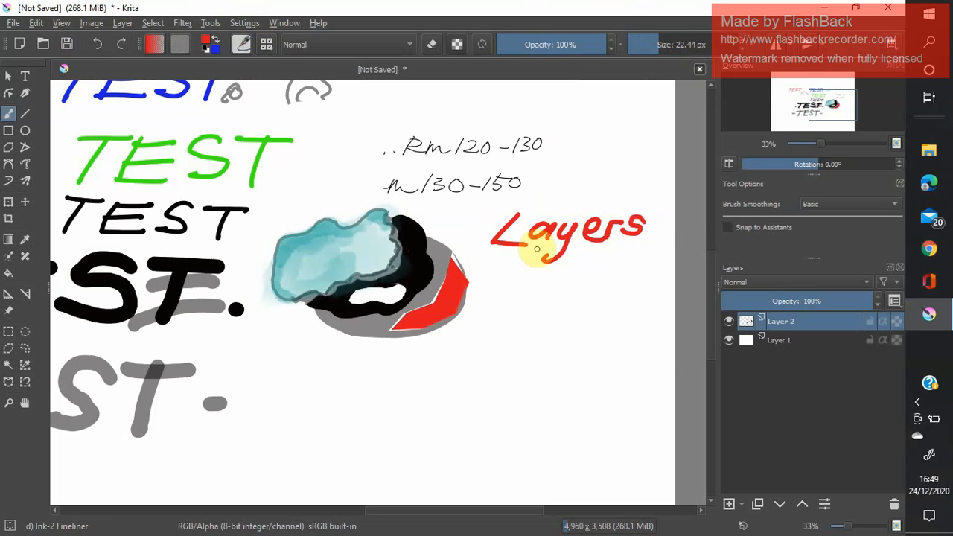
pyautogui.moveTo(475, 231); pyautogui.dragTo(489, 230)
pyautogui.moveTo(665, 229); pyautogui.dragTo(650, 229)
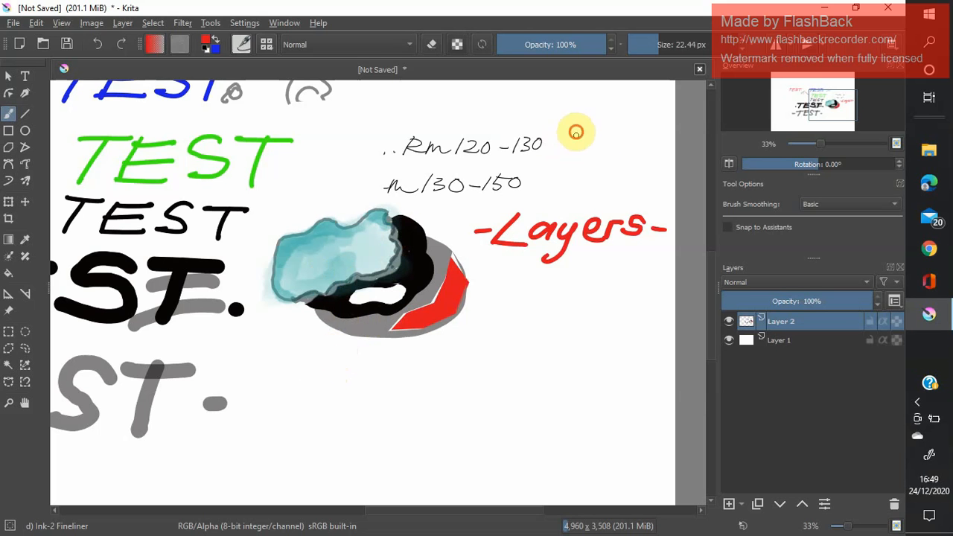
# Circle the two handwritten price ranges in red and begin a short mark outward from the circle's edge.
pyautogui.moveTo(577, 132)
pyautogui.mouseDown()
pyautogui.moveTo(524, 118)
pyautogui.moveTo(440, 117)
pyautogui.moveTo(365, 148)
pyautogui.moveTo(359, 179)
pyautogui.moveTo(386, 200)
pyautogui.moveTo(491, 208)
pyautogui.moveTo(545, 190)
pyautogui.moveTo(578, 132)
pyautogui.mouseUp()
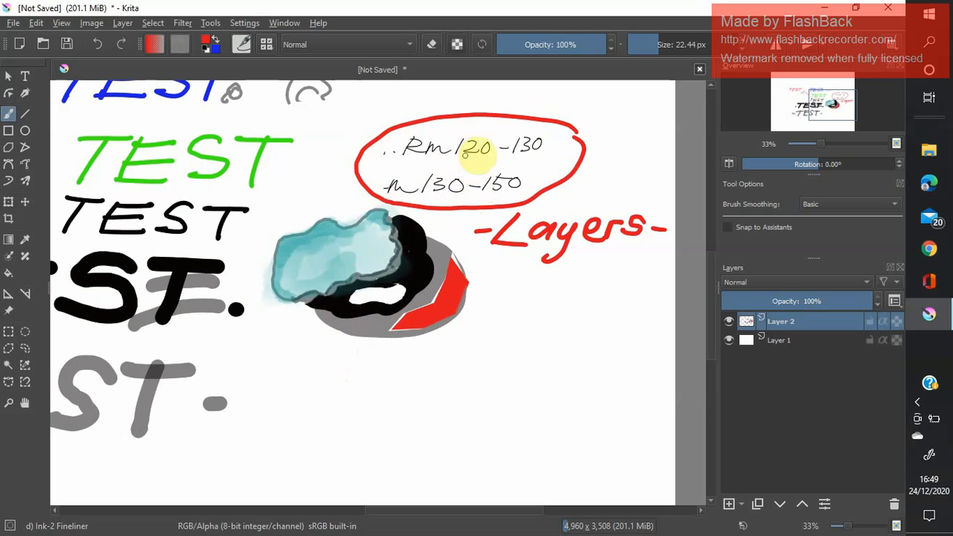
pyautogui.moveTo(576, 139); pyautogui.dragTo(595, 142)
pyautogui.click(590, 153)
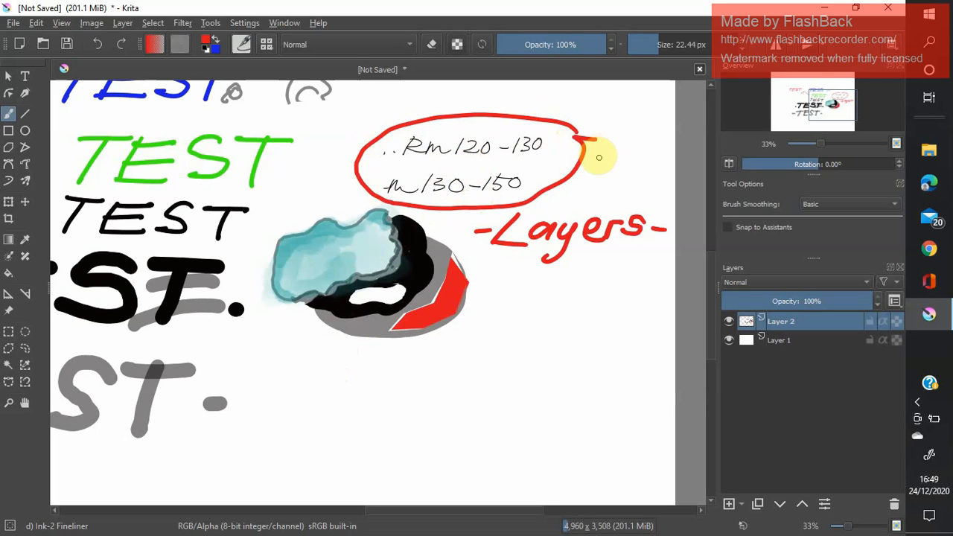